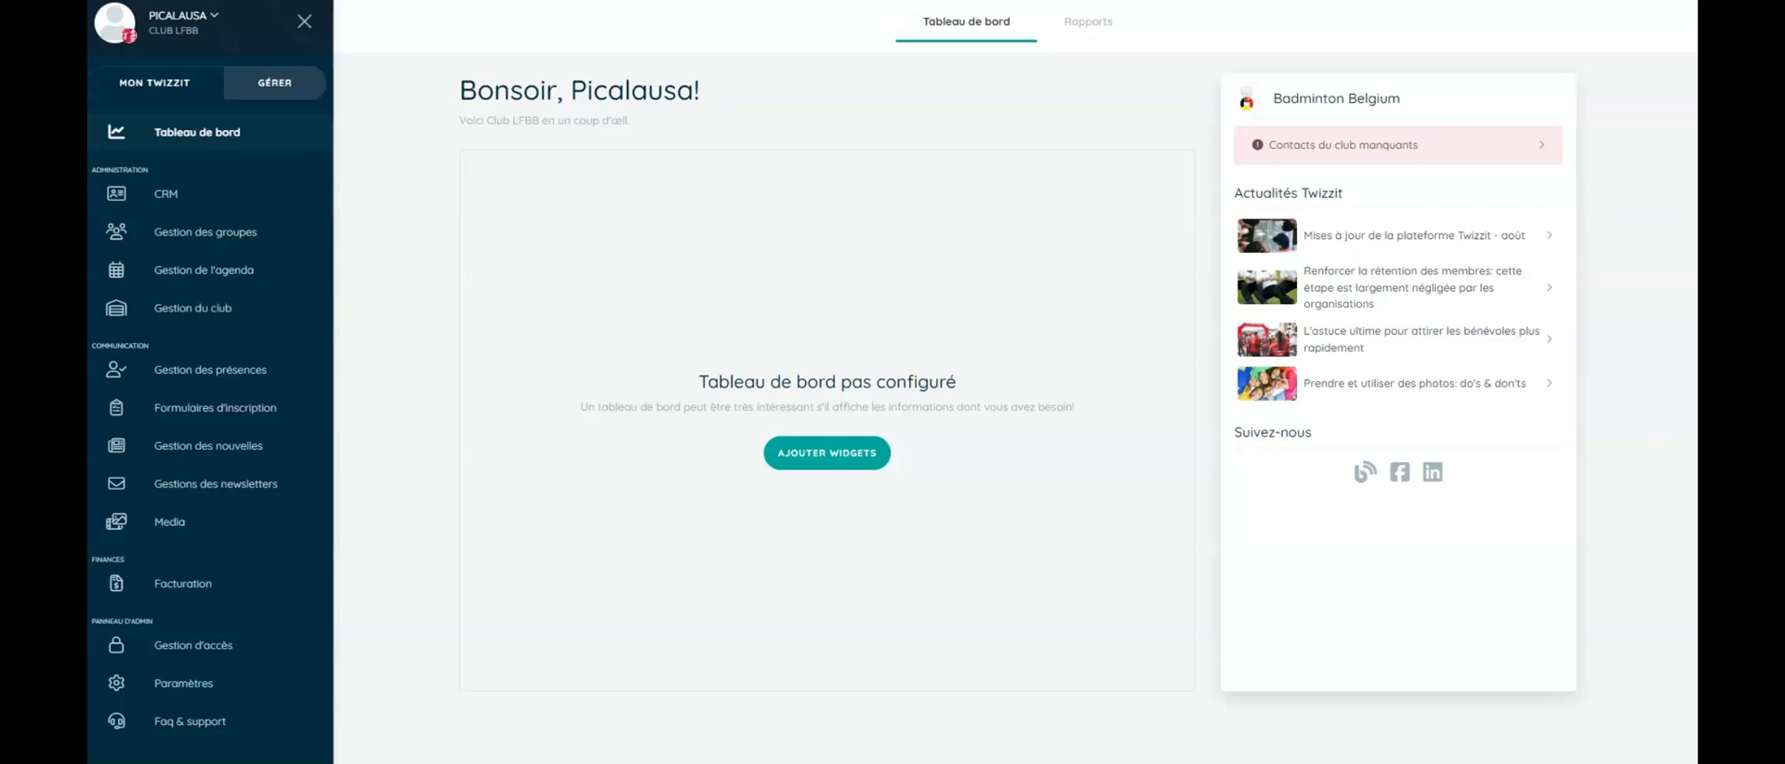
- Go to the registration forms list and start a new form to show the template choices
{"action": "left_click", "coordinate": [243, 414]}
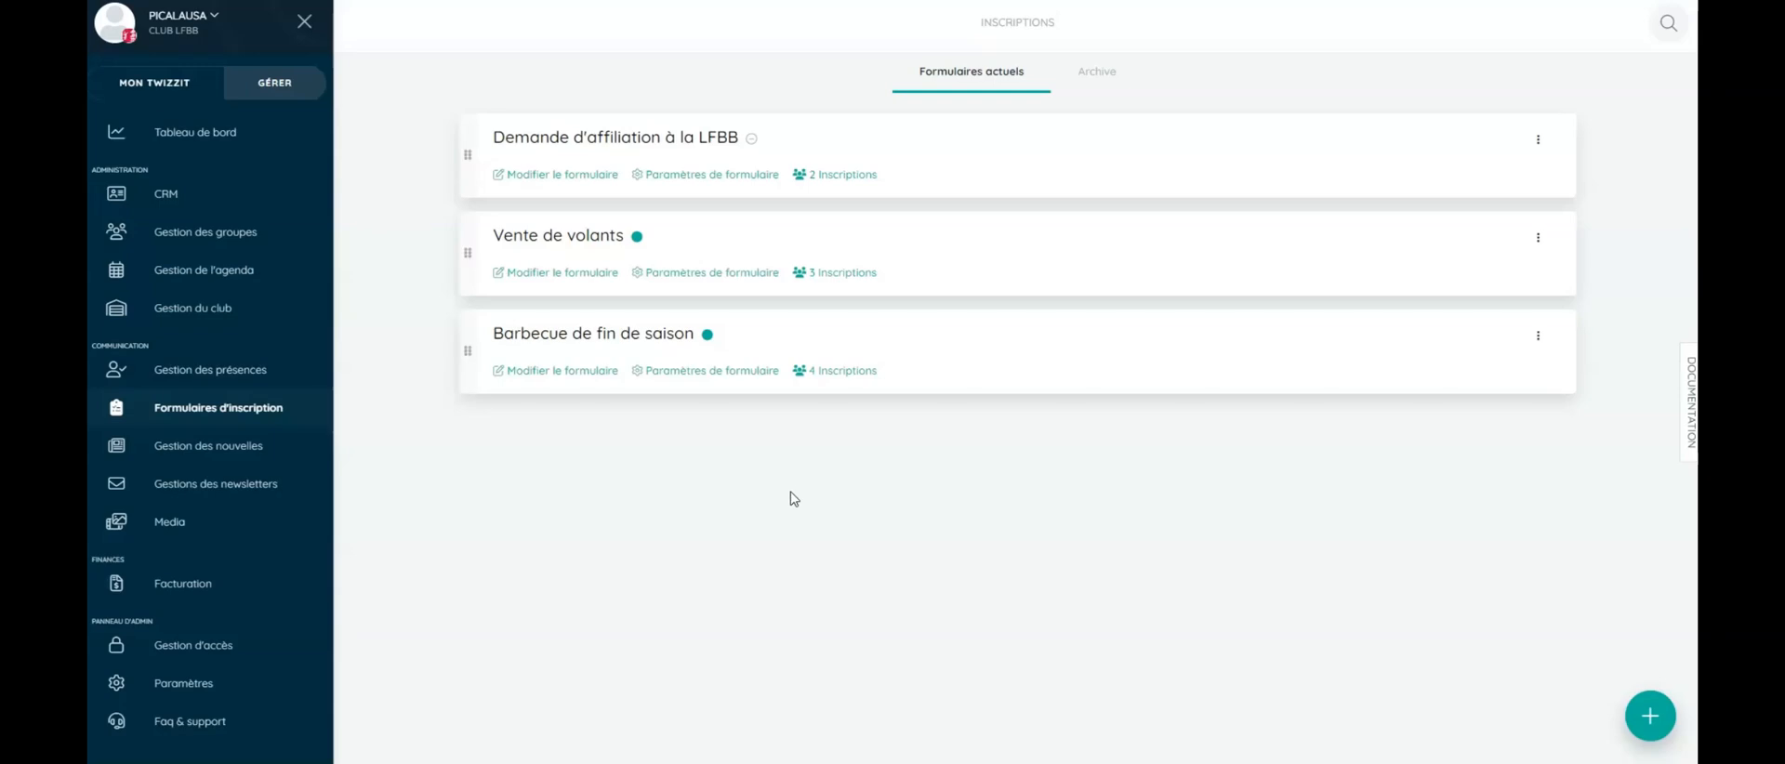
{"action": "left_click", "coordinate": [1650, 717]}
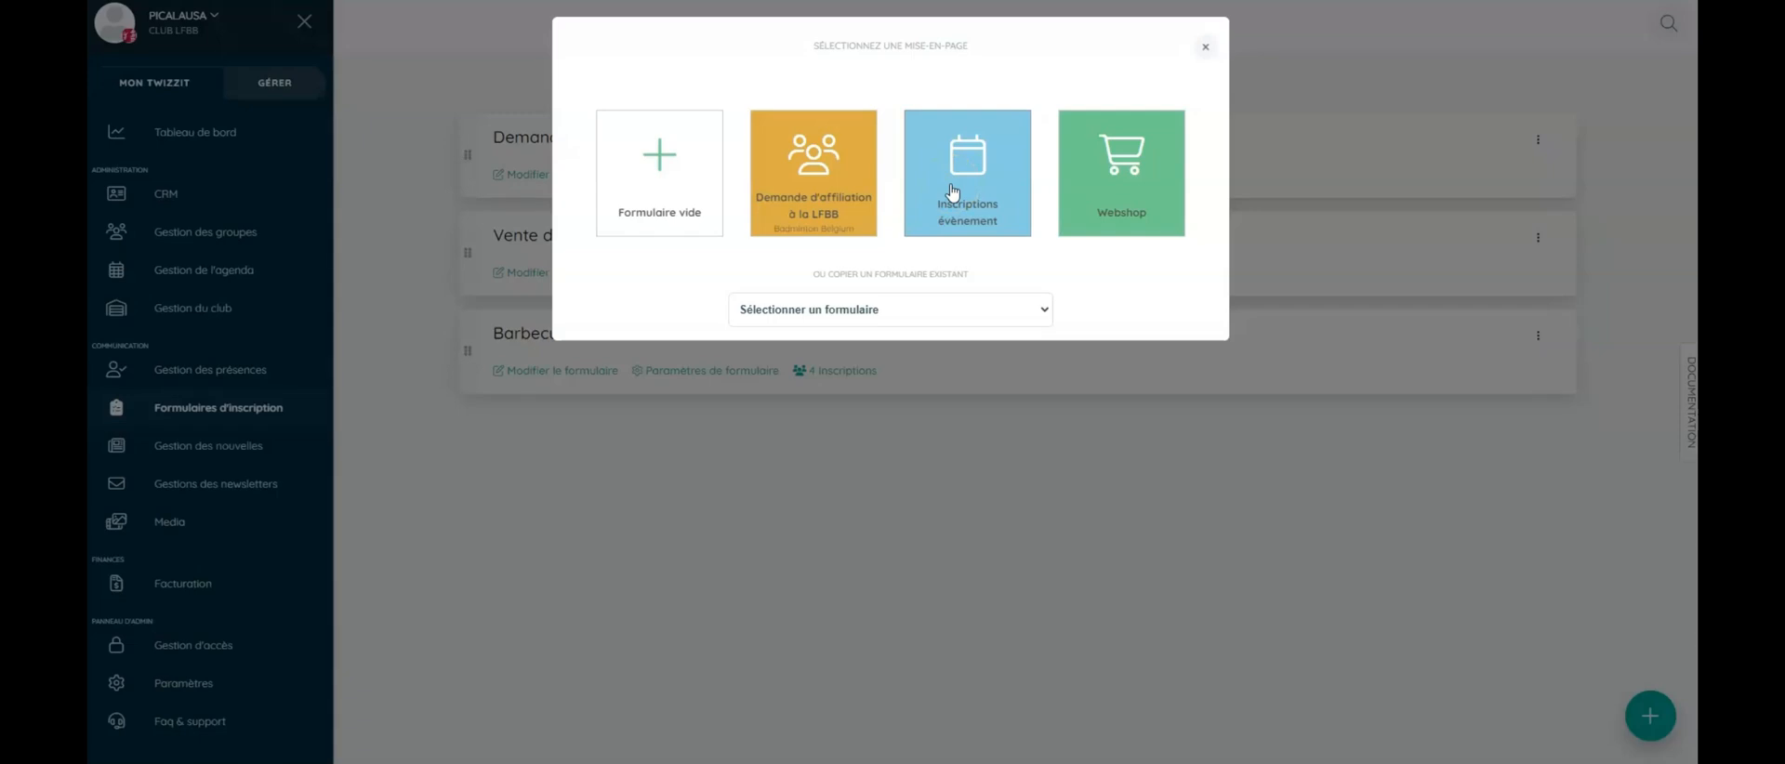
- Create the new form from the 'Demande d'affiliation à la LFBB' template
{"action": "left_click", "coordinate": [815, 192]}
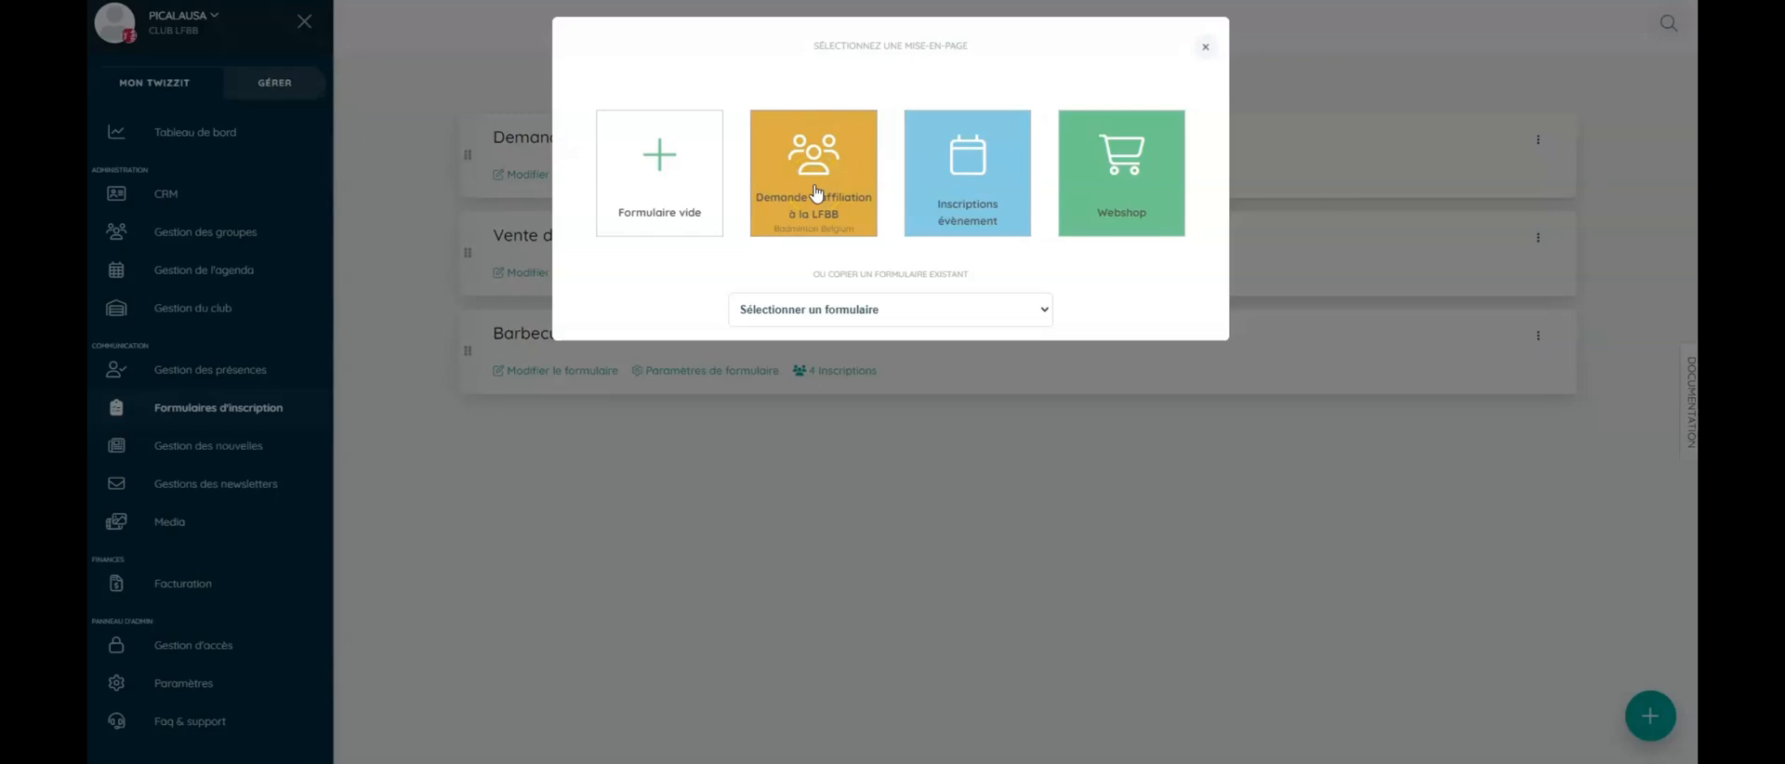
{"action": "left_click", "coordinate": [815, 192]}
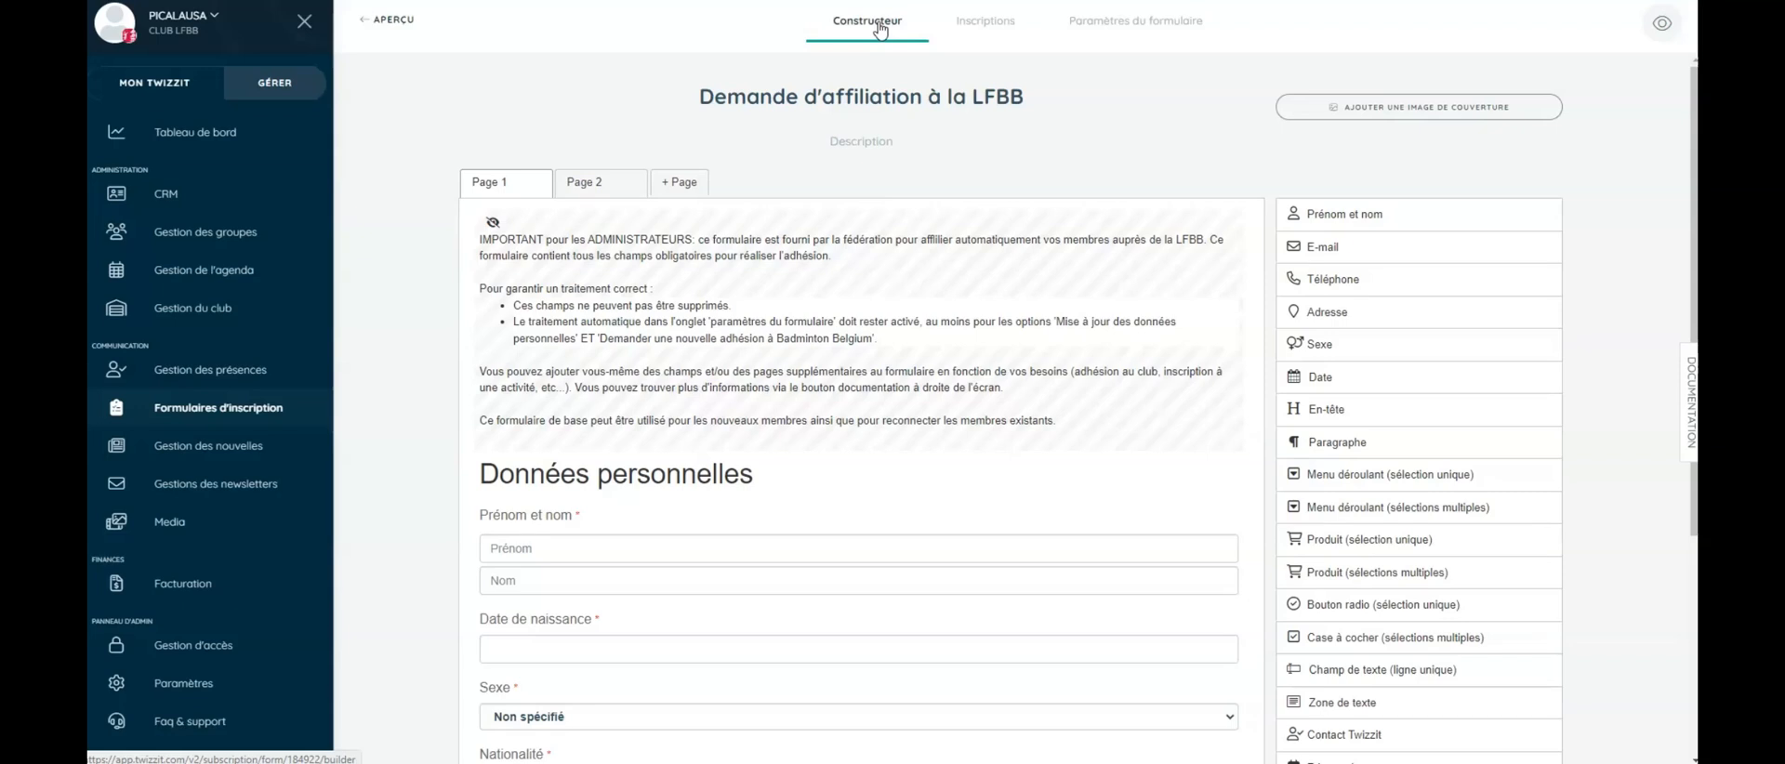
- Insert 'au club et' into the form title so it reads 'Demande d'affiliation au club et à la LFBB'
{"action": "left_click", "coordinate": [926, 101]}
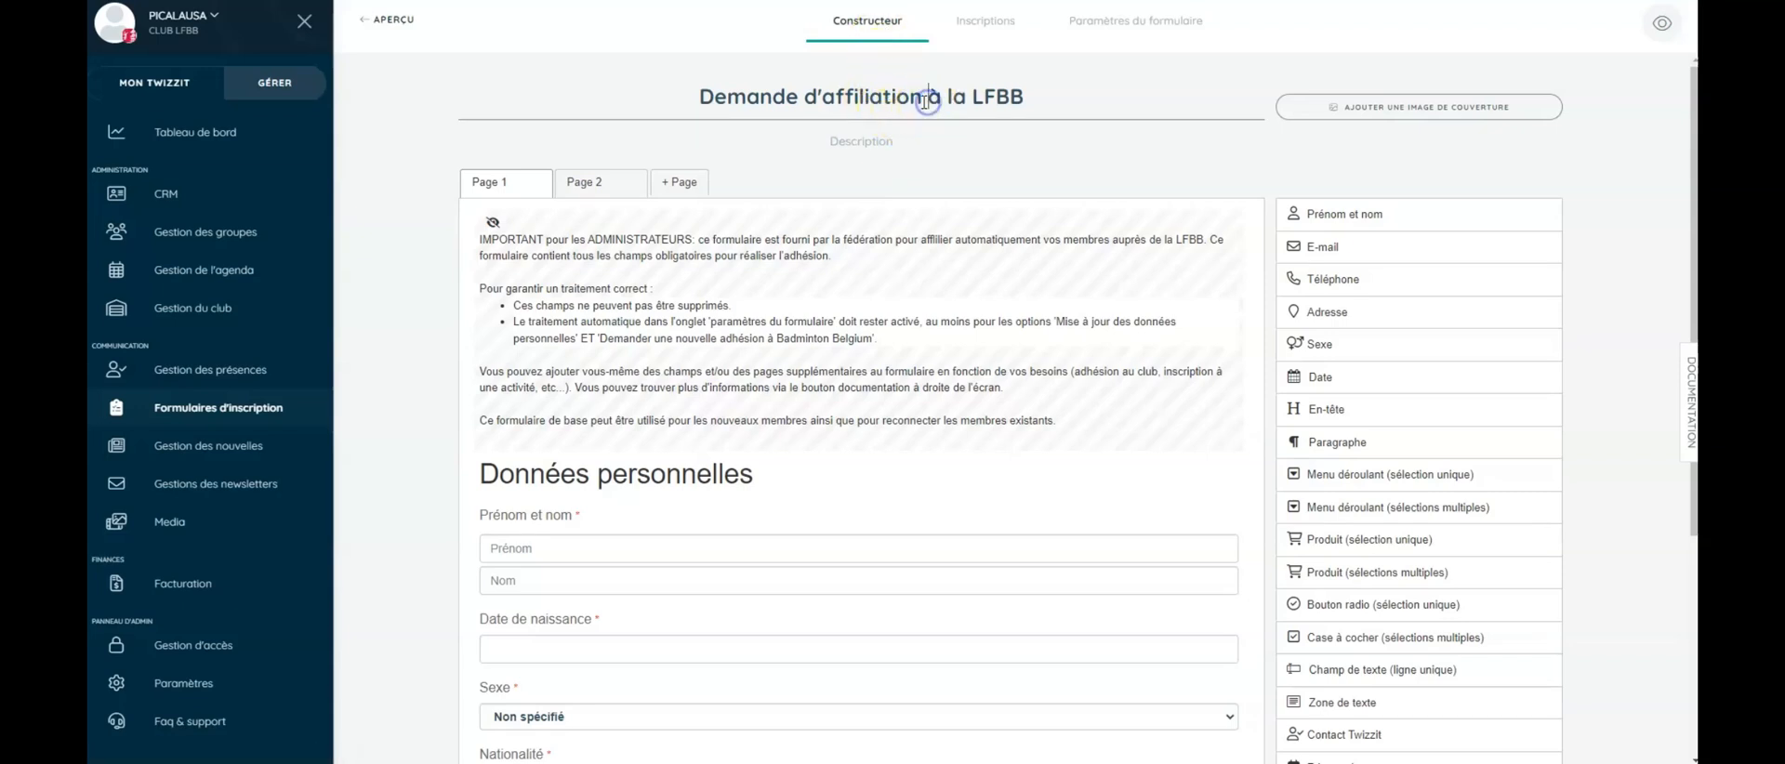
{"action": "type", "text": "au club et"}
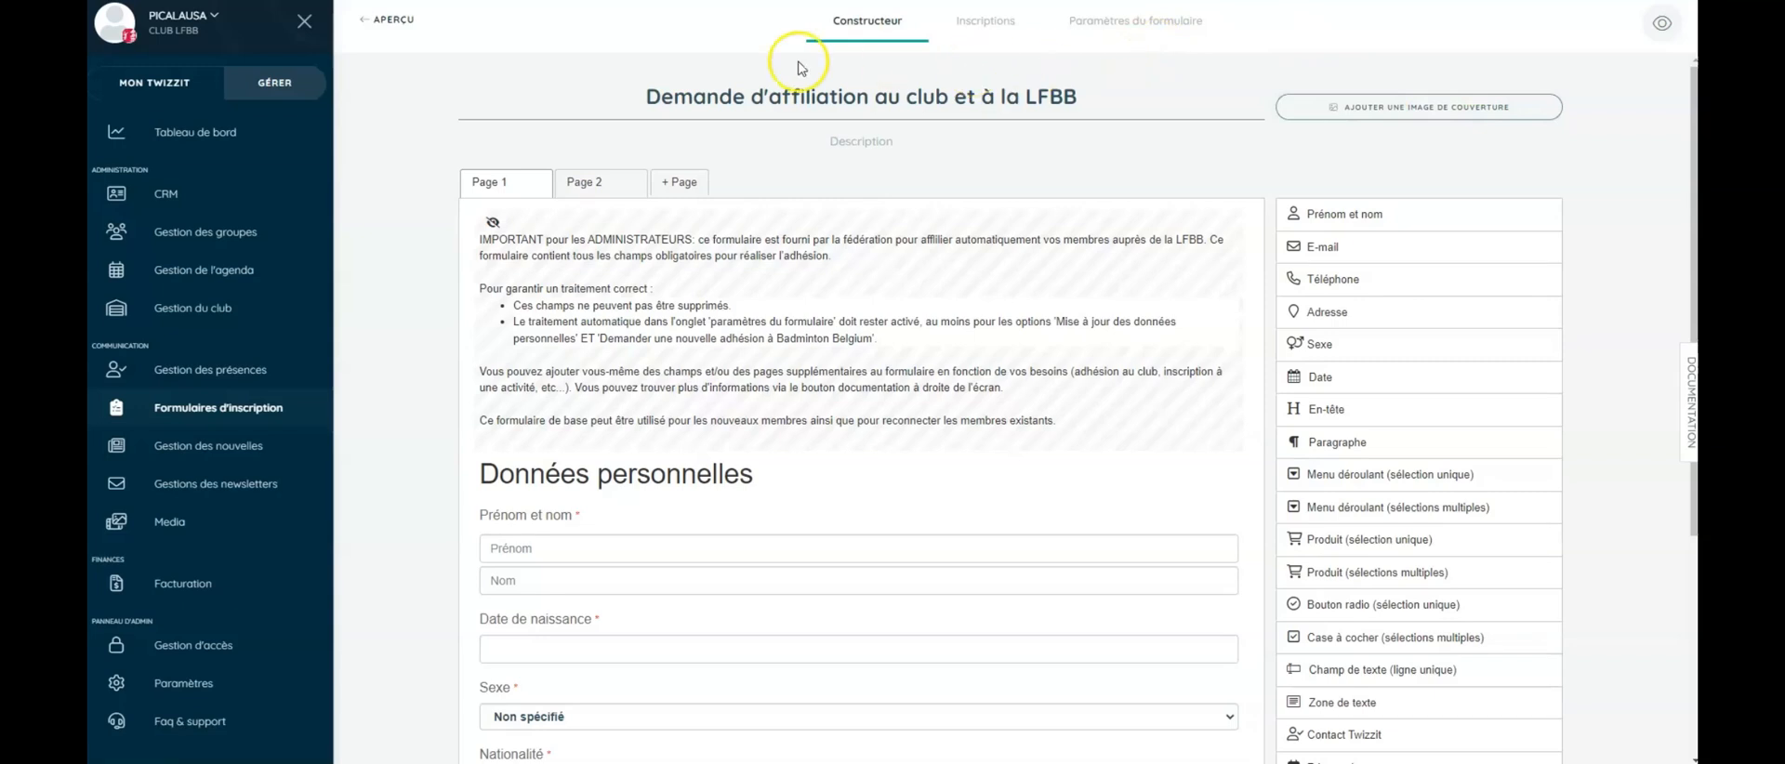
{"action": "mouse_move", "coordinate": [589, 181]}
{"action": "scroll", "coordinate": [760, 383], "scroll_direction": "down", "scroll_amount": 4}
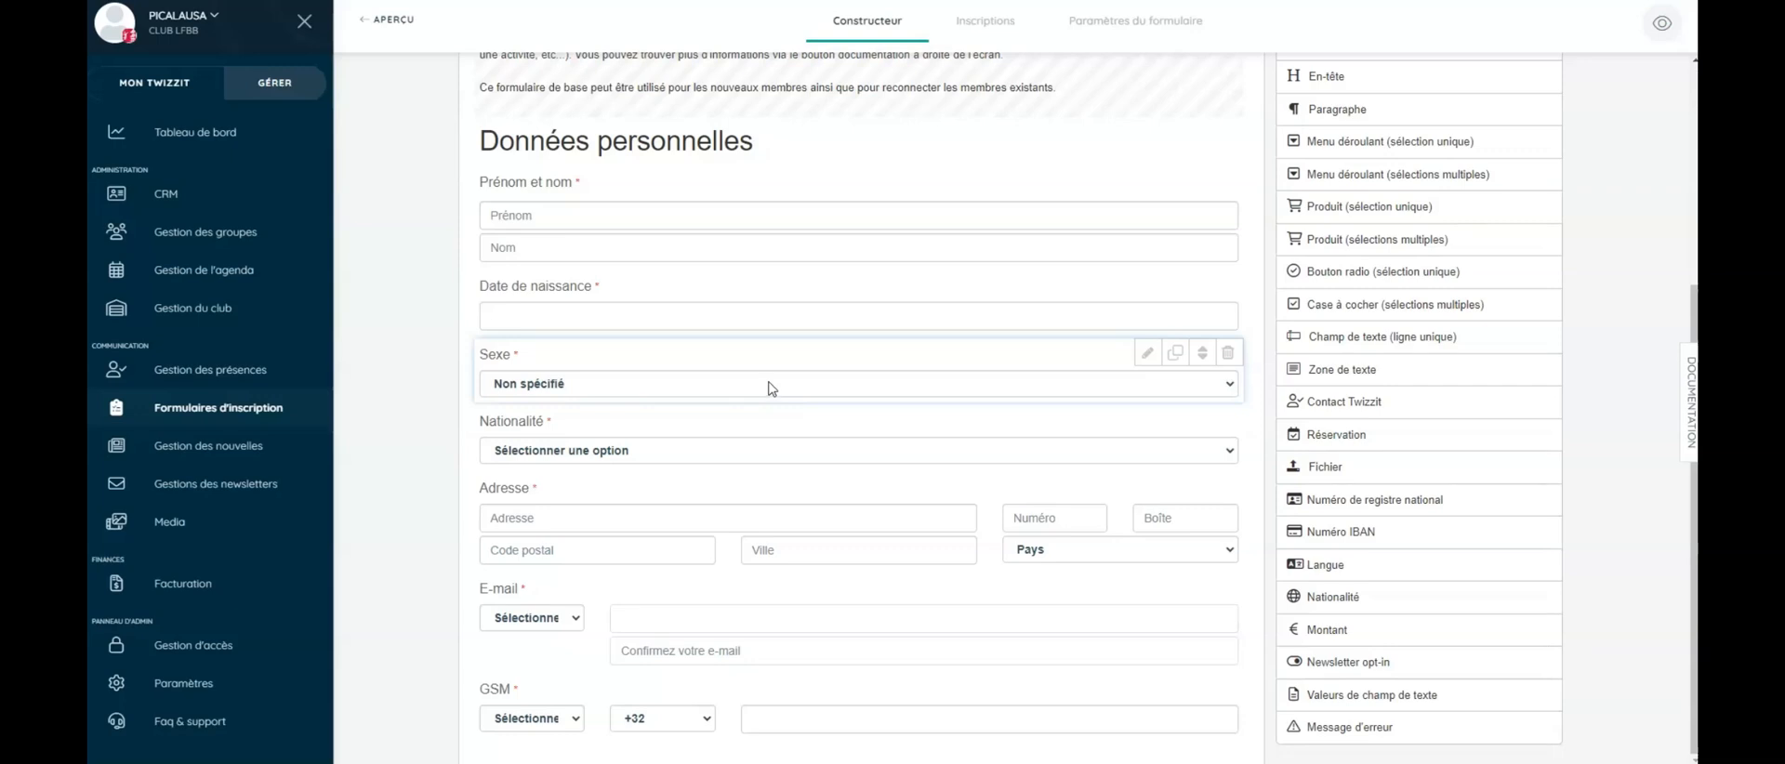
{"action": "left_click", "coordinate": [1371, 597]}
{"action": "left_click_drag", "start_coordinate": [1371, 598], "coordinate": [716, 493]}
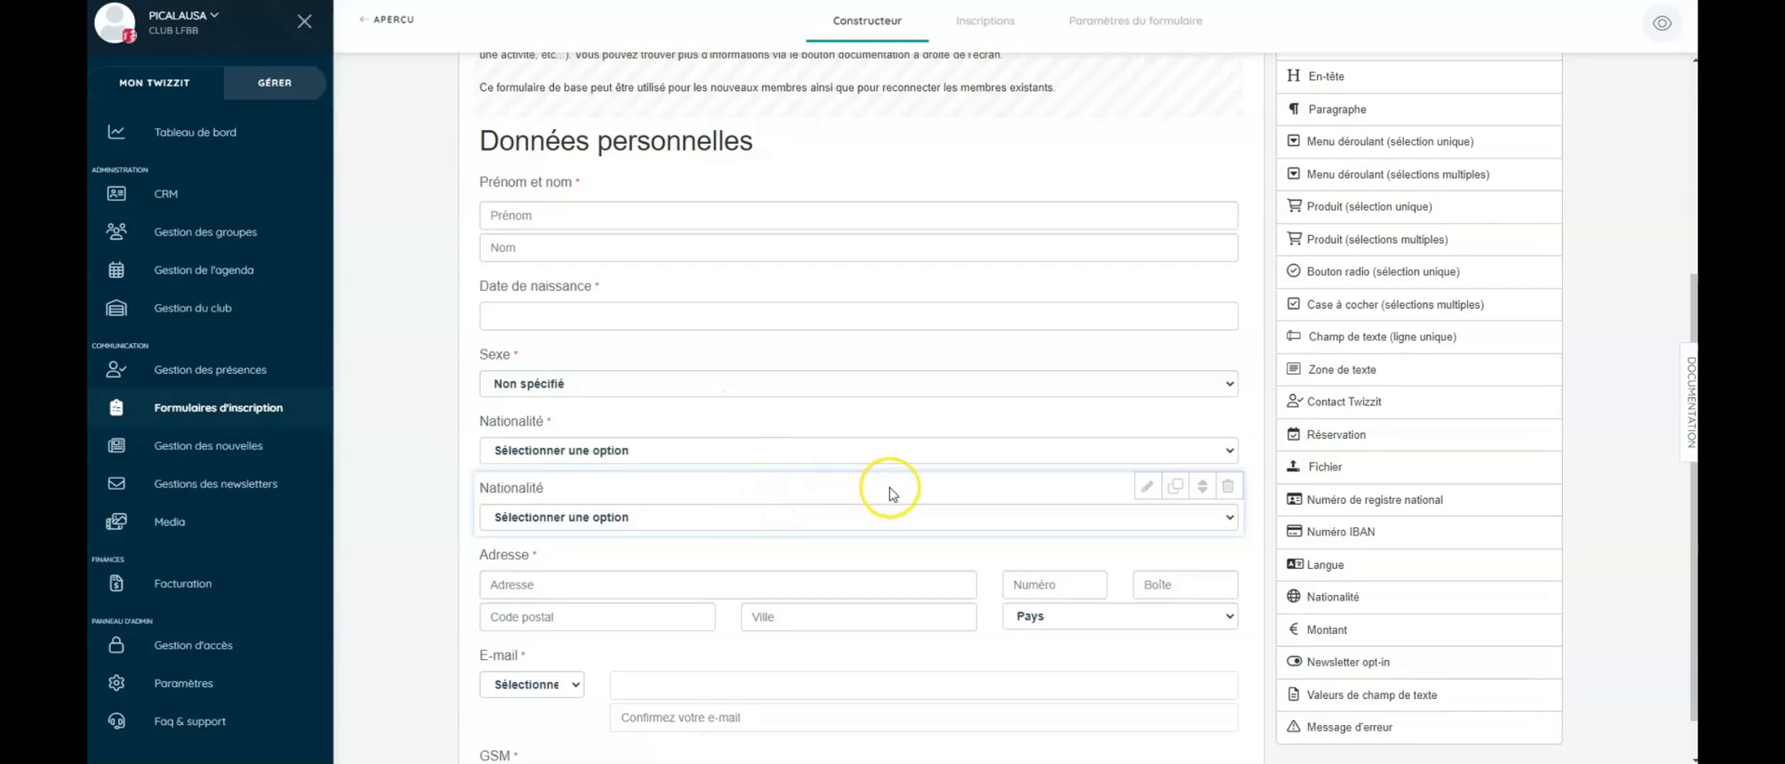
{"action": "left_click", "coordinate": [1228, 487]}
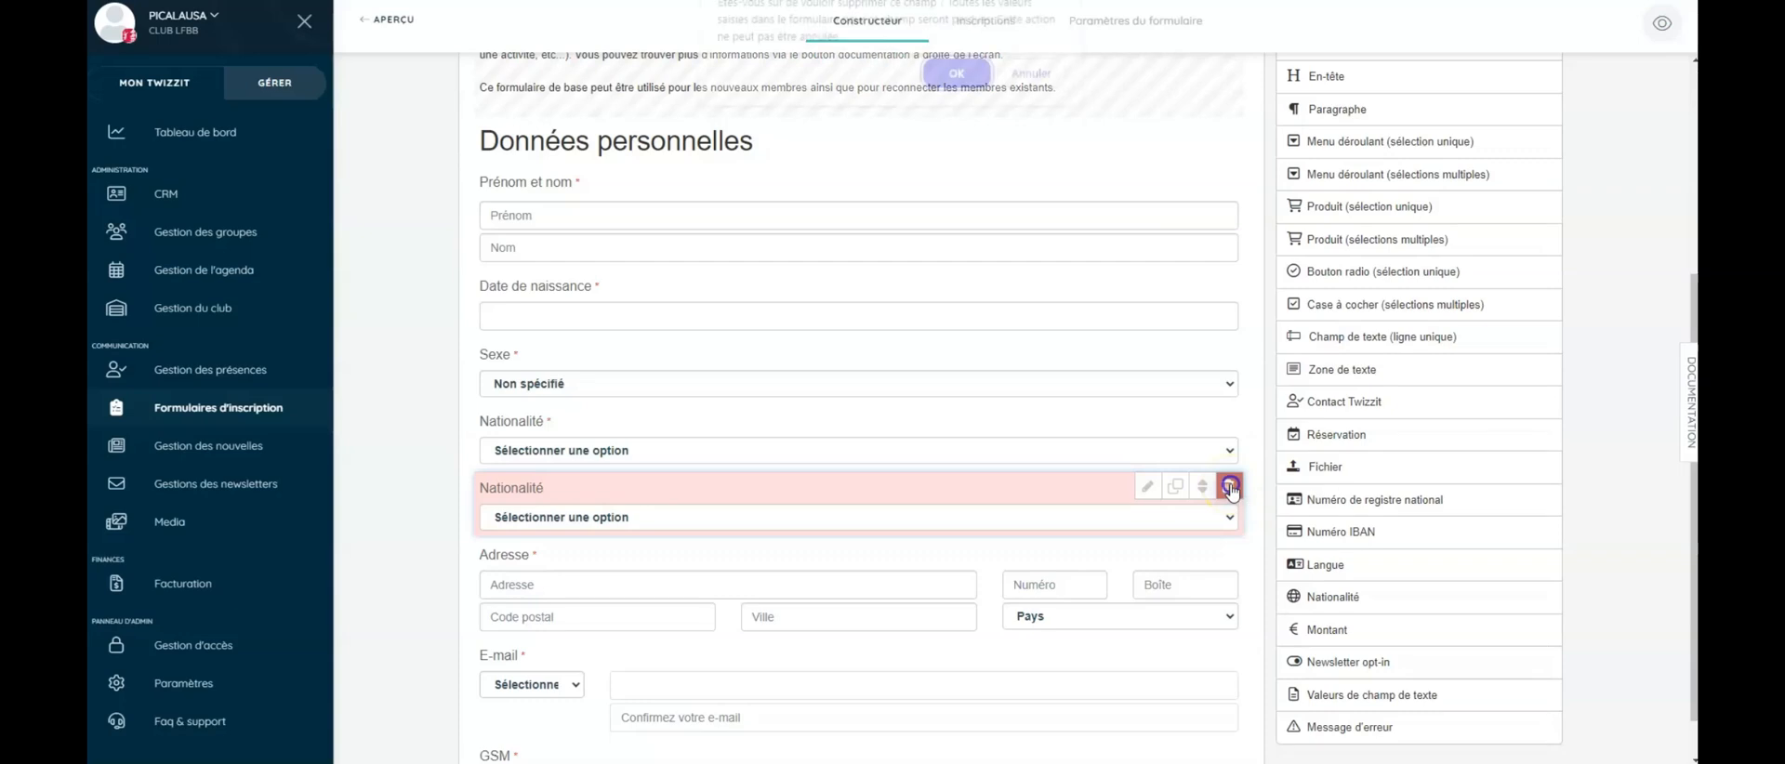
{"action": "left_click", "coordinate": [955, 84]}
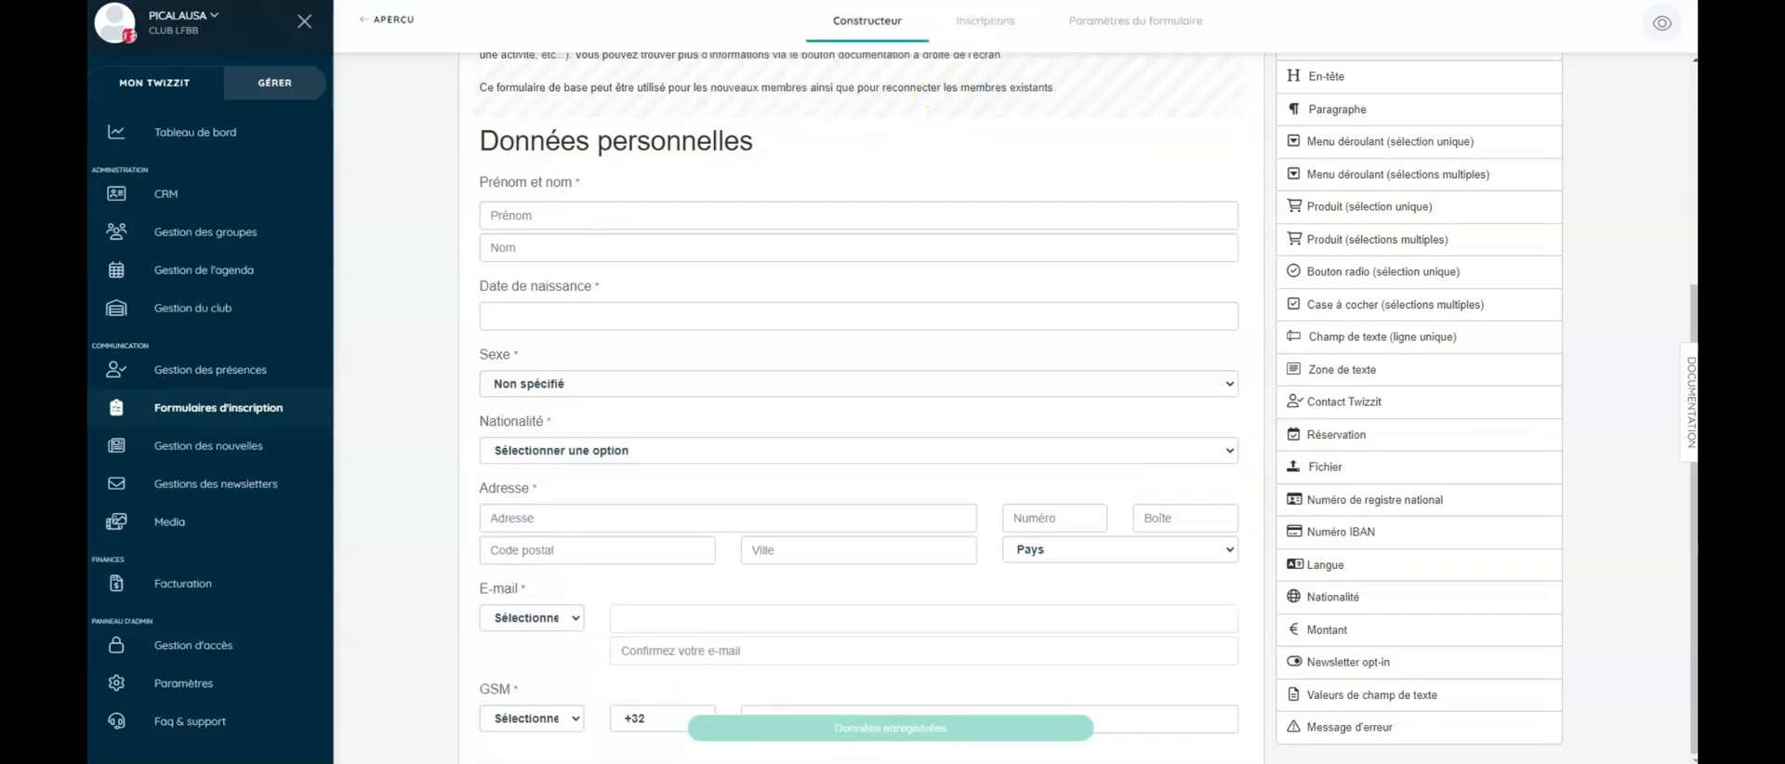
{"action": "scroll", "coordinate": [892, 398], "scroll_direction": "up", "scroll_amount": 5}
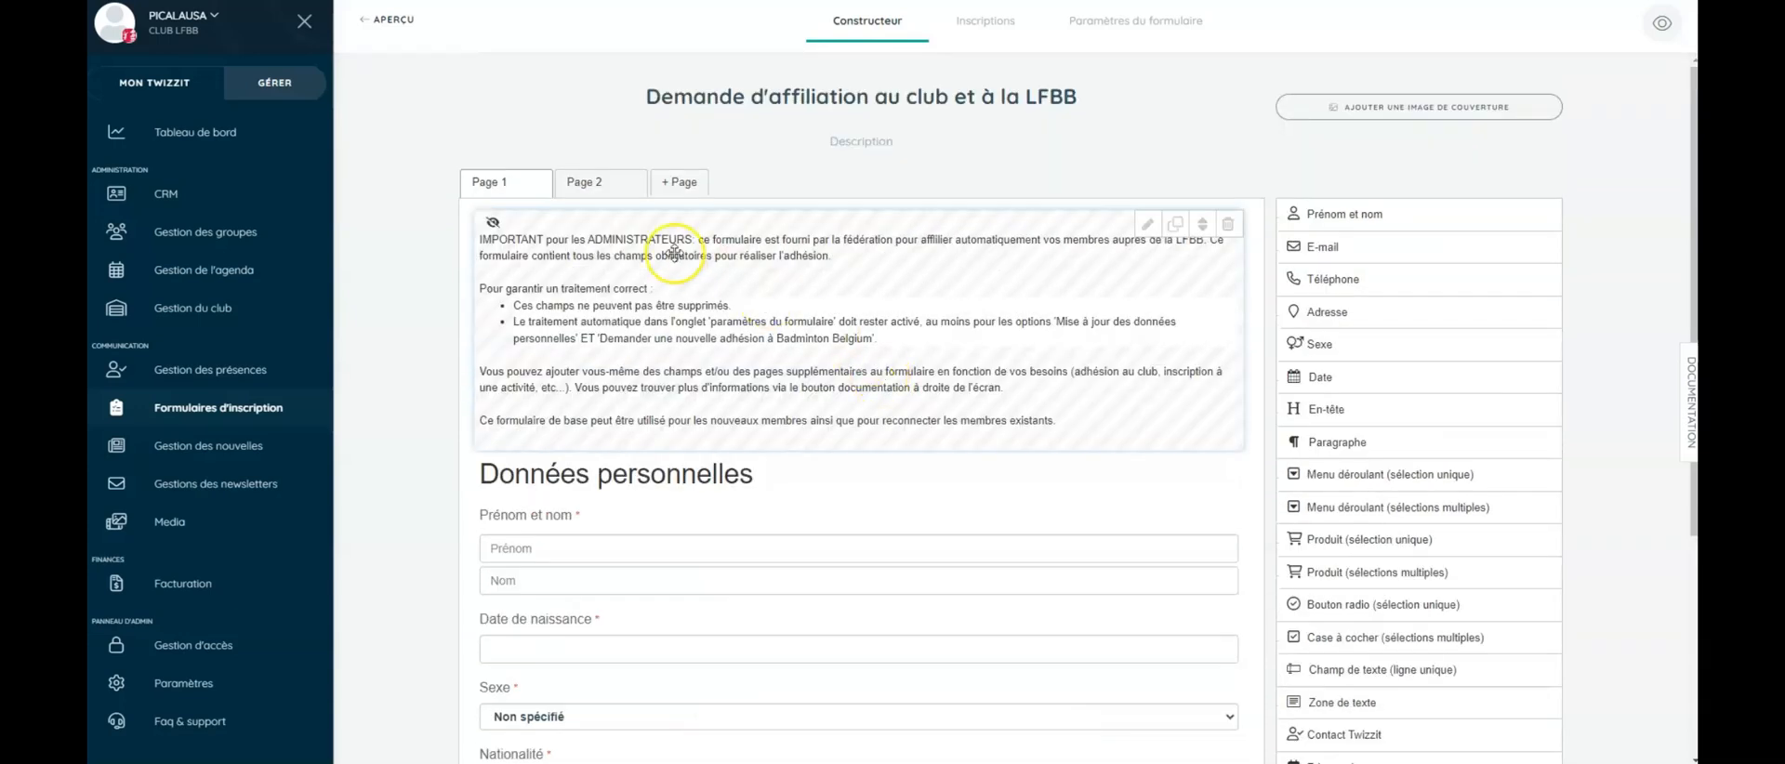
- Switch to Page 2 and select the 'Choisissez votre type d'affiliation' club question
{"action": "left_click", "coordinate": [582, 184]}
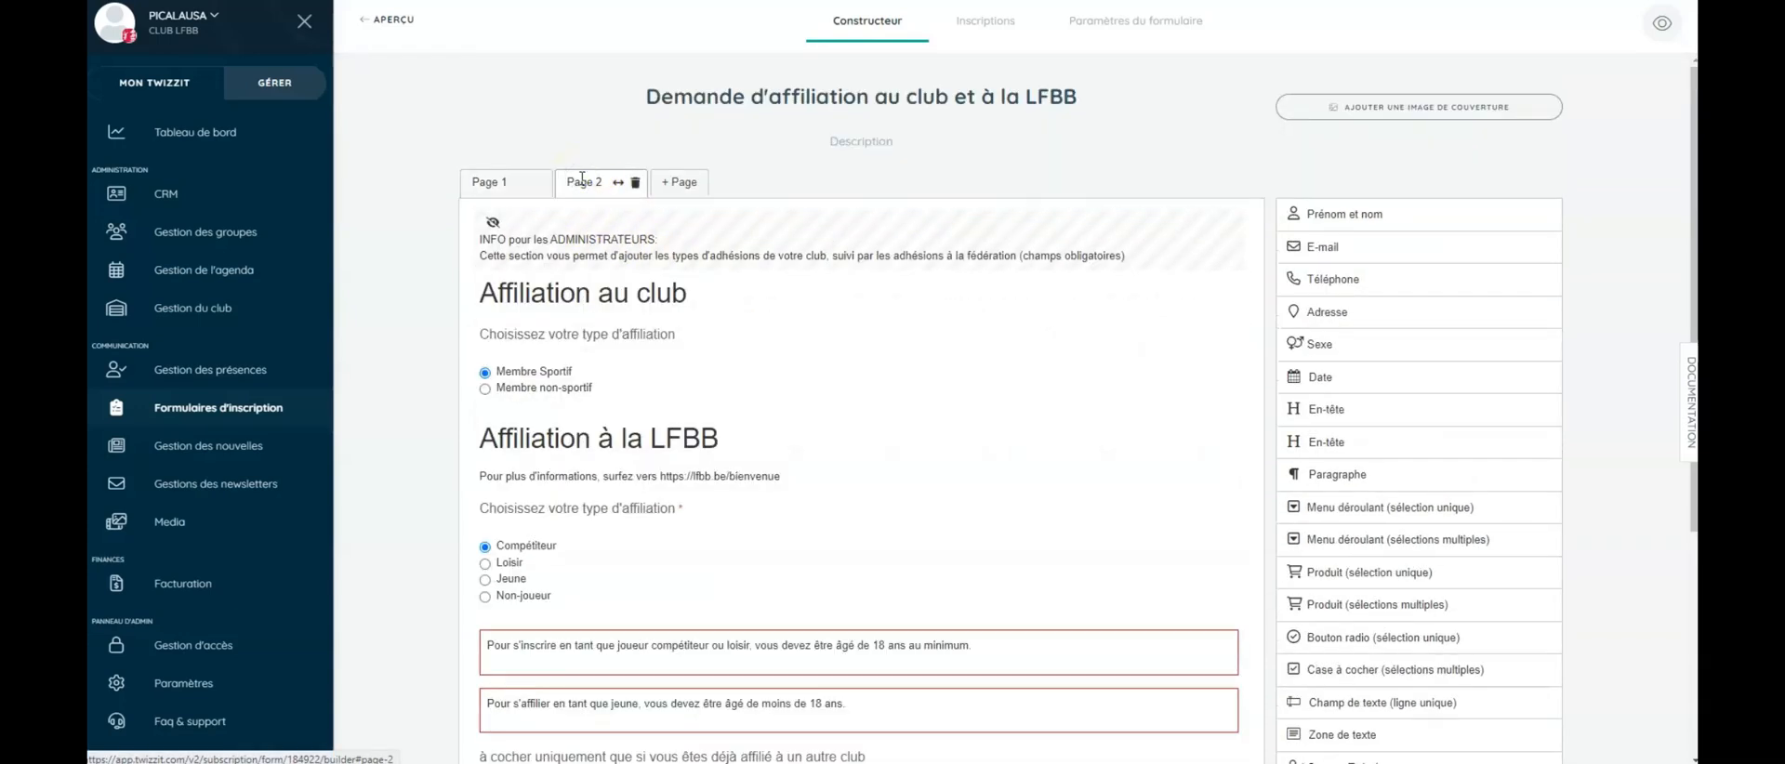
{"action": "left_click", "coordinate": [676, 365]}
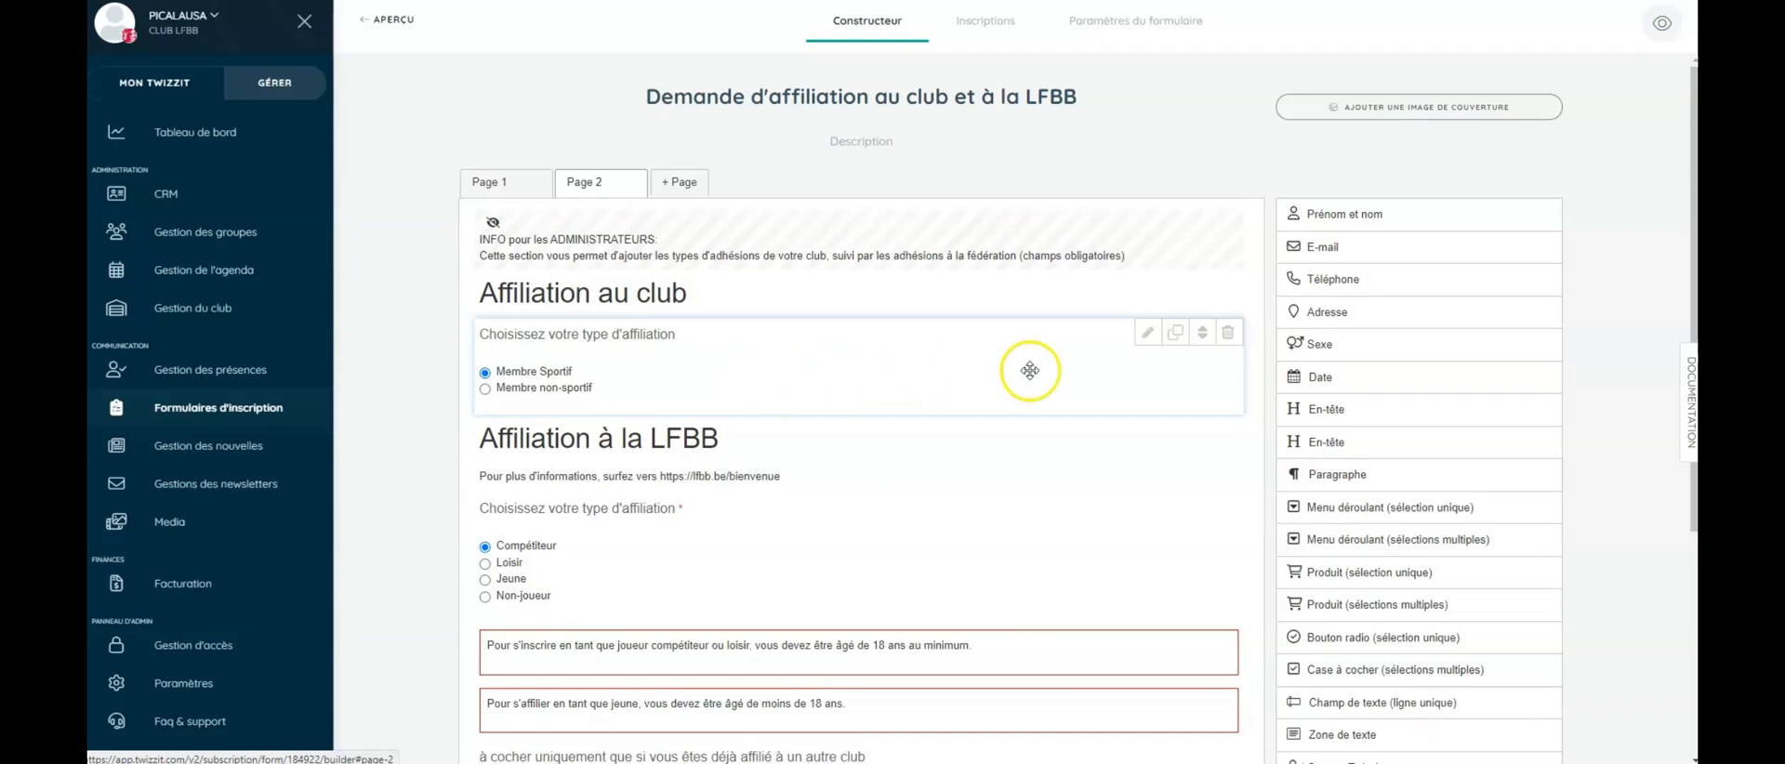
- Add the 'Membre sportif senior (+ 50 ans)' article as a third club affiliation option
{"action": "left_click", "coordinate": [1147, 336]}
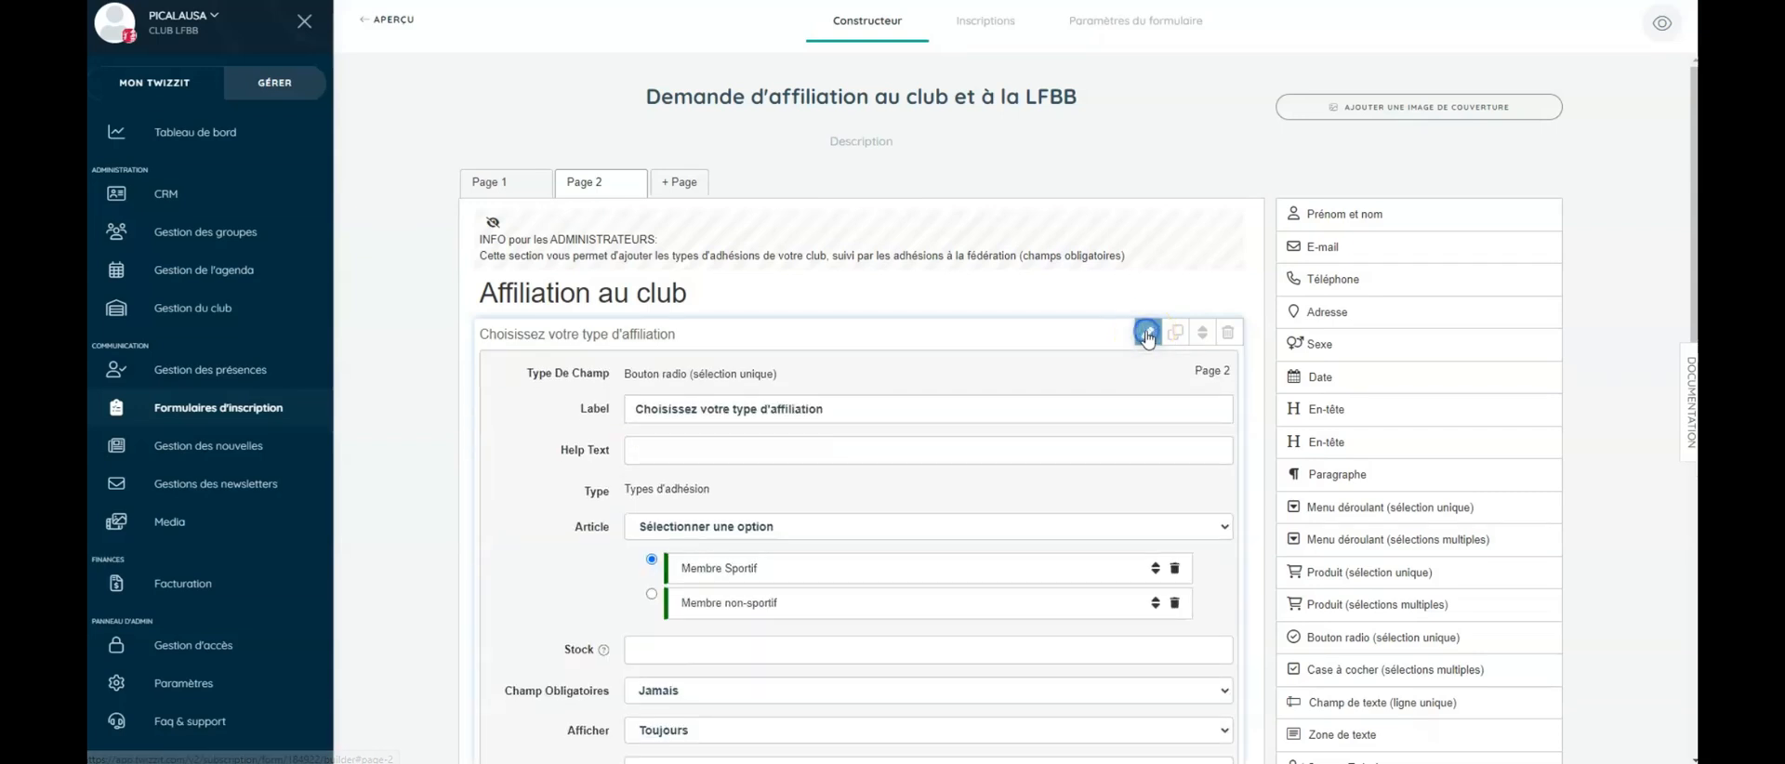
{"action": "scroll", "coordinate": [824, 353], "scroll_direction": "down", "scroll_amount": 1}
{"action": "left_click", "coordinate": [845, 444]}
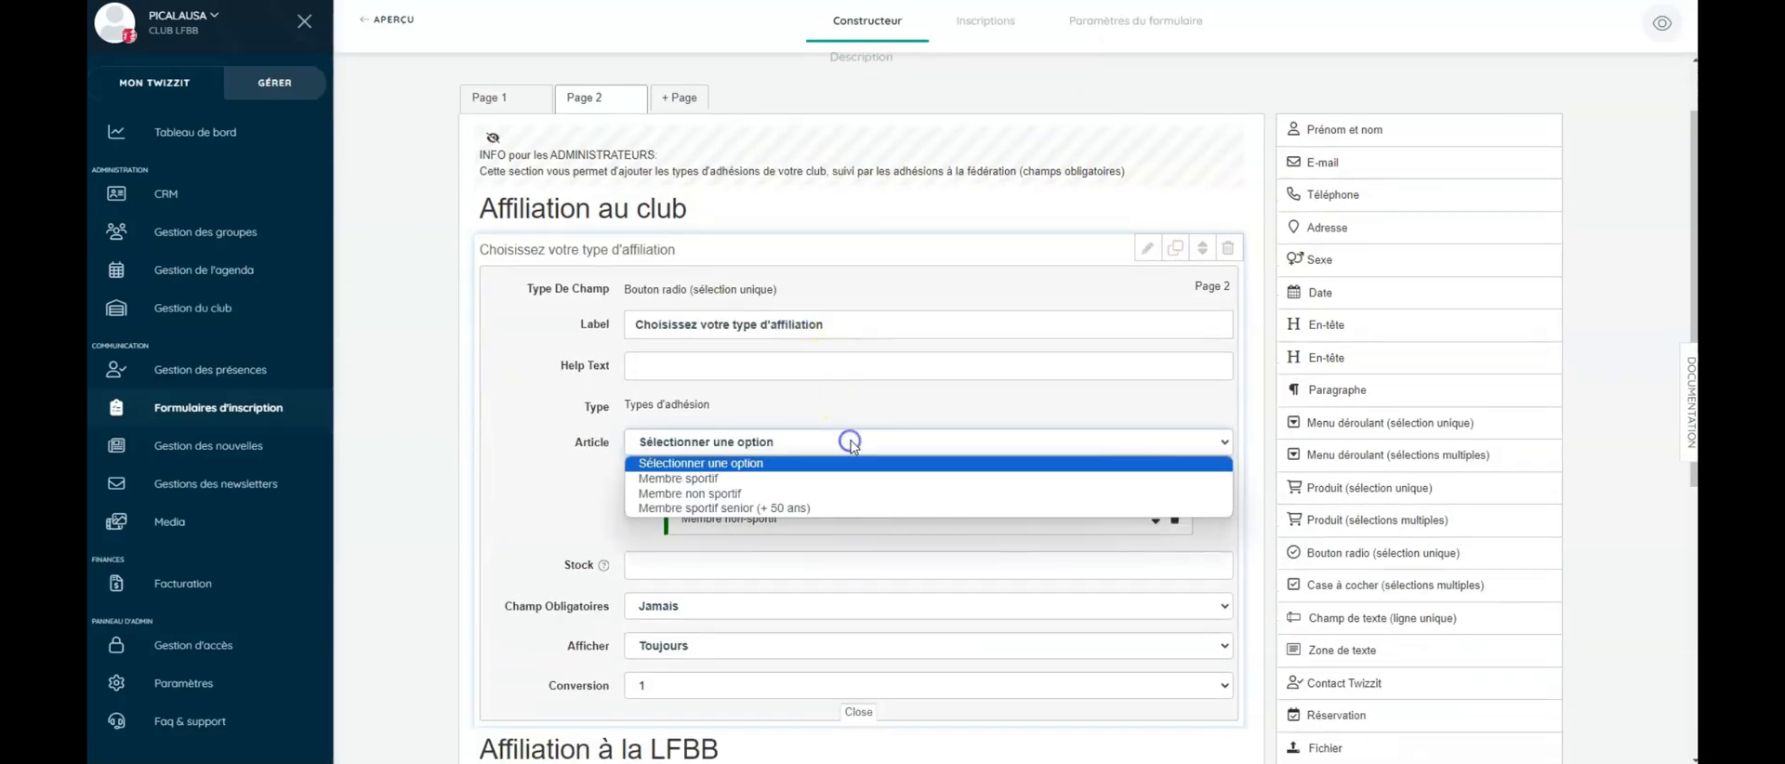
{"action": "left_click", "coordinate": [800, 509]}
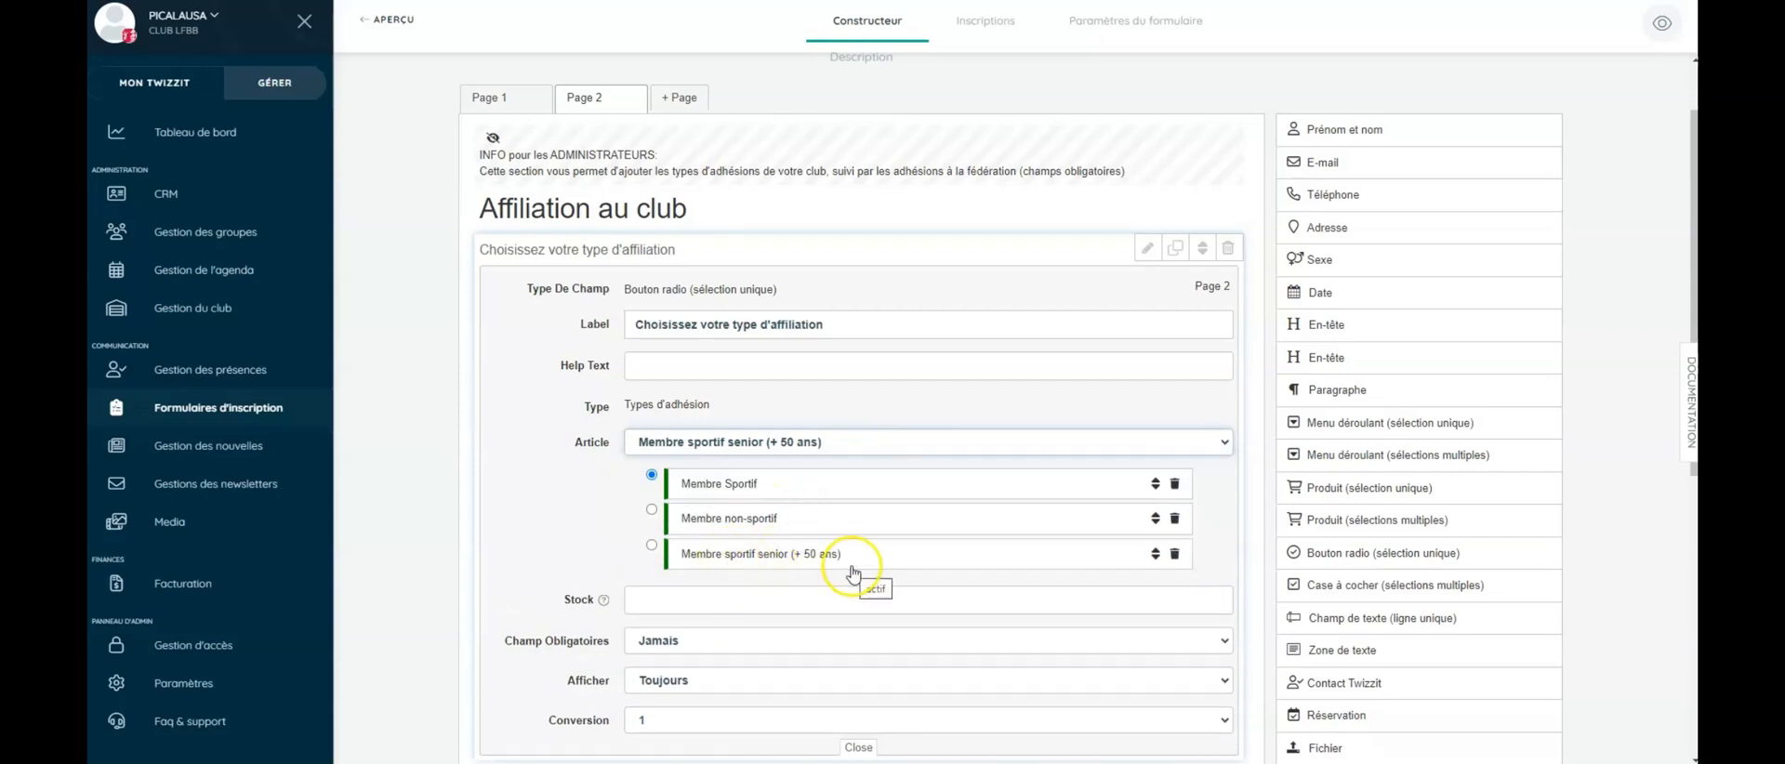
{"action": "left_click", "coordinate": [1146, 249]}
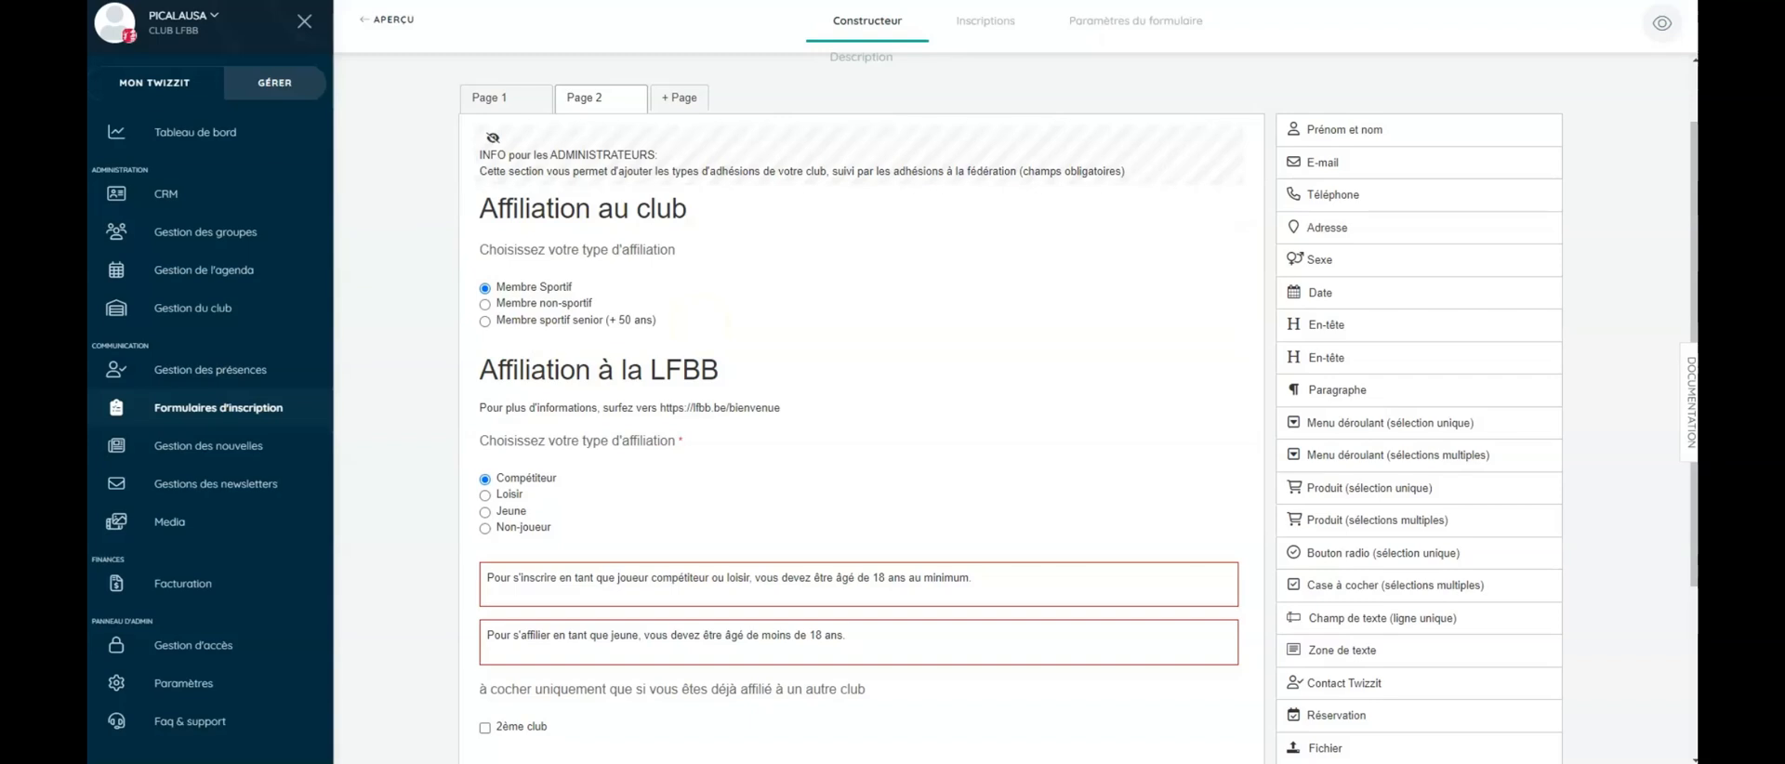
{"action": "left_click", "coordinate": [702, 499]}
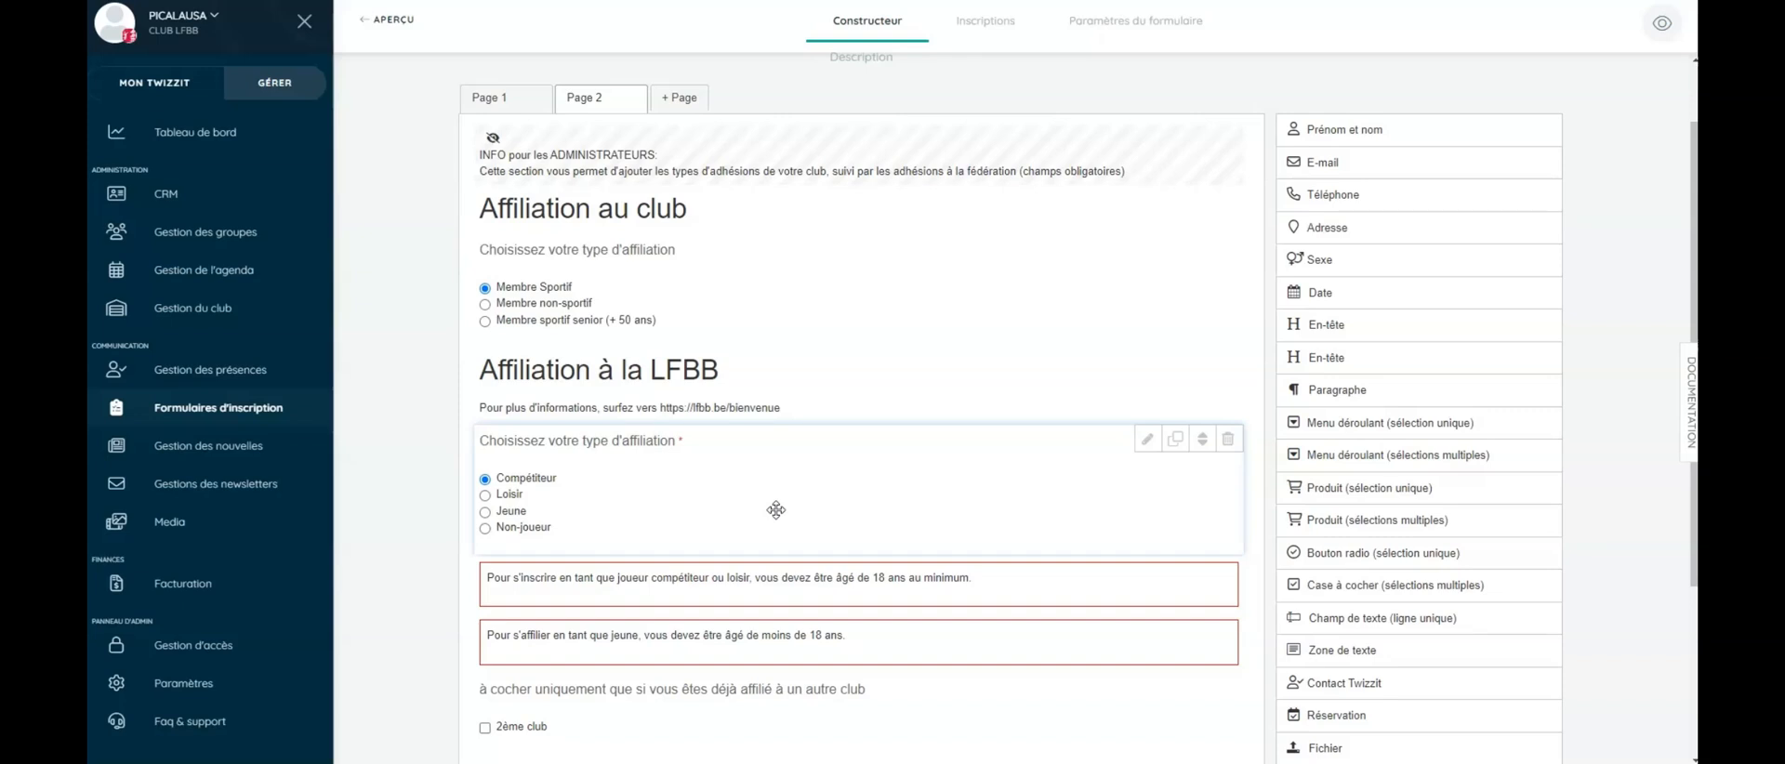
- Add the 'Affiliation à l'essai' article as a fifth option of the LFBB affiliation question
{"action": "left_click", "coordinate": [1146, 439]}
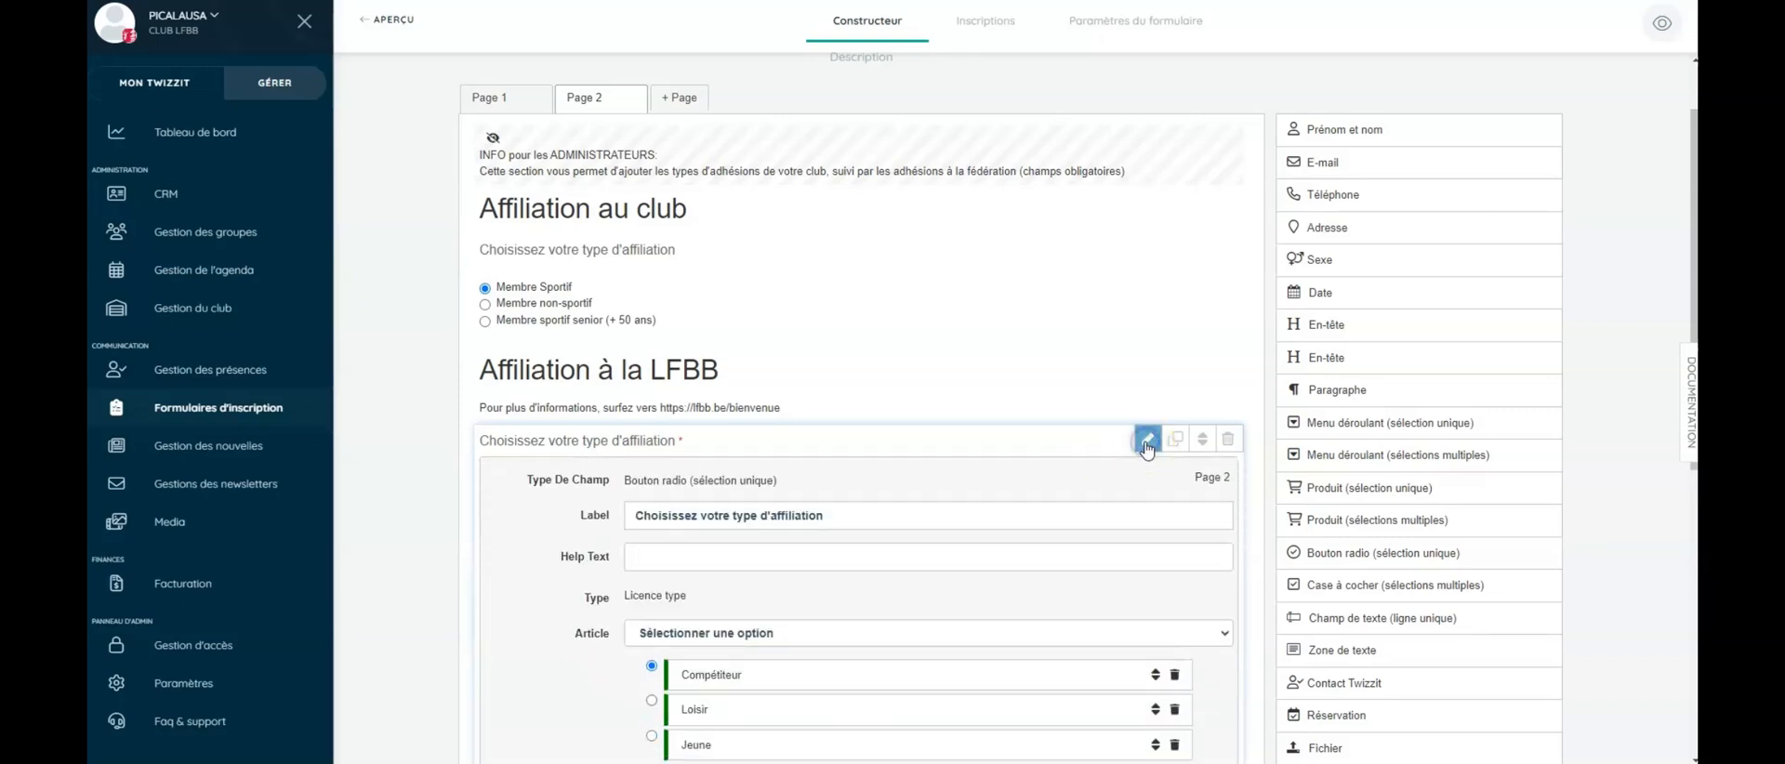
{"action": "scroll", "coordinate": [932, 450], "scroll_direction": "down", "scroll_amount": 3}
{"action": "left_click", "coordinate": [892, 381]}
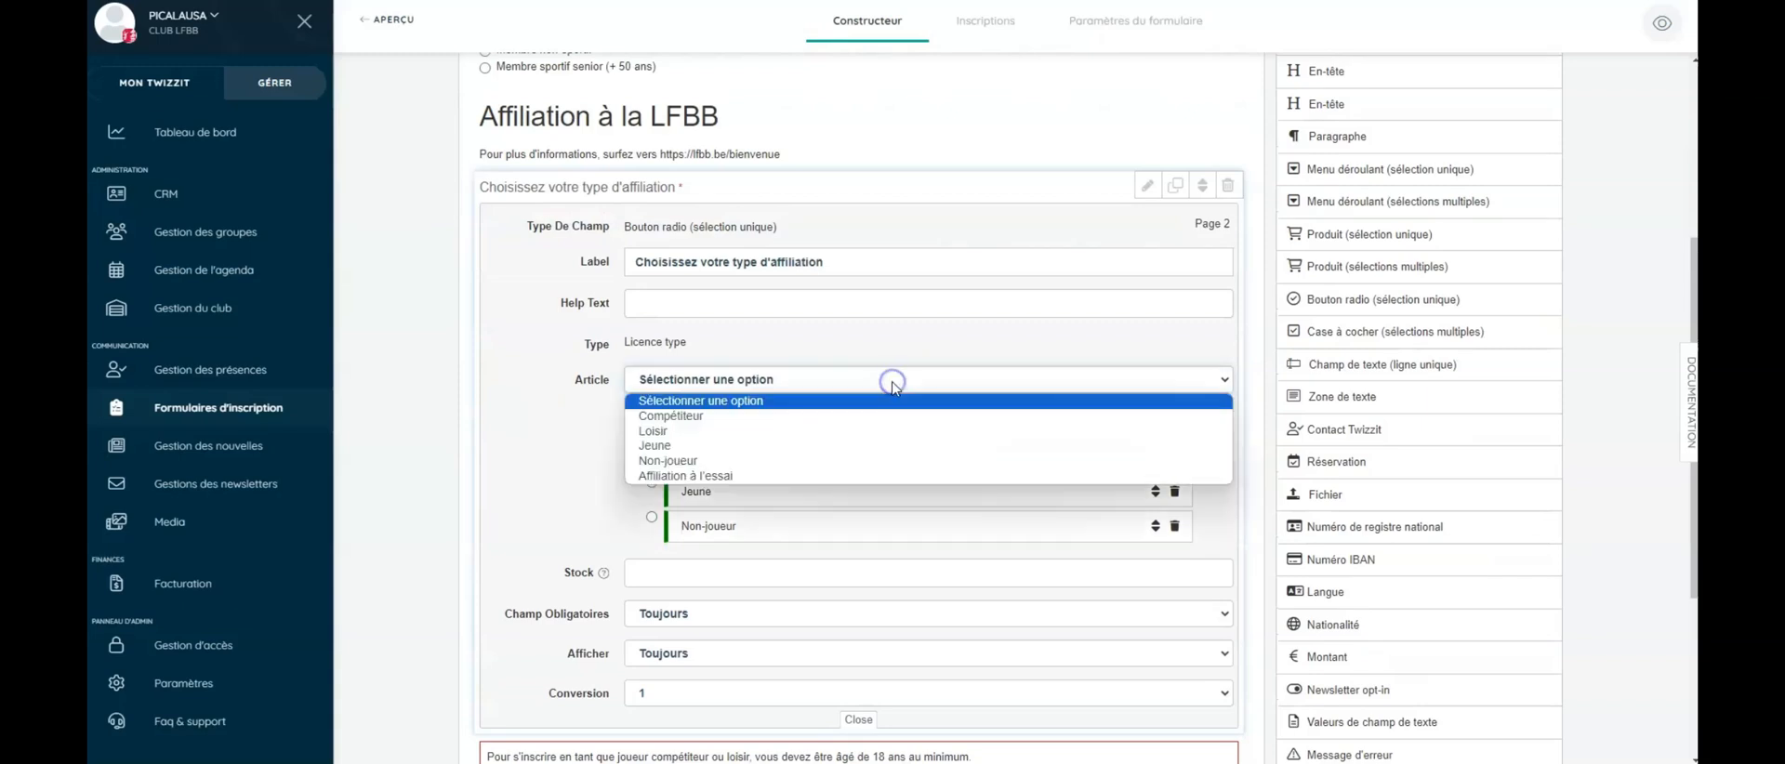
{"action": "left_click", "coordinate": [843, 475]}
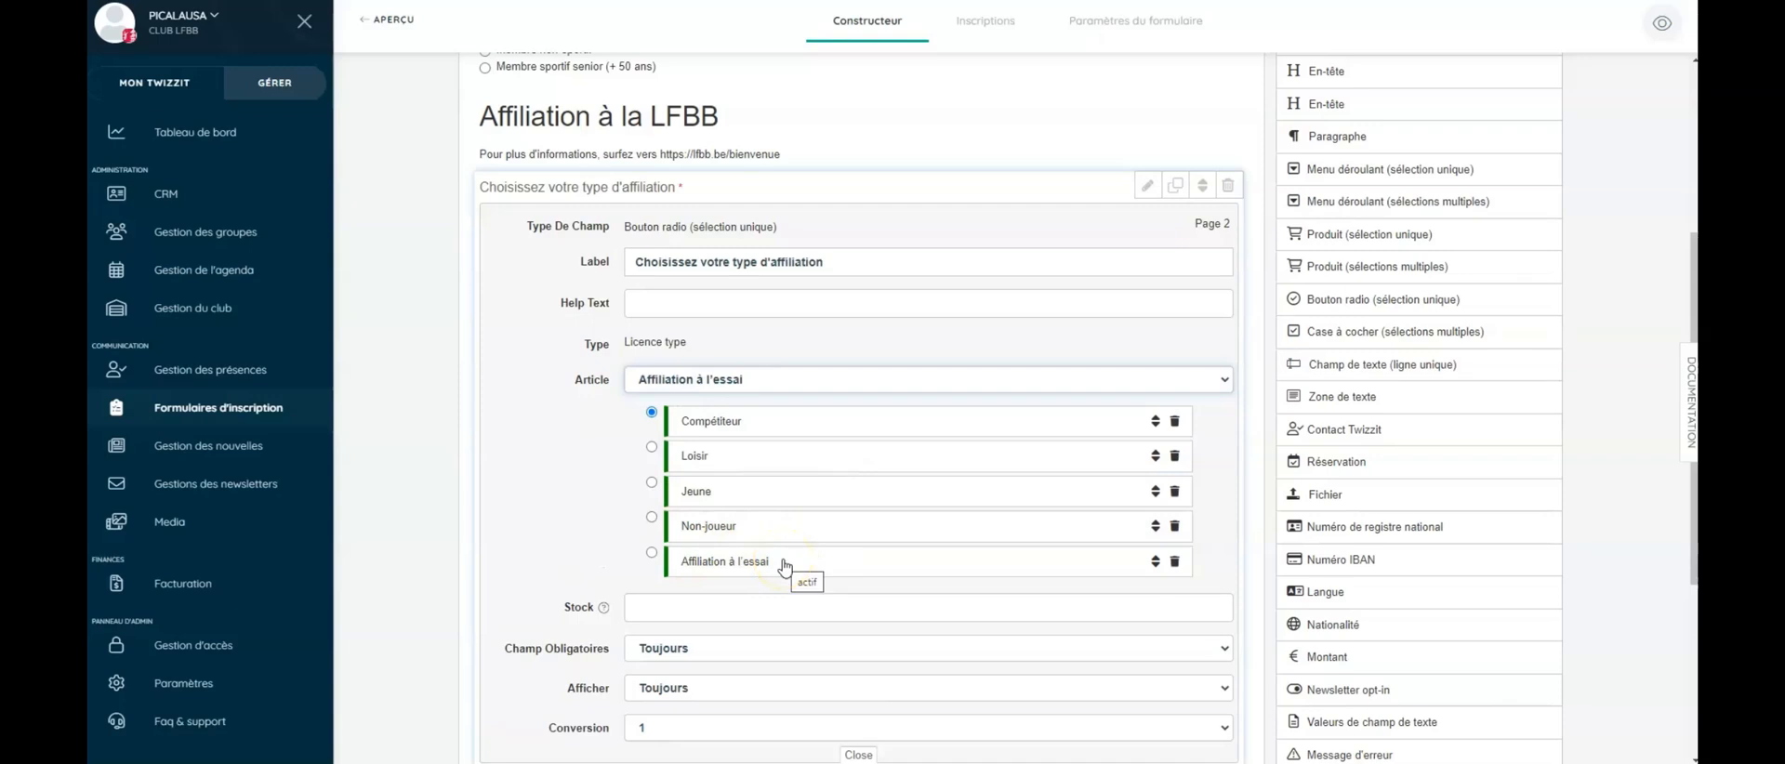
{"action": "left_click", "coordinate": [1146, 187]}
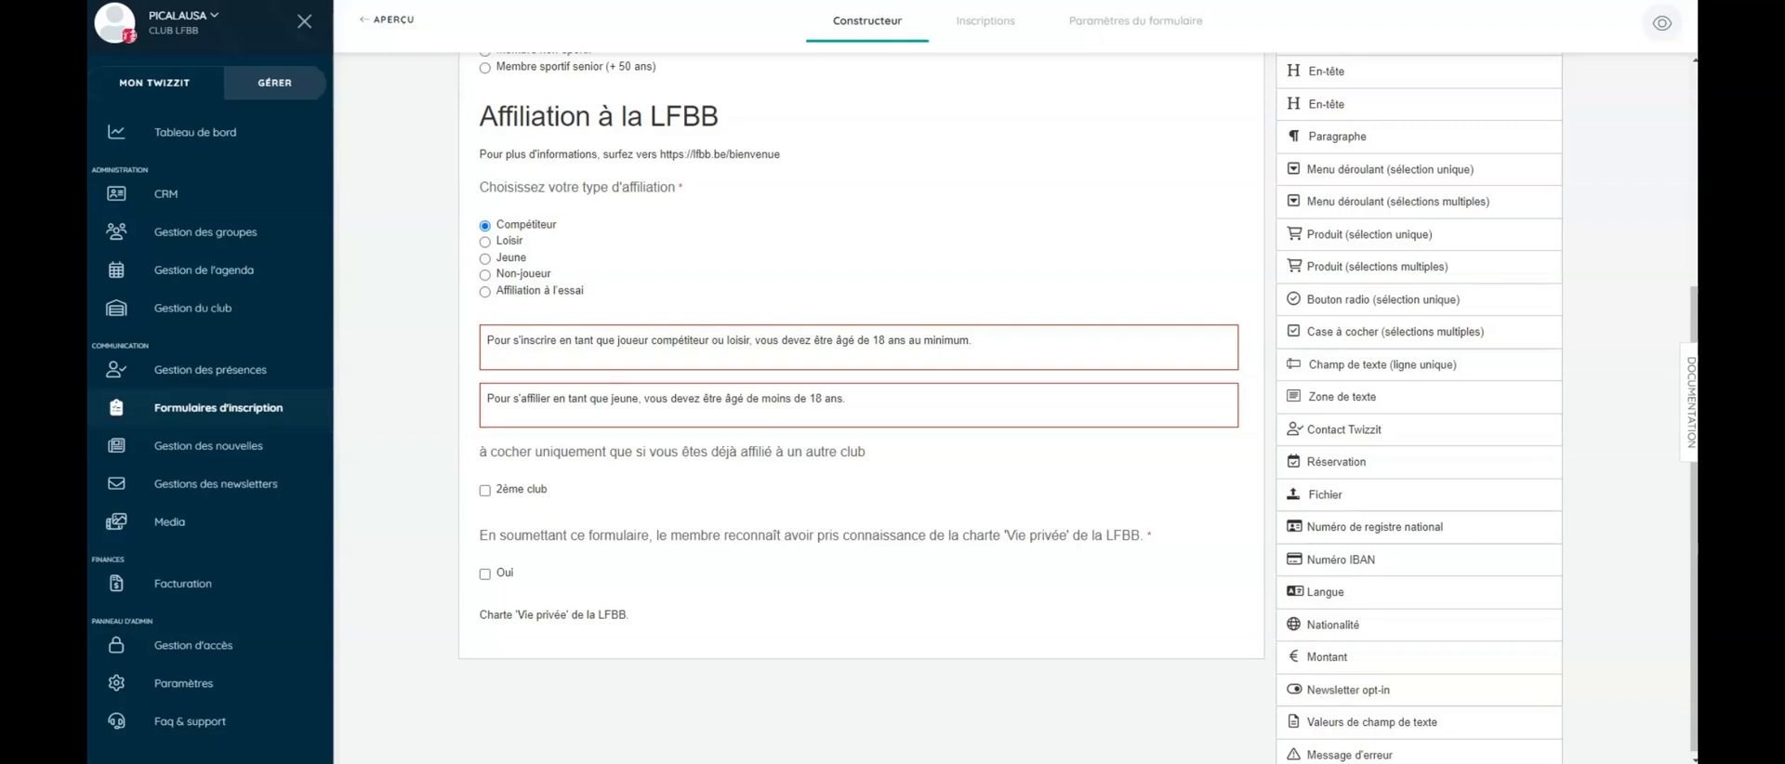
- Turn on pricing for the Membre Sportif article, save a price of 100, and collapse the field
{"action": "scroll", "coordinate": [745, 279], "scroll_direction": "up", "scroll_amount": 3}
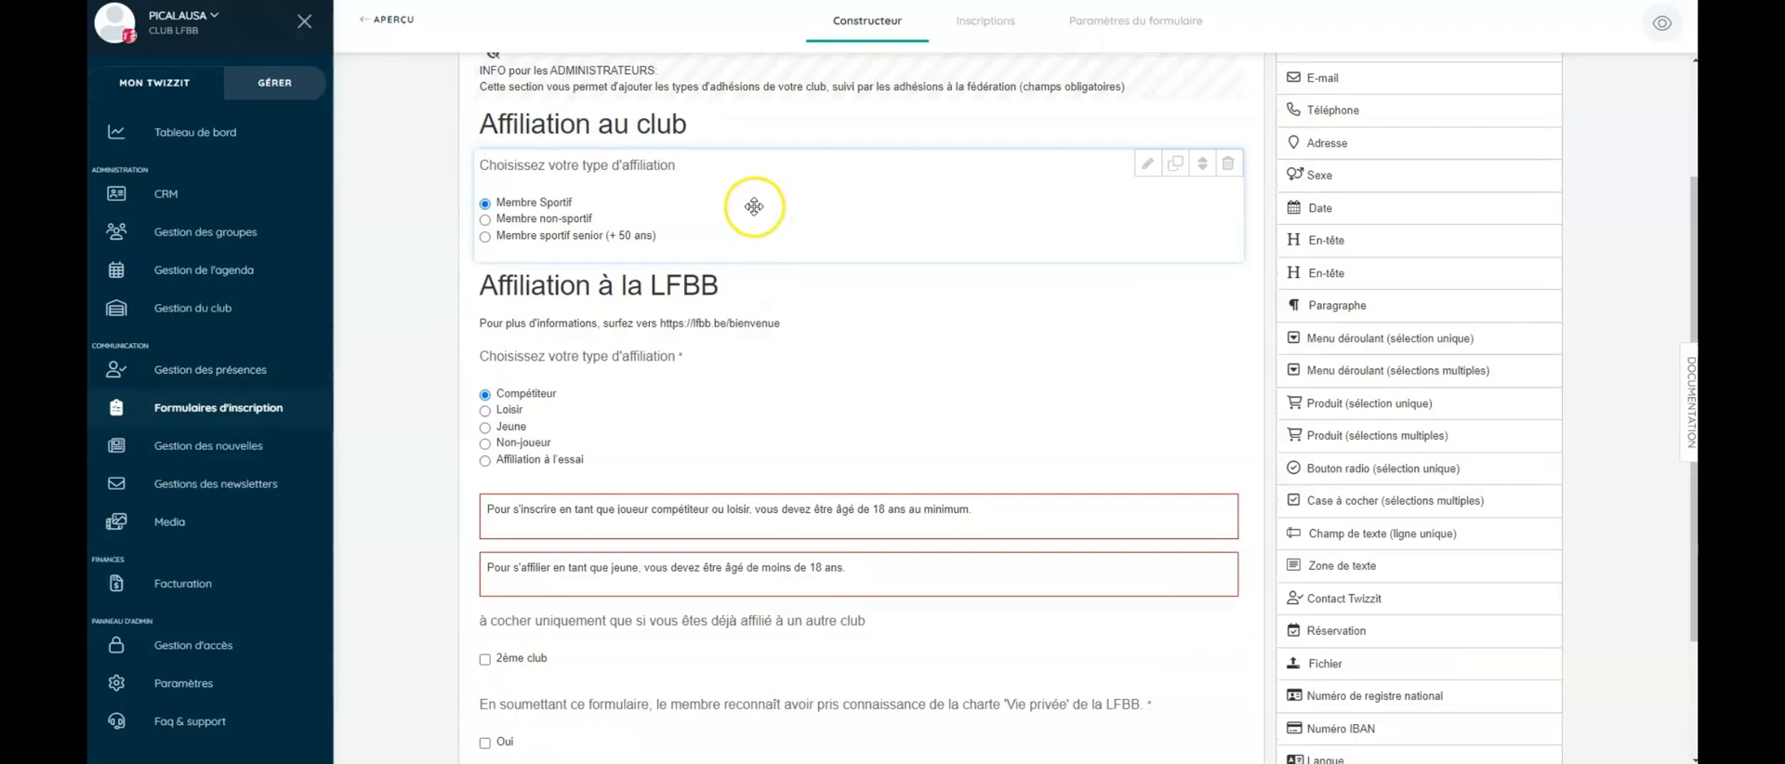
{"action": "left_click", "coordinate": [1145, 167]}
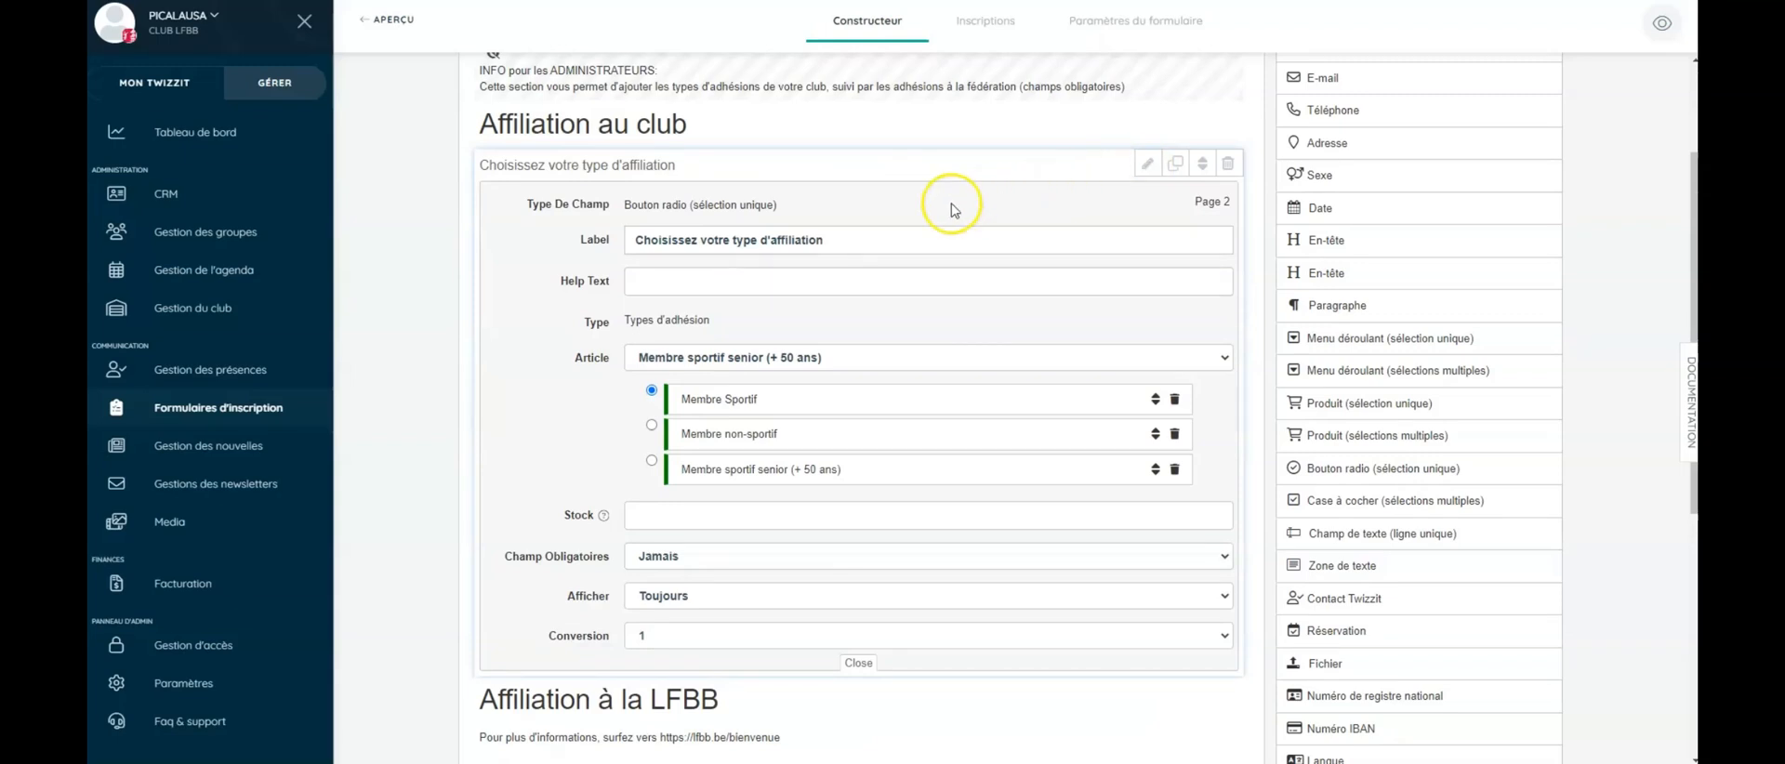
{"action": "left_click", "coordinate": [796, 398]}
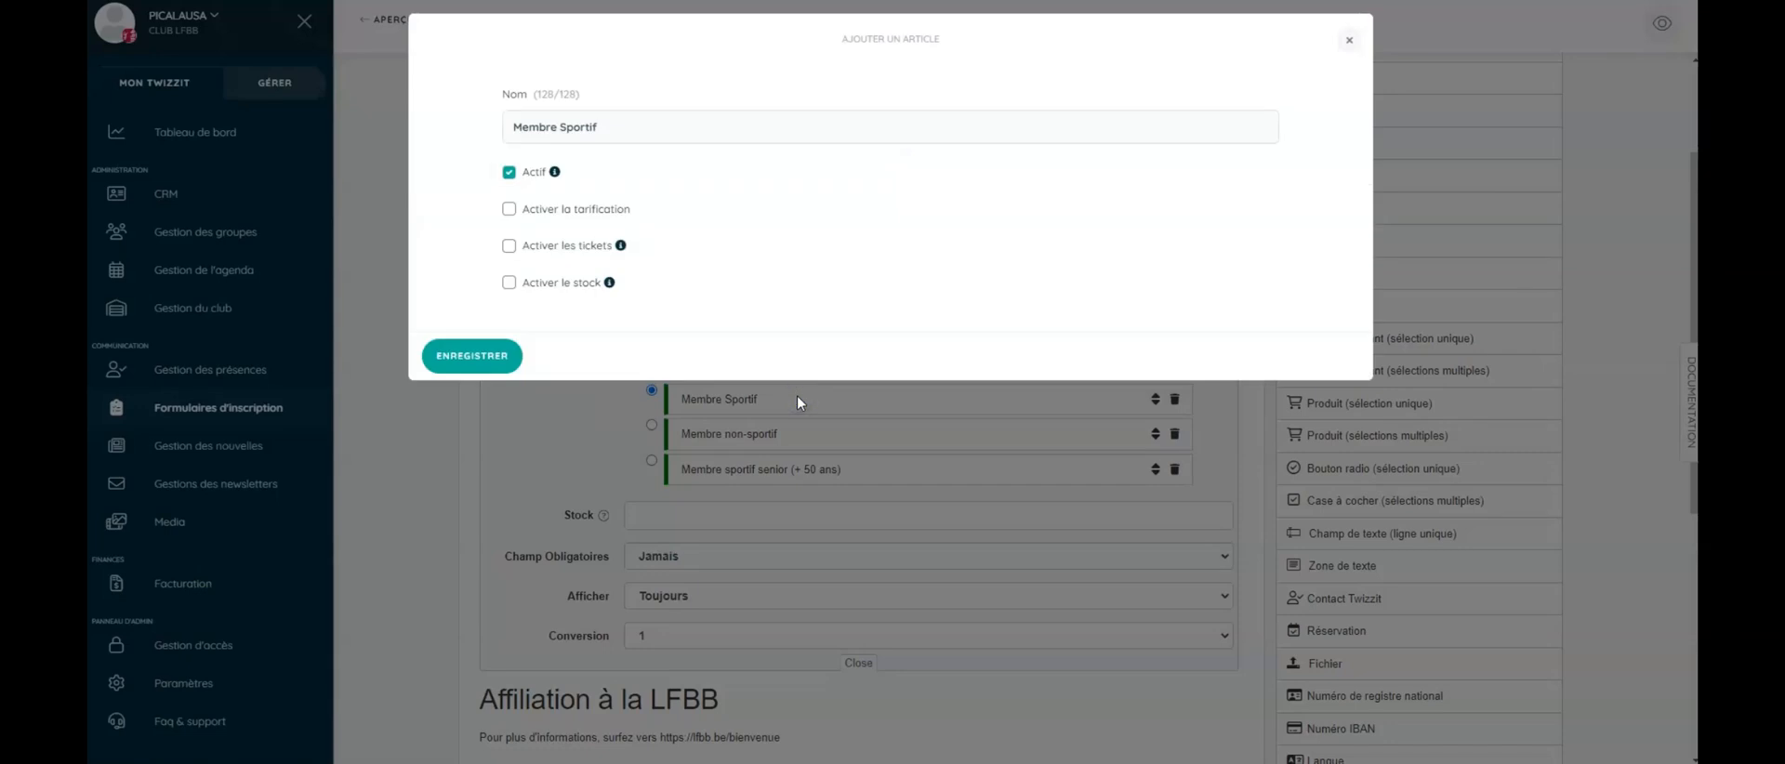
{"action": "left_click", "coordinate": [509, 210]}
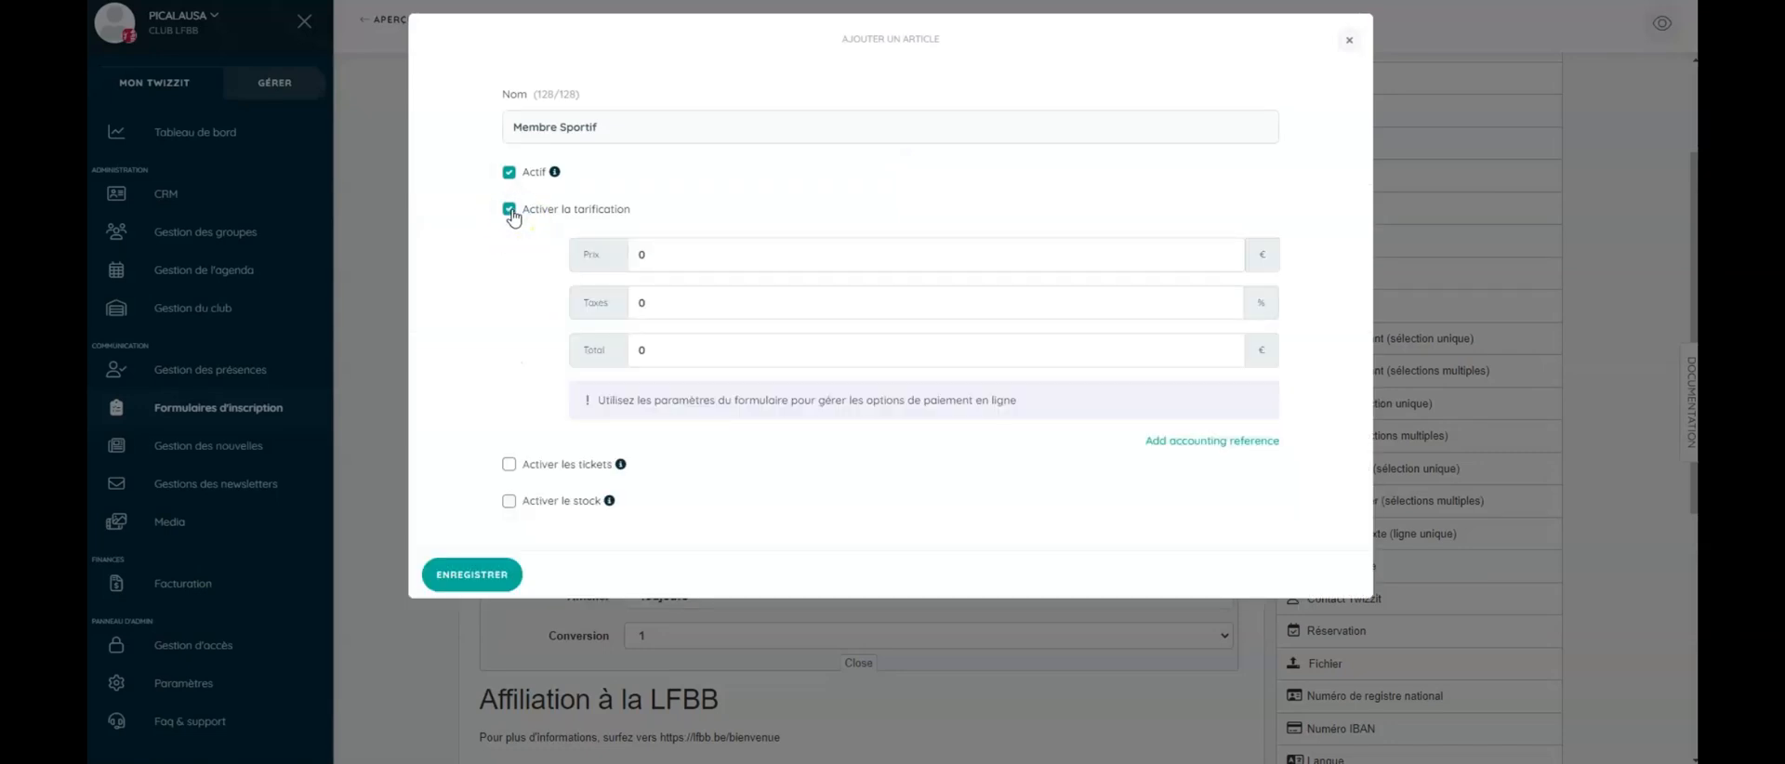
{"action": "left_click", "coordinate": [666, 256]}
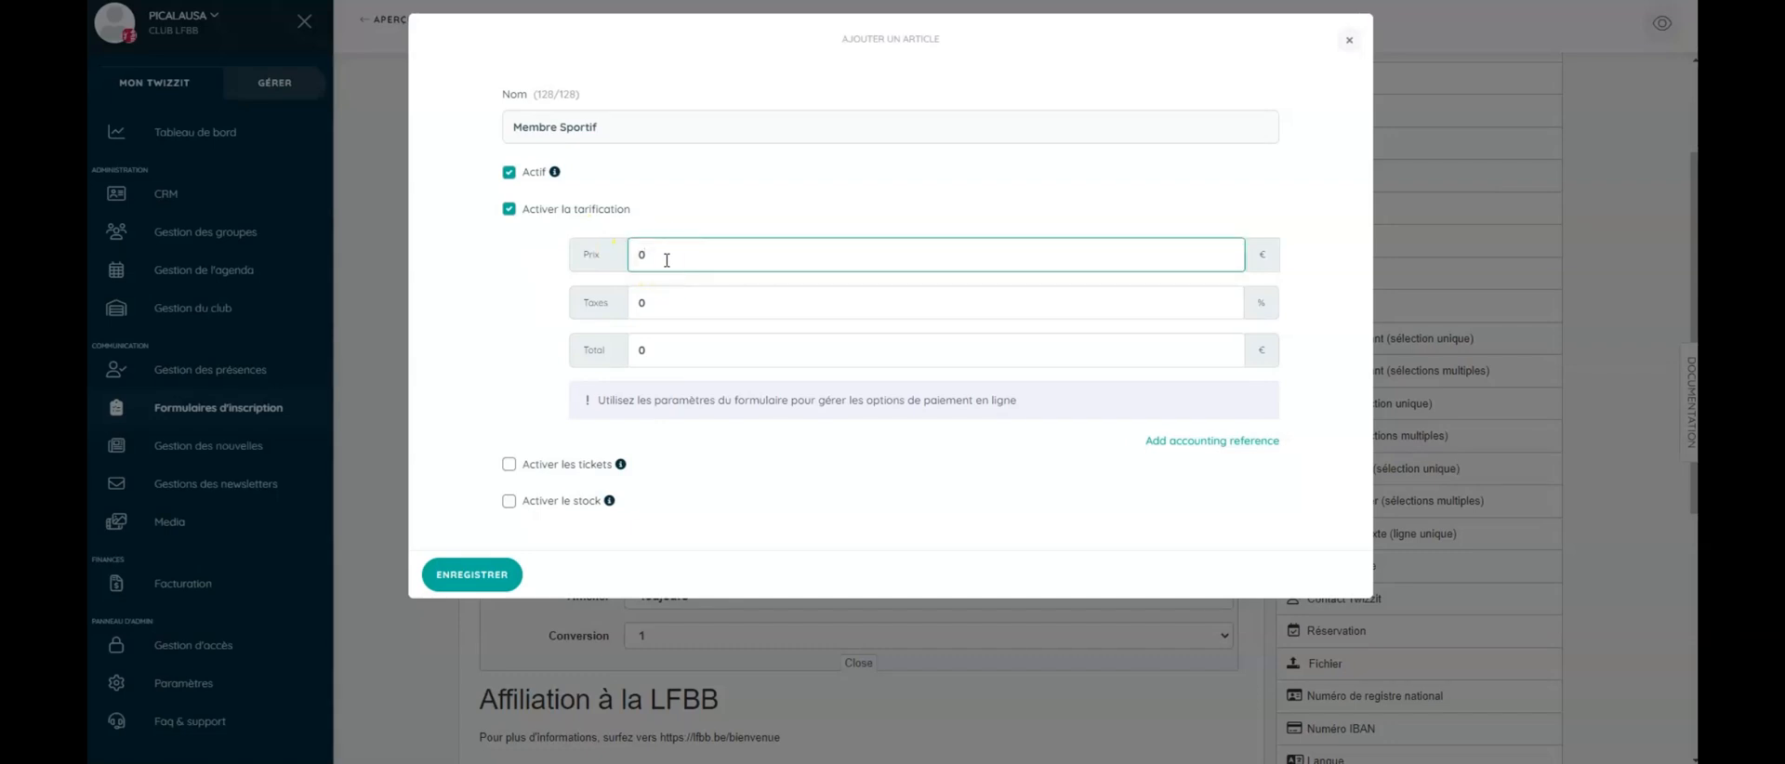
{"action": "key", "text": "BackSpace"}
{"action": "type", "text": "100"}
{"action": "left_click", "coordinate": [472, 574]}
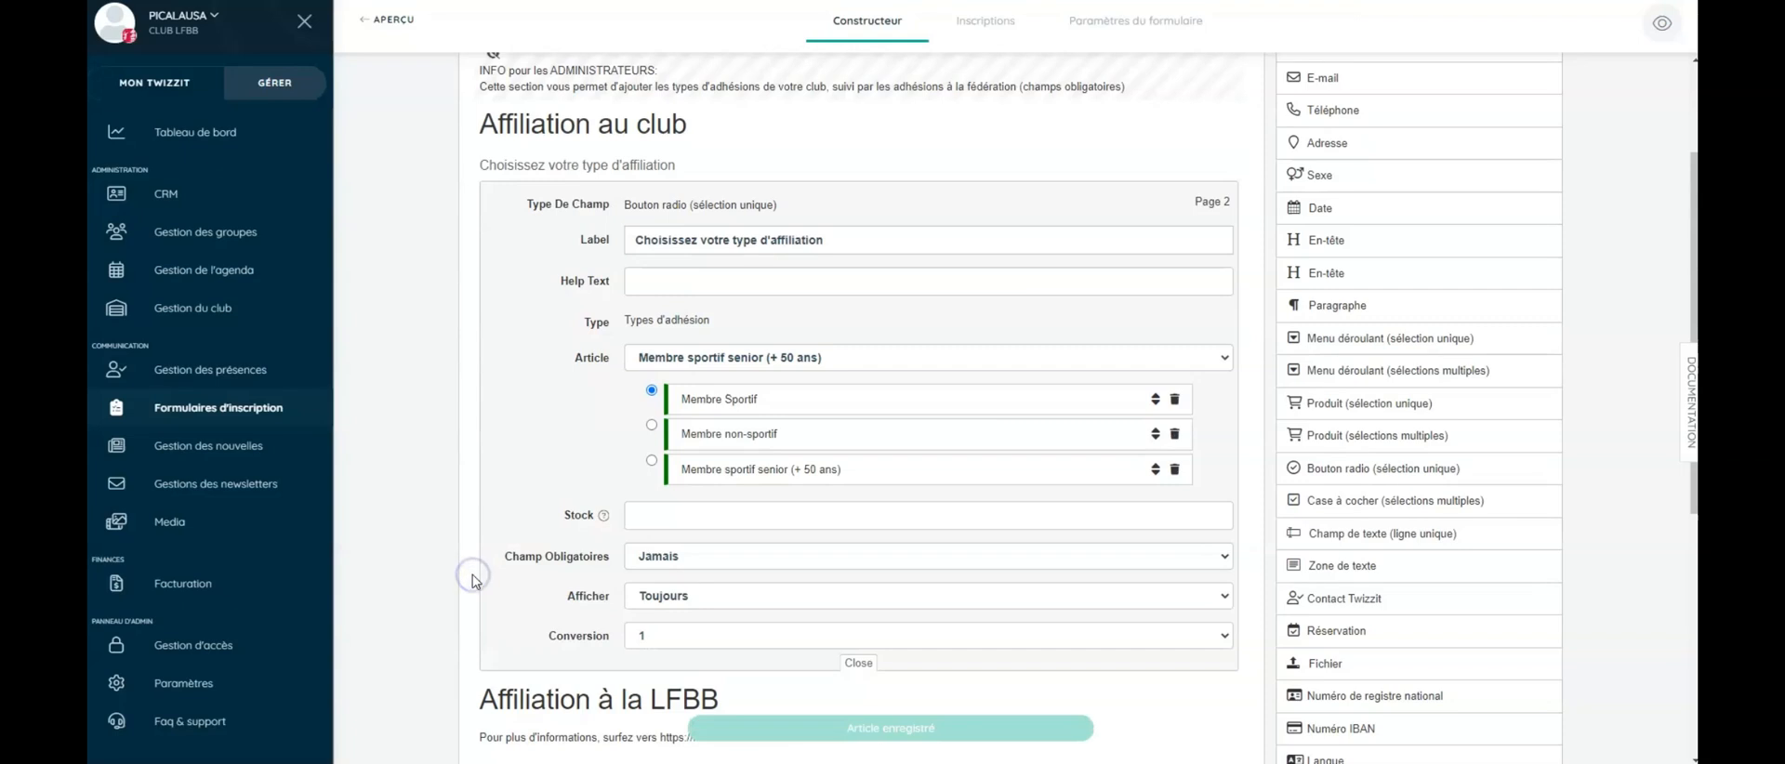
{"action": "left_click", "coordinate": [1148, 166]}
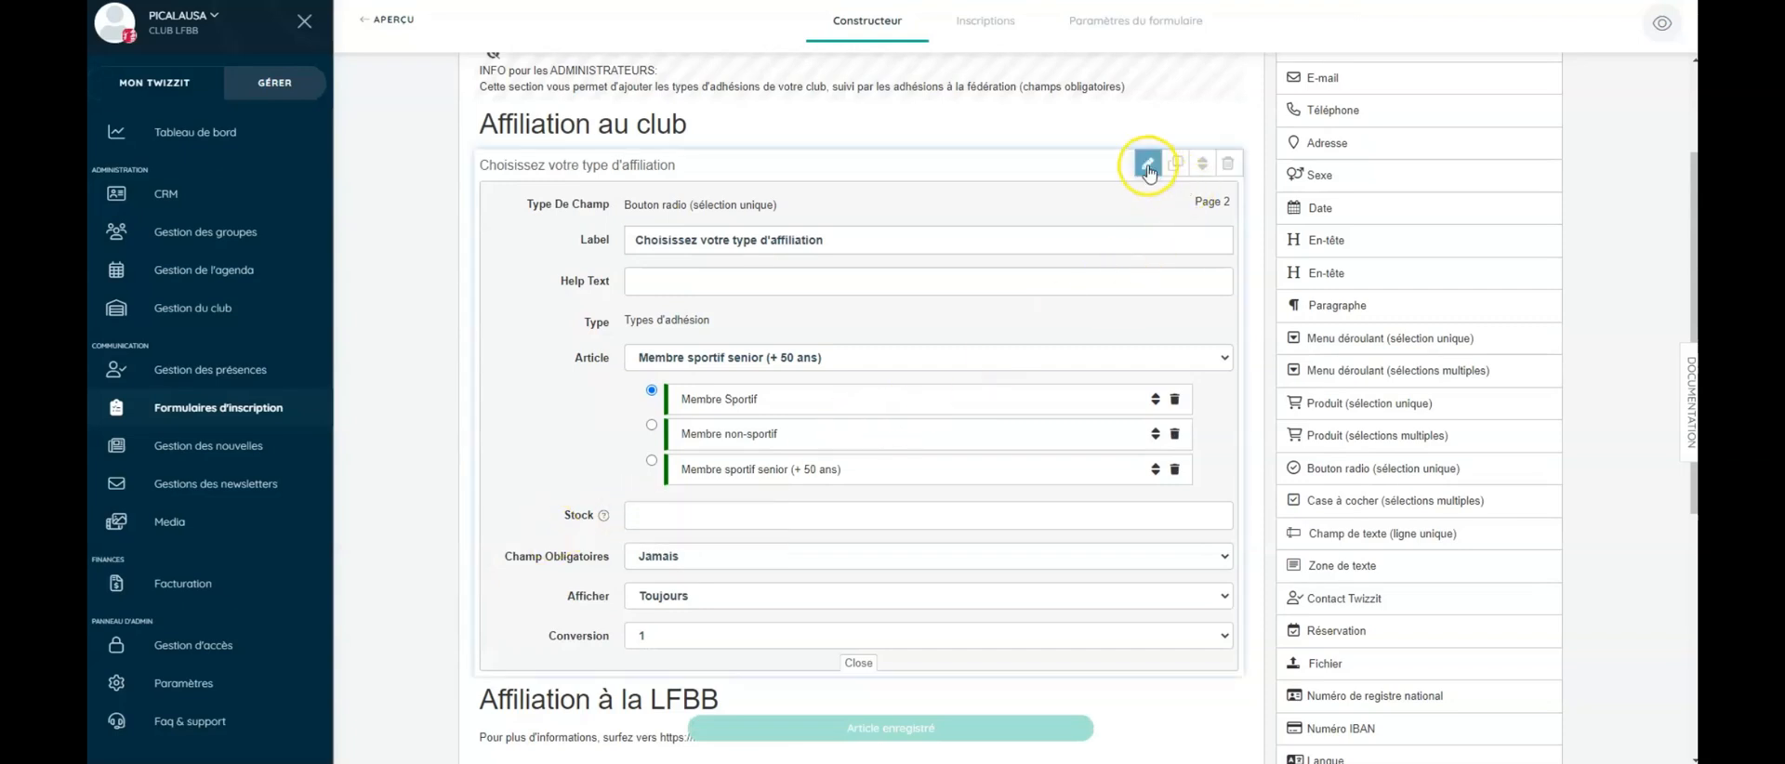
{"action": "left_click", "coordinate": [1148, 165]}
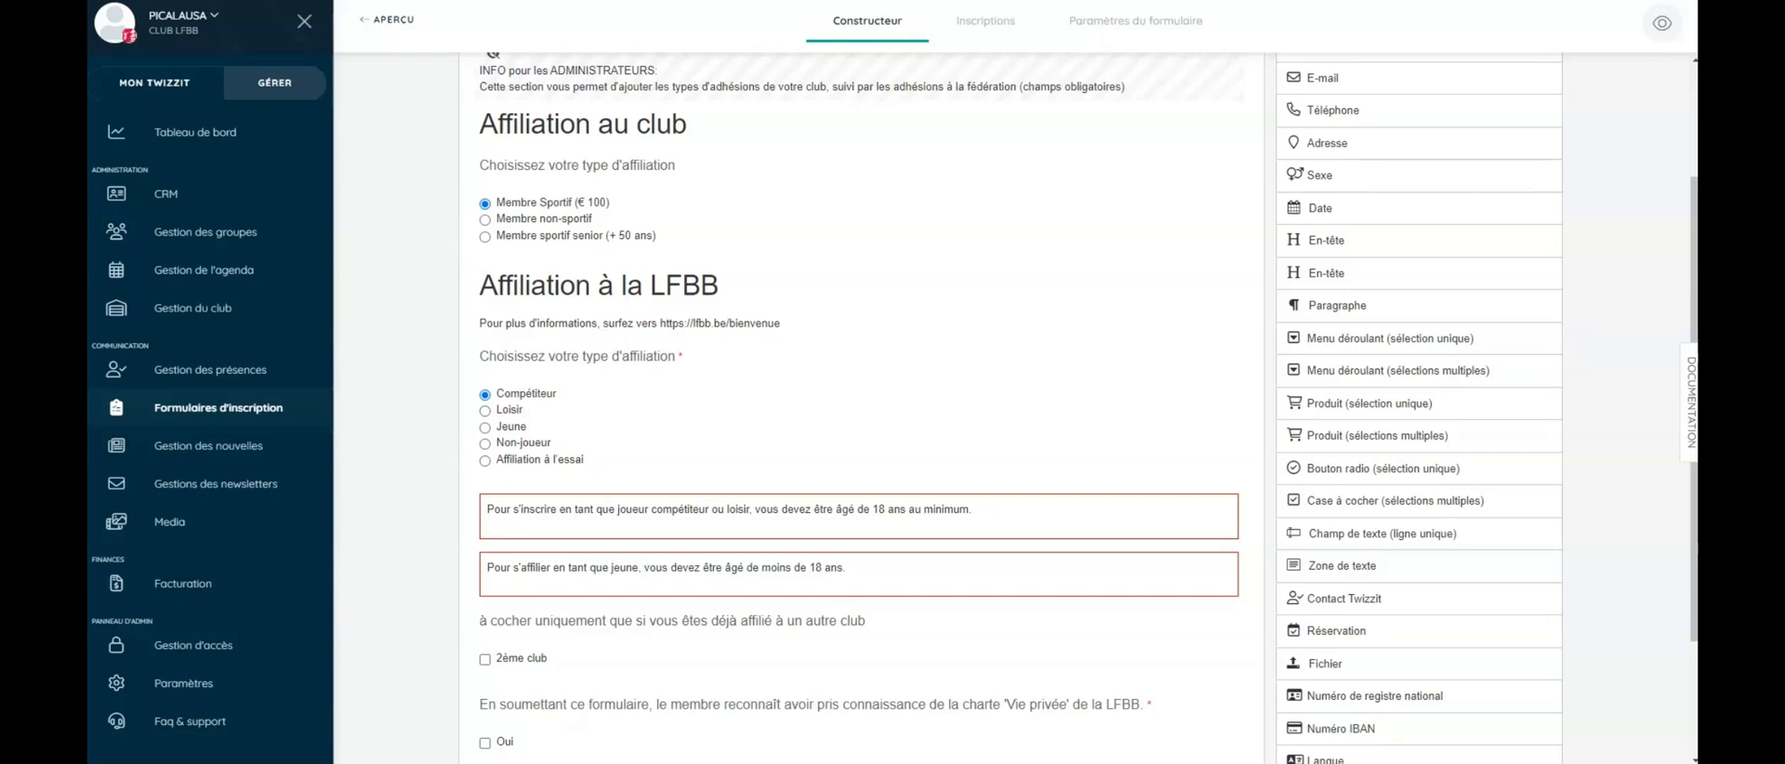
- Turn on pricing for the LFBB Compétiteur article and save a price of 39.75
{"action": "left_click", "coordinate": [706, 435]}
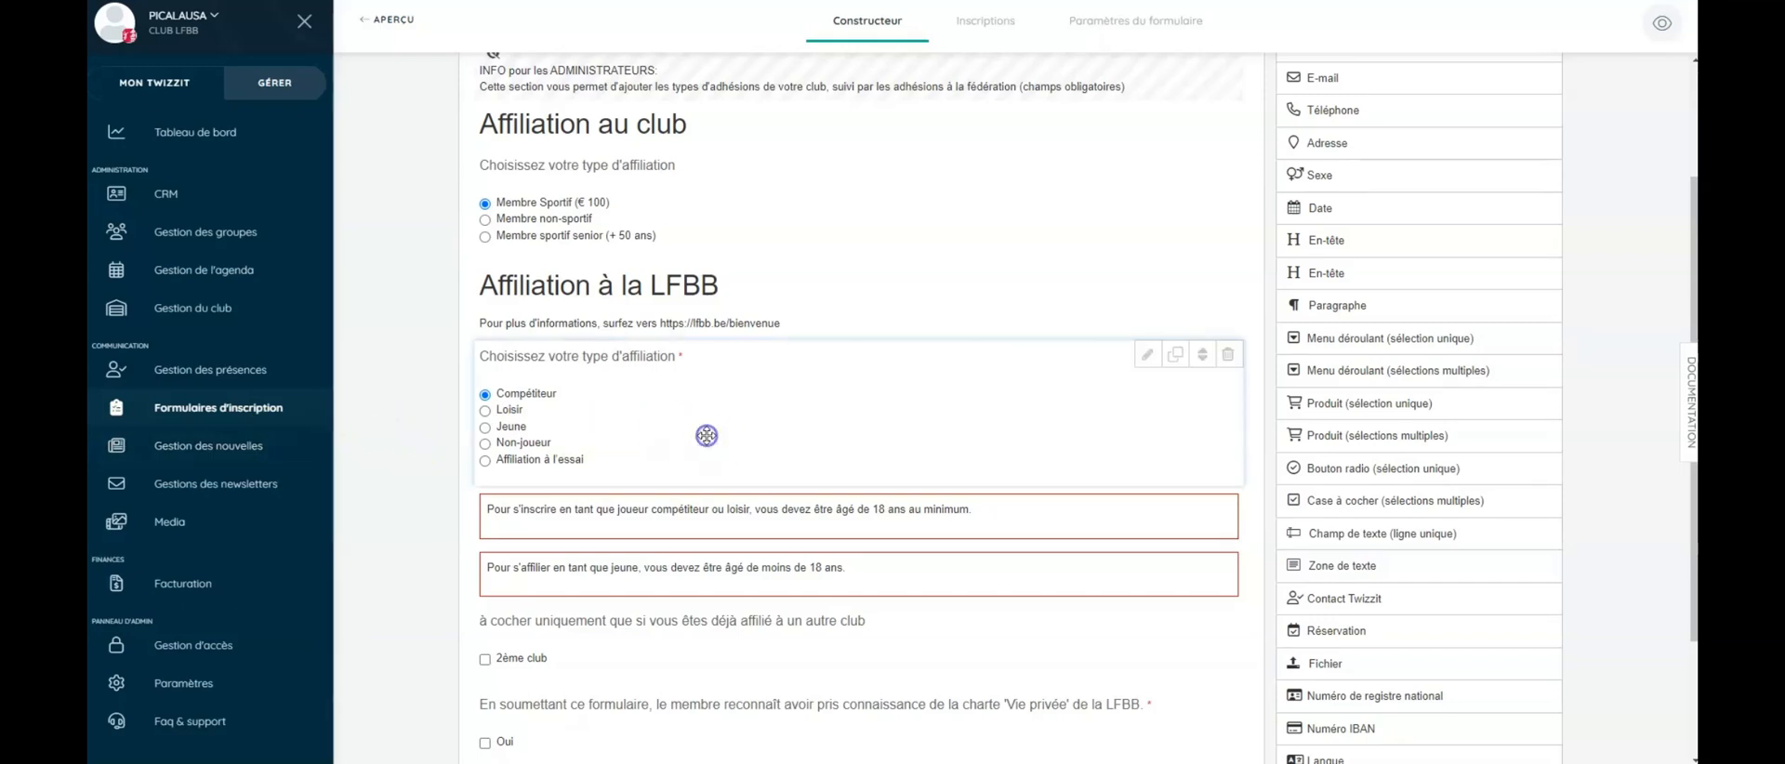
{"action": "left_click", "coordinate": [1149, 357]}
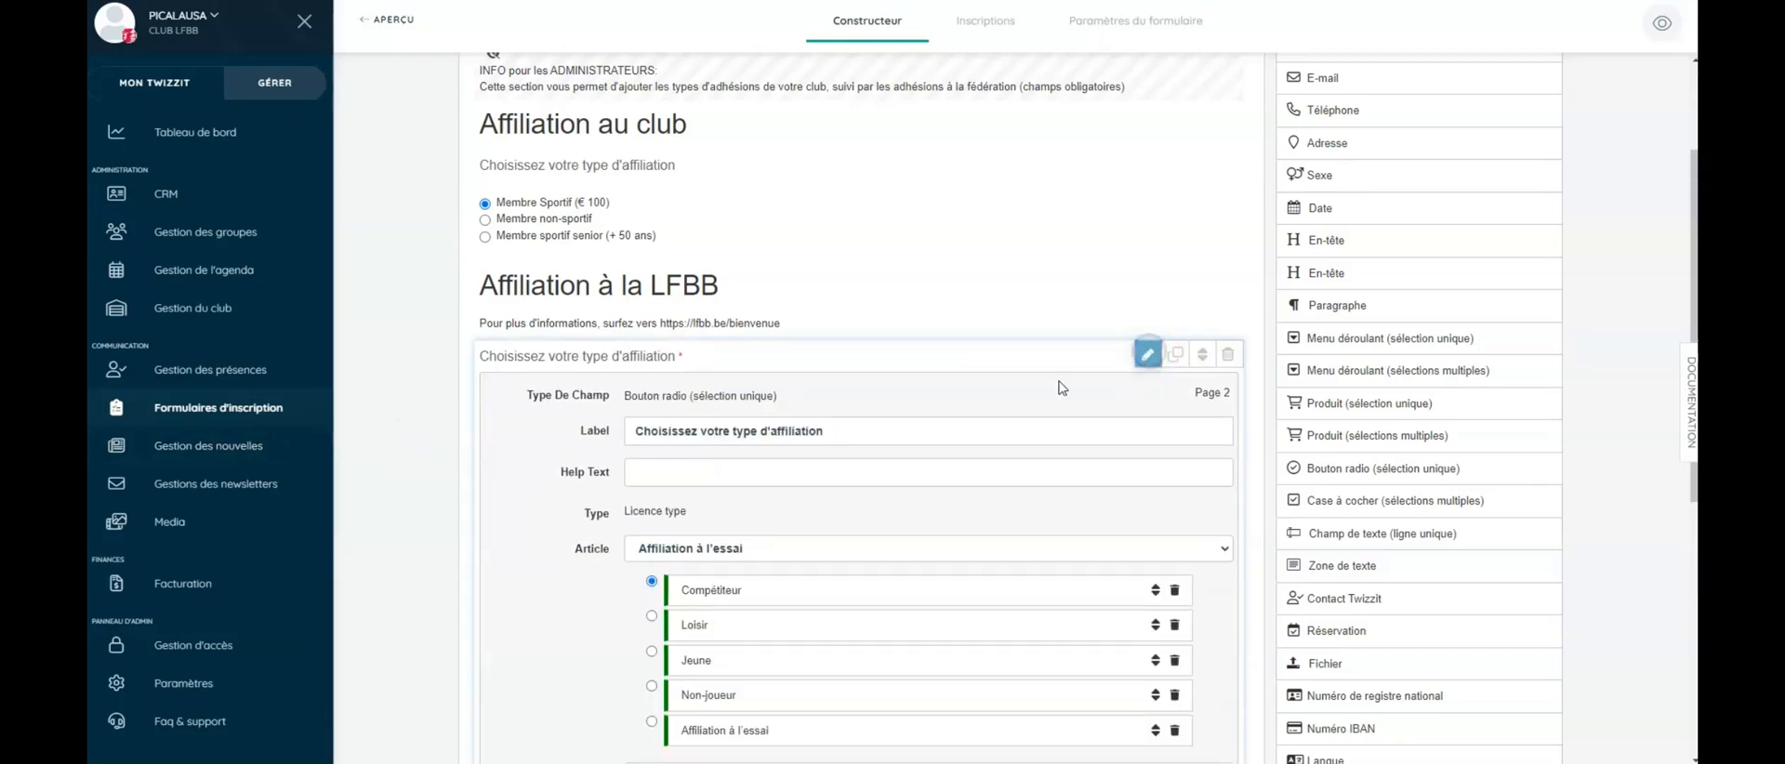
{"action": "scroll", "coordinate": [870, 380], "scroll_direction": "down", "scroll_amount": 2}
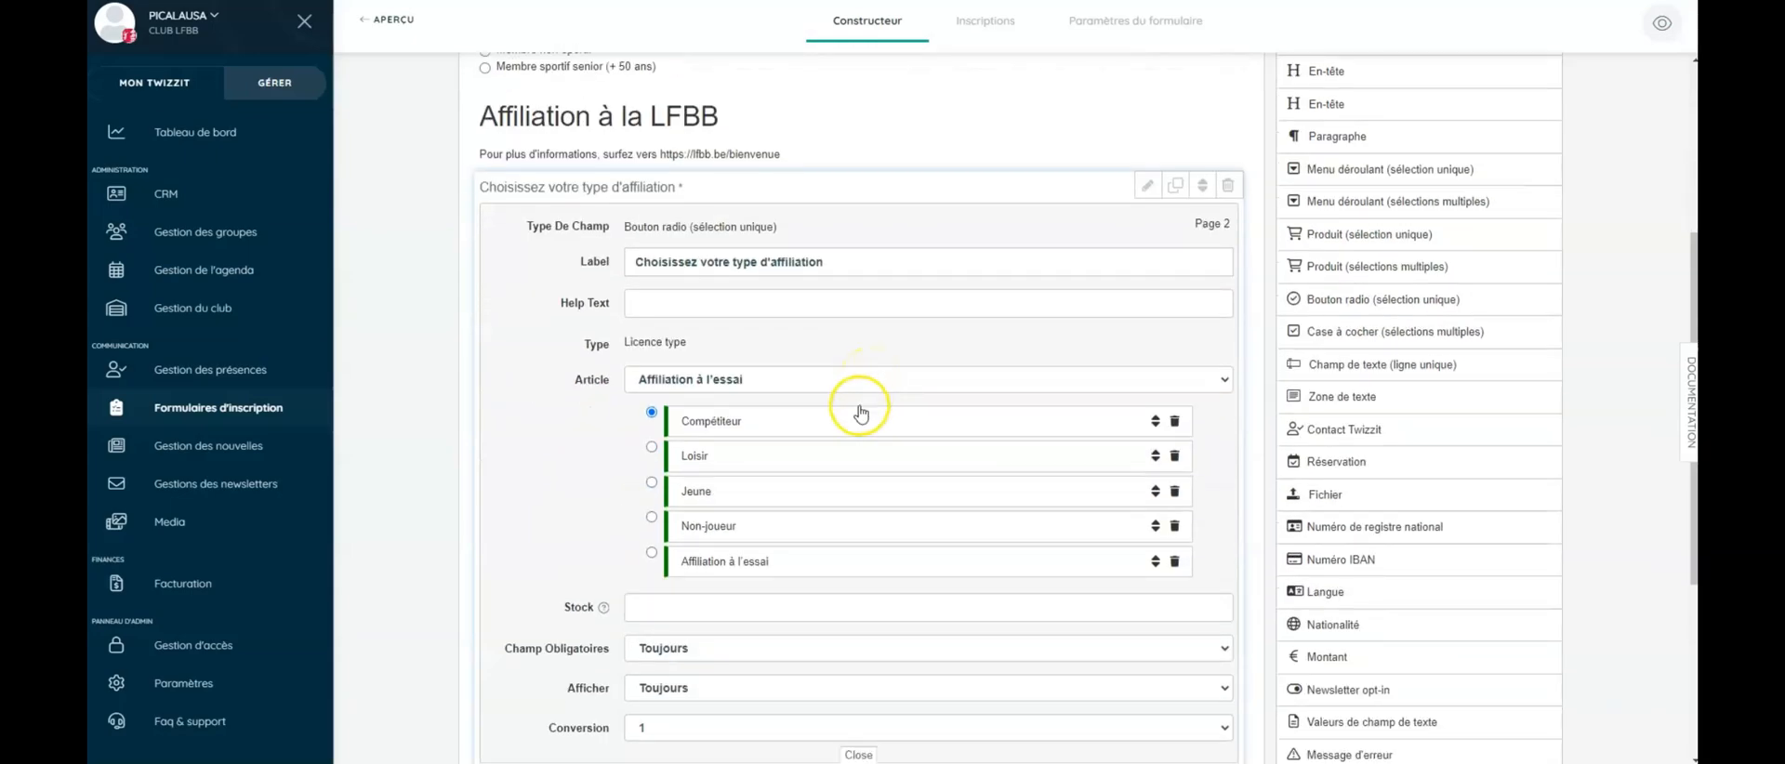
{"action": "left_click", "coordinate": [768, 420]}
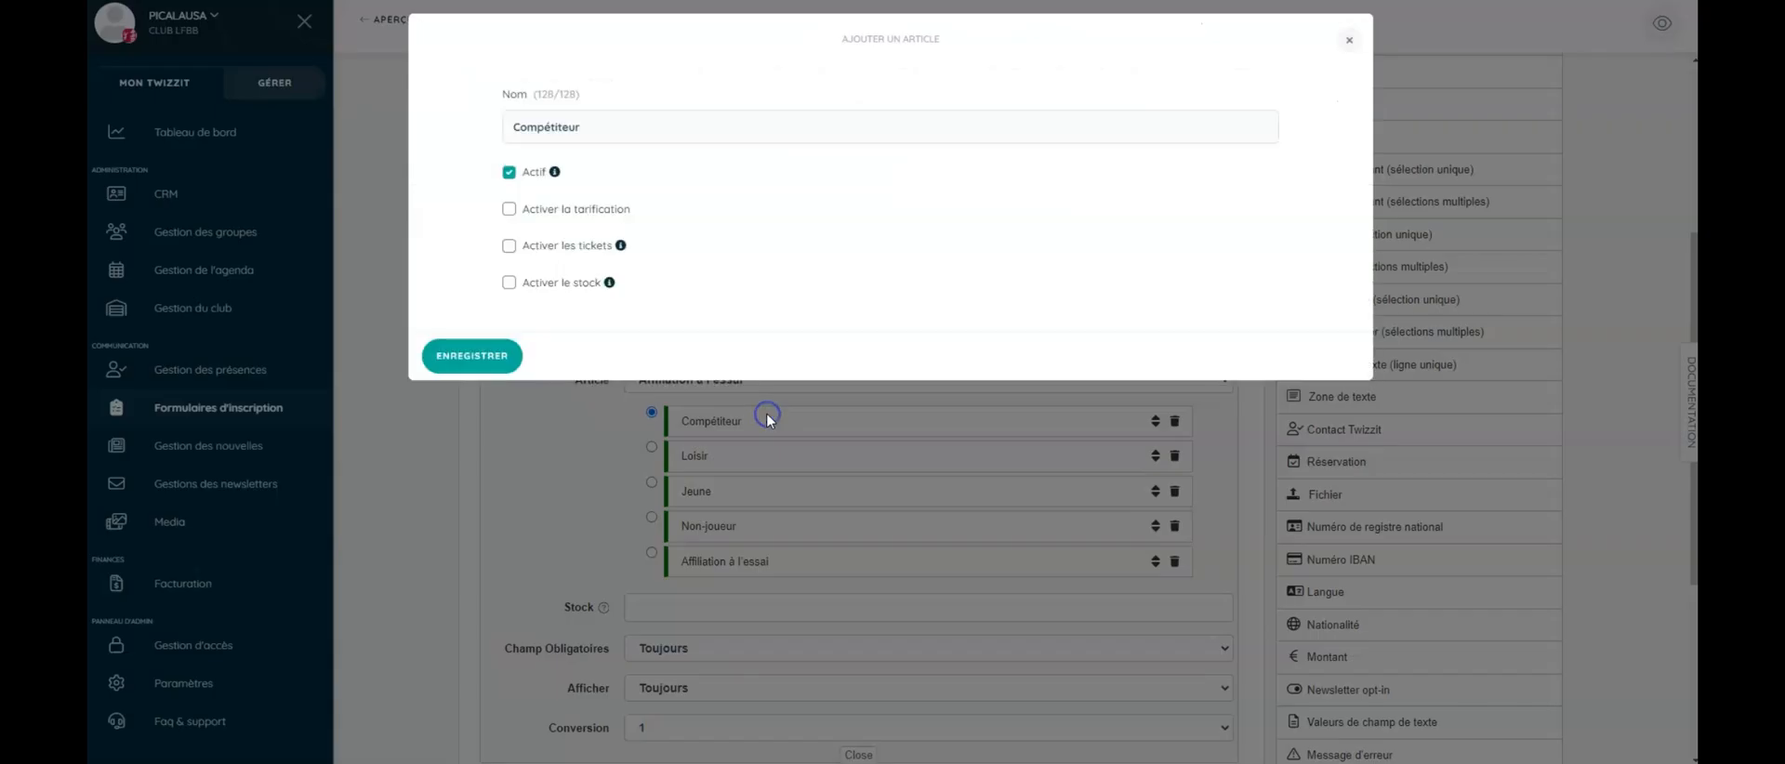
{"action": "left_click", "coordinate": [510, 209]}
{"action": "left_click", "coordinate": [646, 260]}
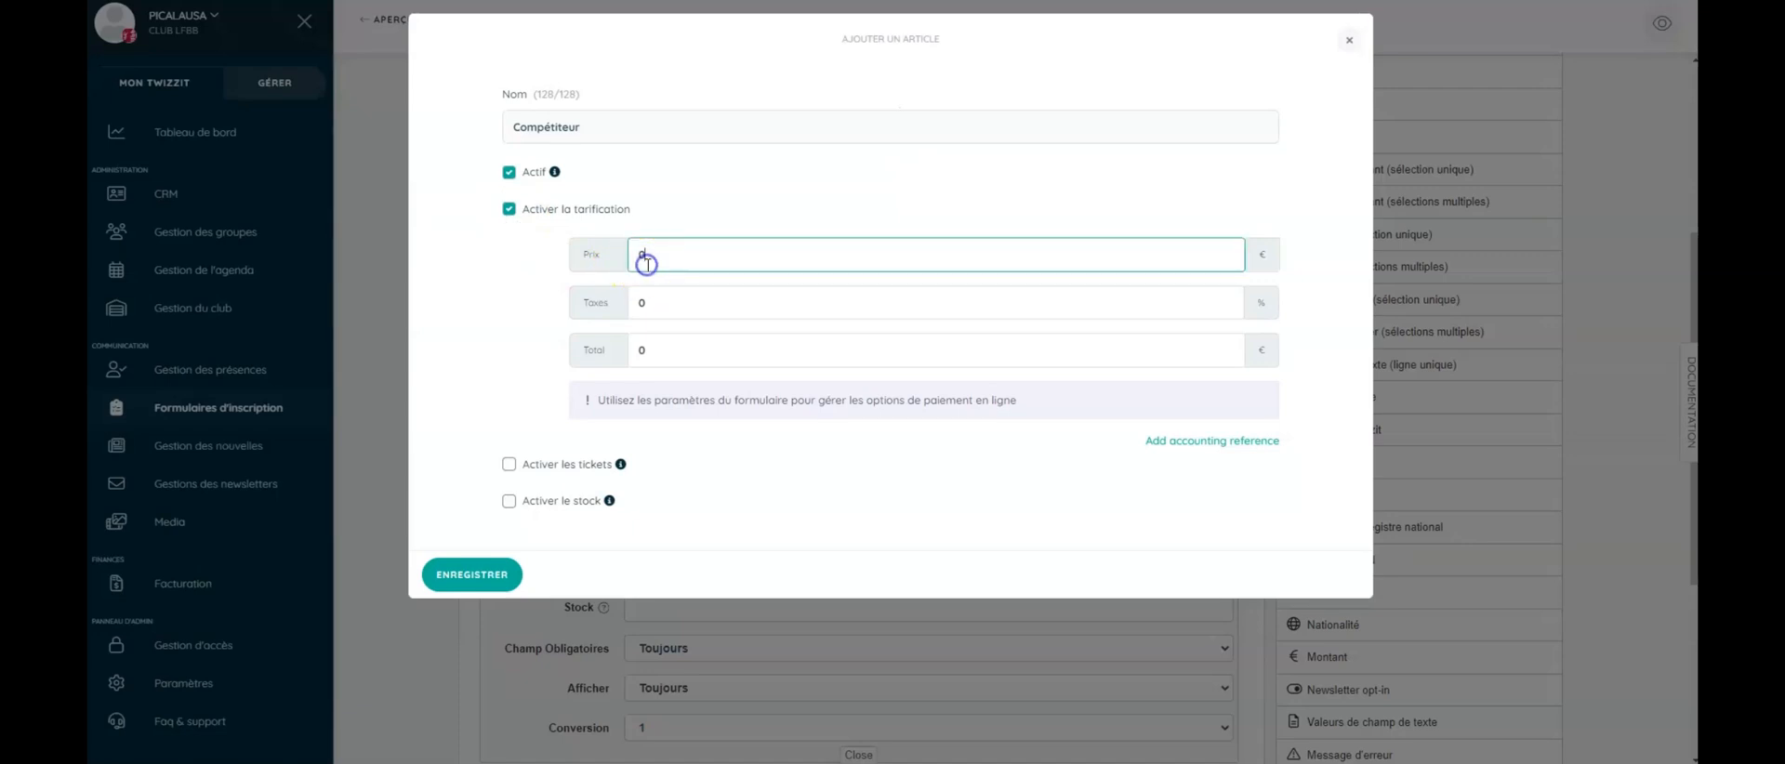
{"action": "type", "text": "39.75"}
{"action": "left_click", "coordinate": [461, 578]}
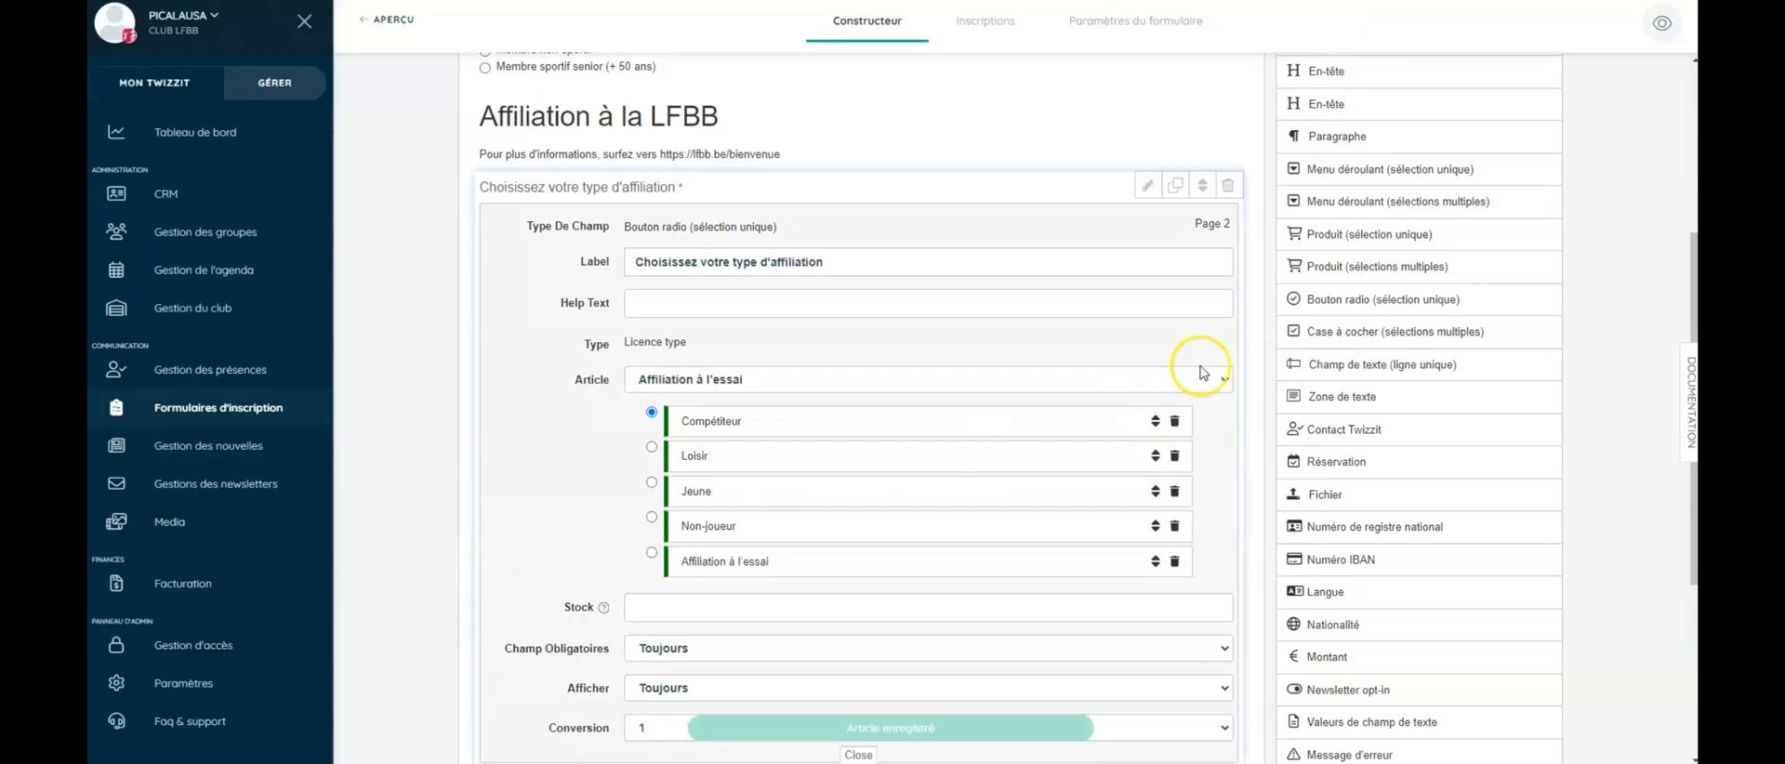
{"action": "left_click", "coordinate": [1149, 189]}
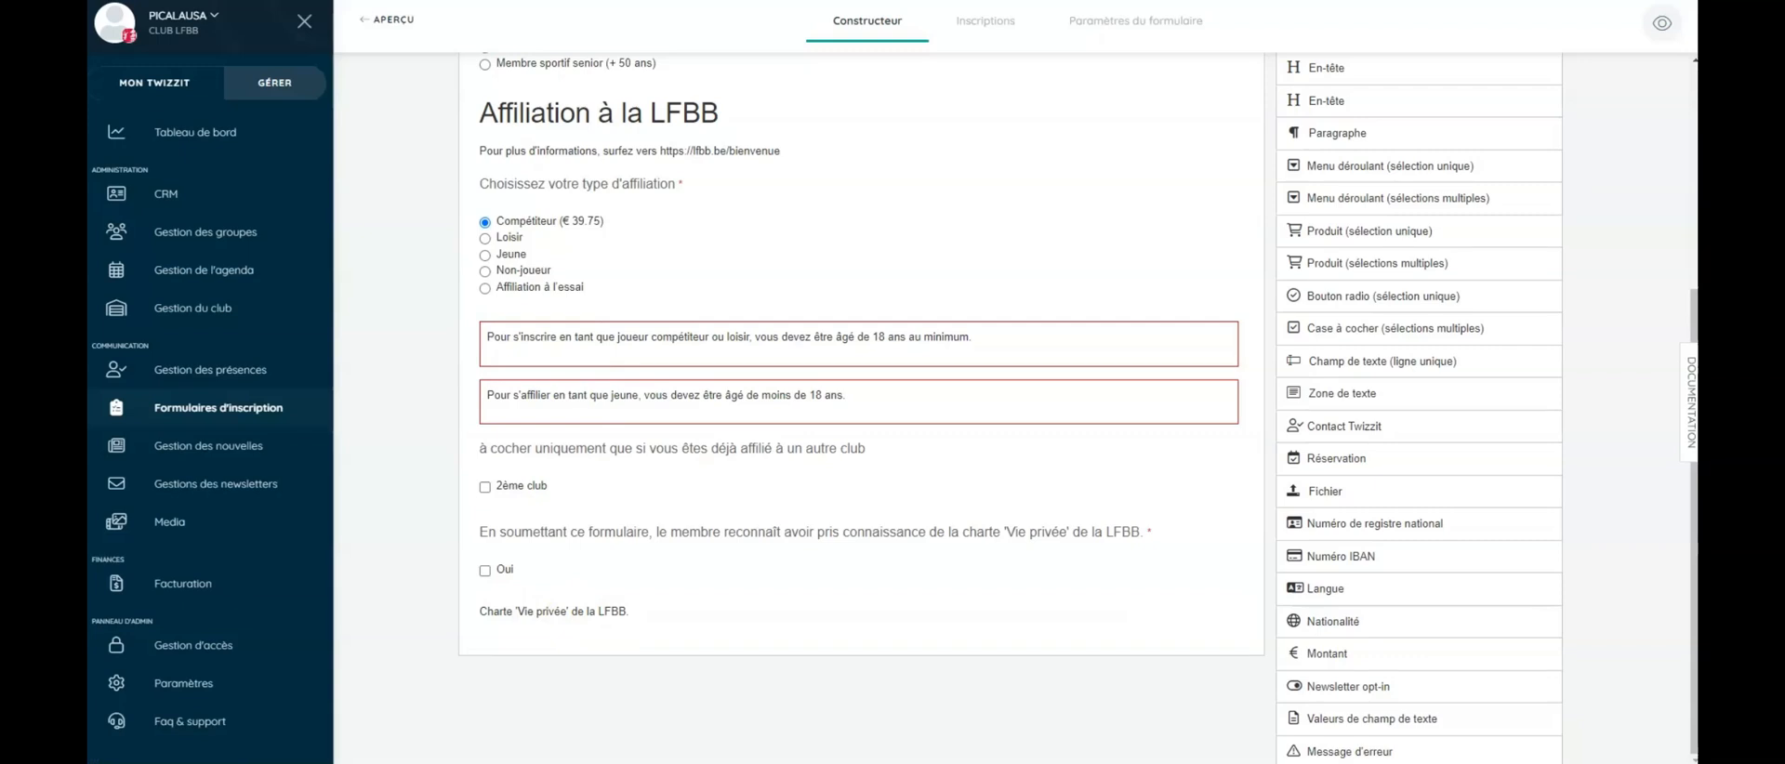
{"action": "scroll", "coordinate": [805, 558], "scroll_direction": "up", "scroll_amount": 4}
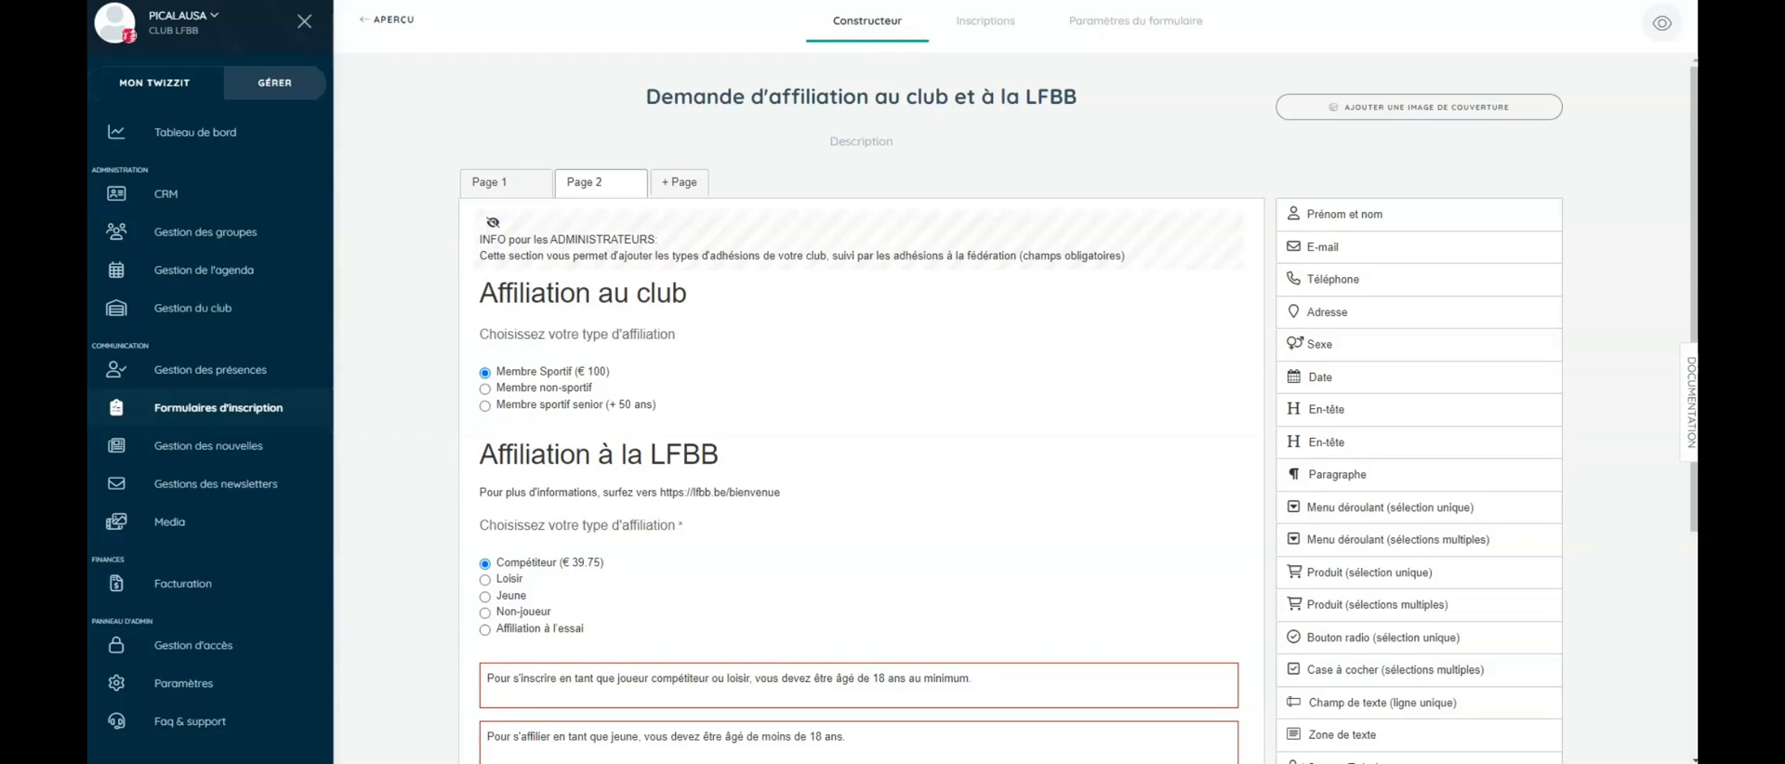
{"action": "left_click", "coordinate": [1145, 28]}
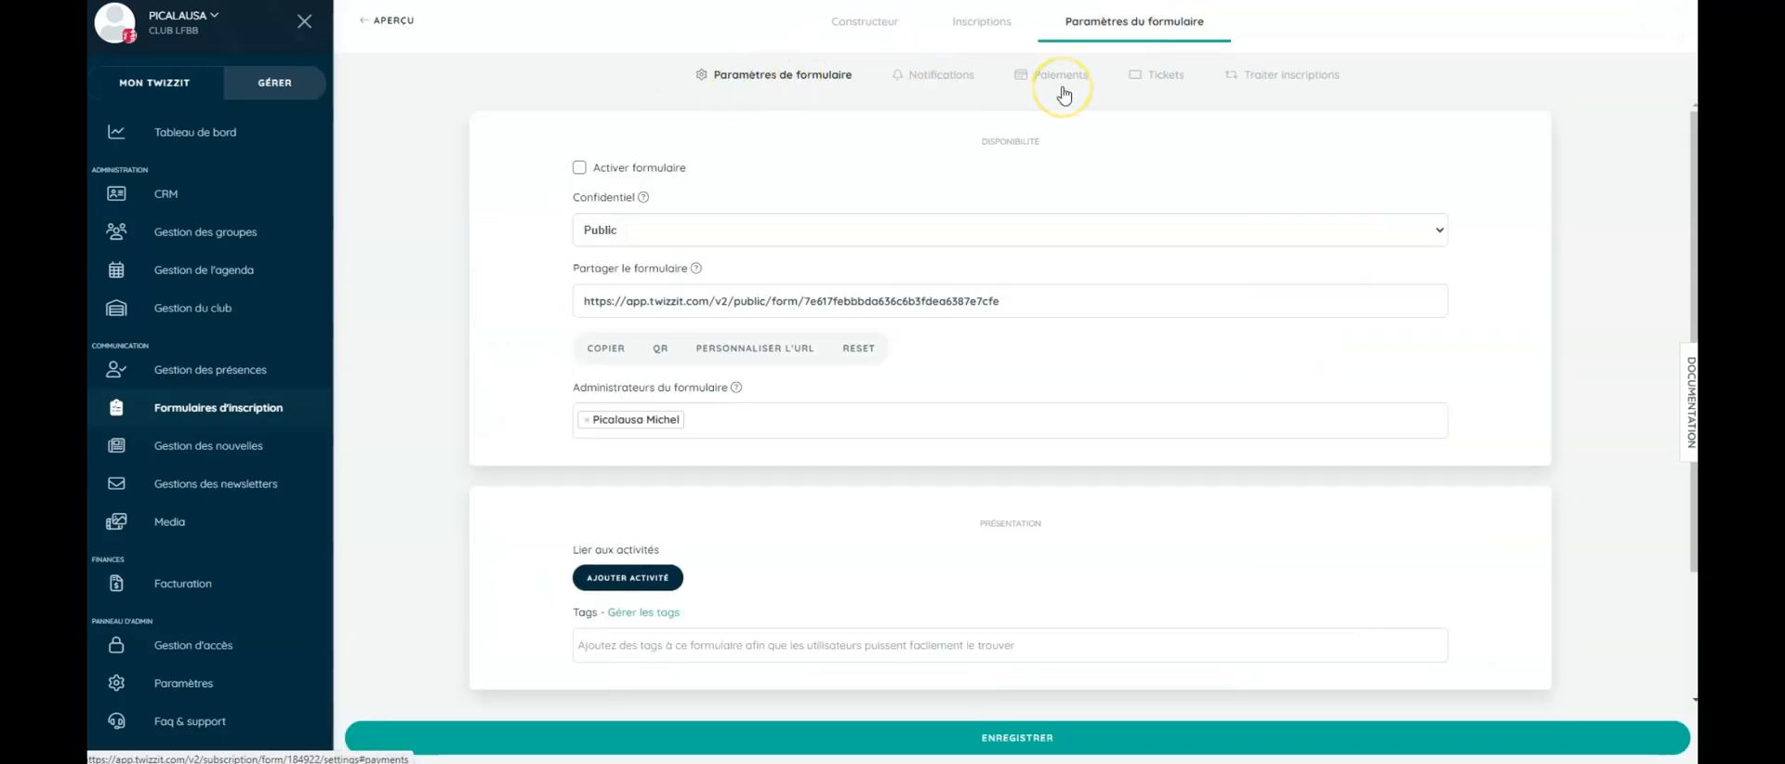
- Enable Créer / lier pour contact with new-contact creation, entry linking, and personal-data and first e-mail updates
{"action": "left_click", "coordinate": [1271, 88]}
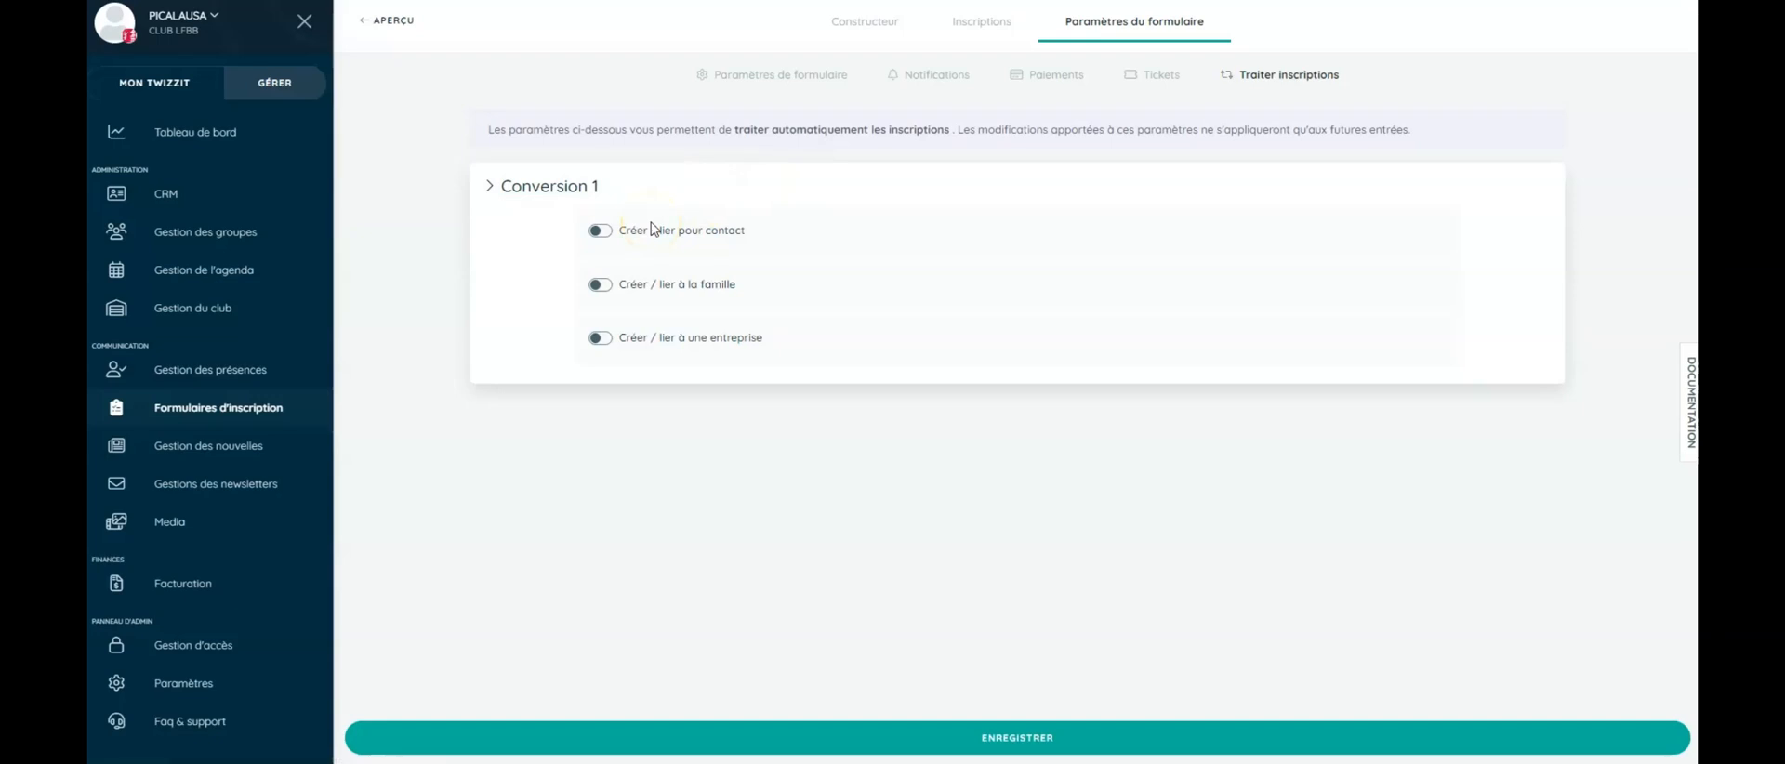
{"action": "left_click", "coordinate": [690, 287]}
{"action": "left_click", "coordinate": [600, 231]}
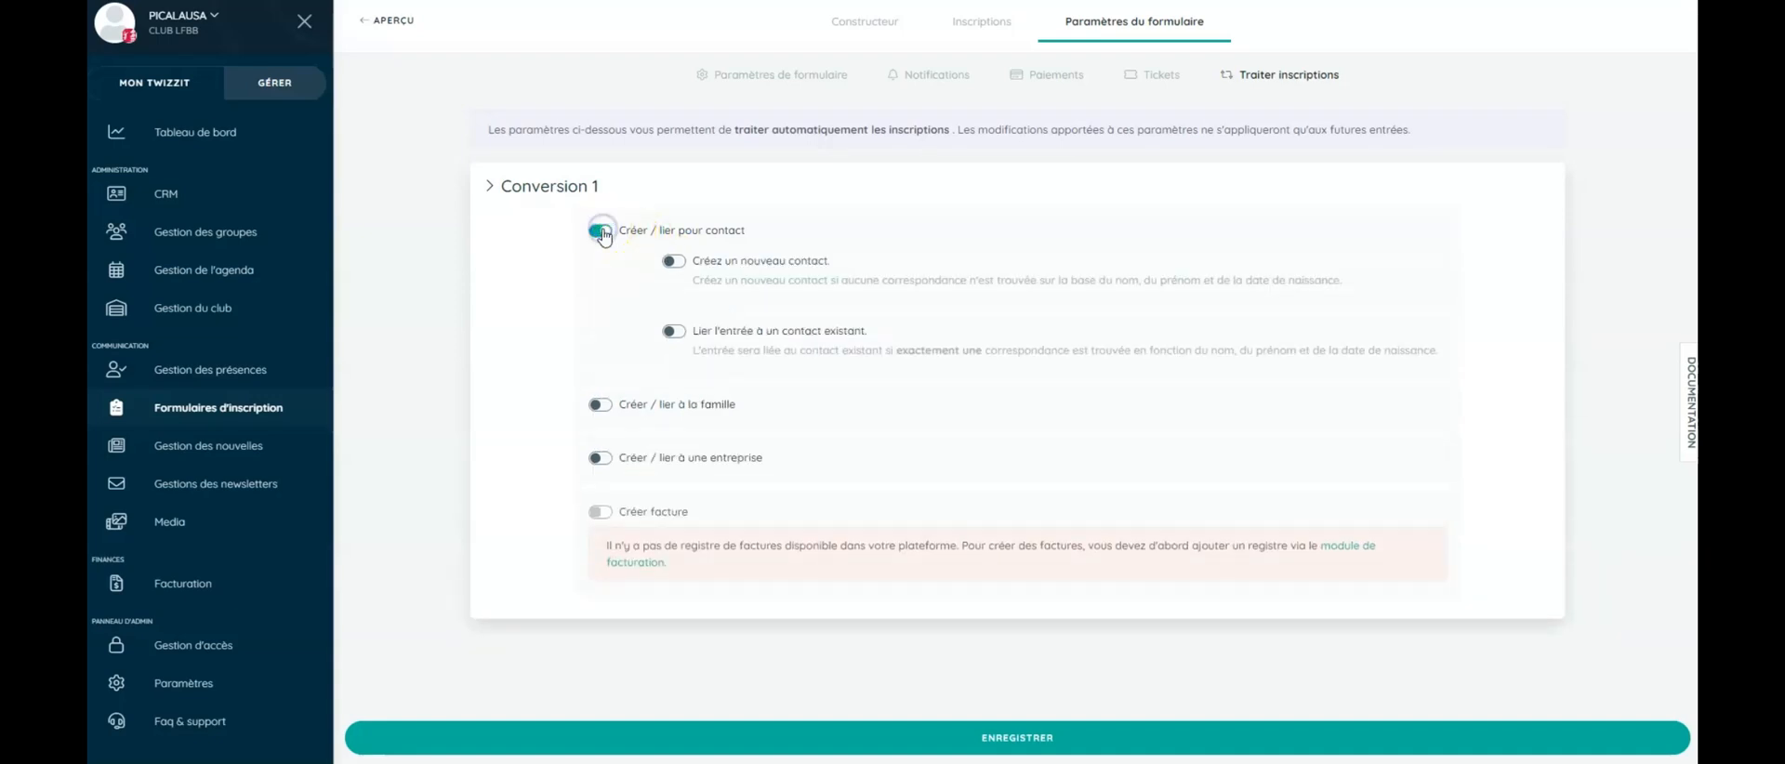
{"action": "left_click", "coordinate": [677, 264]}
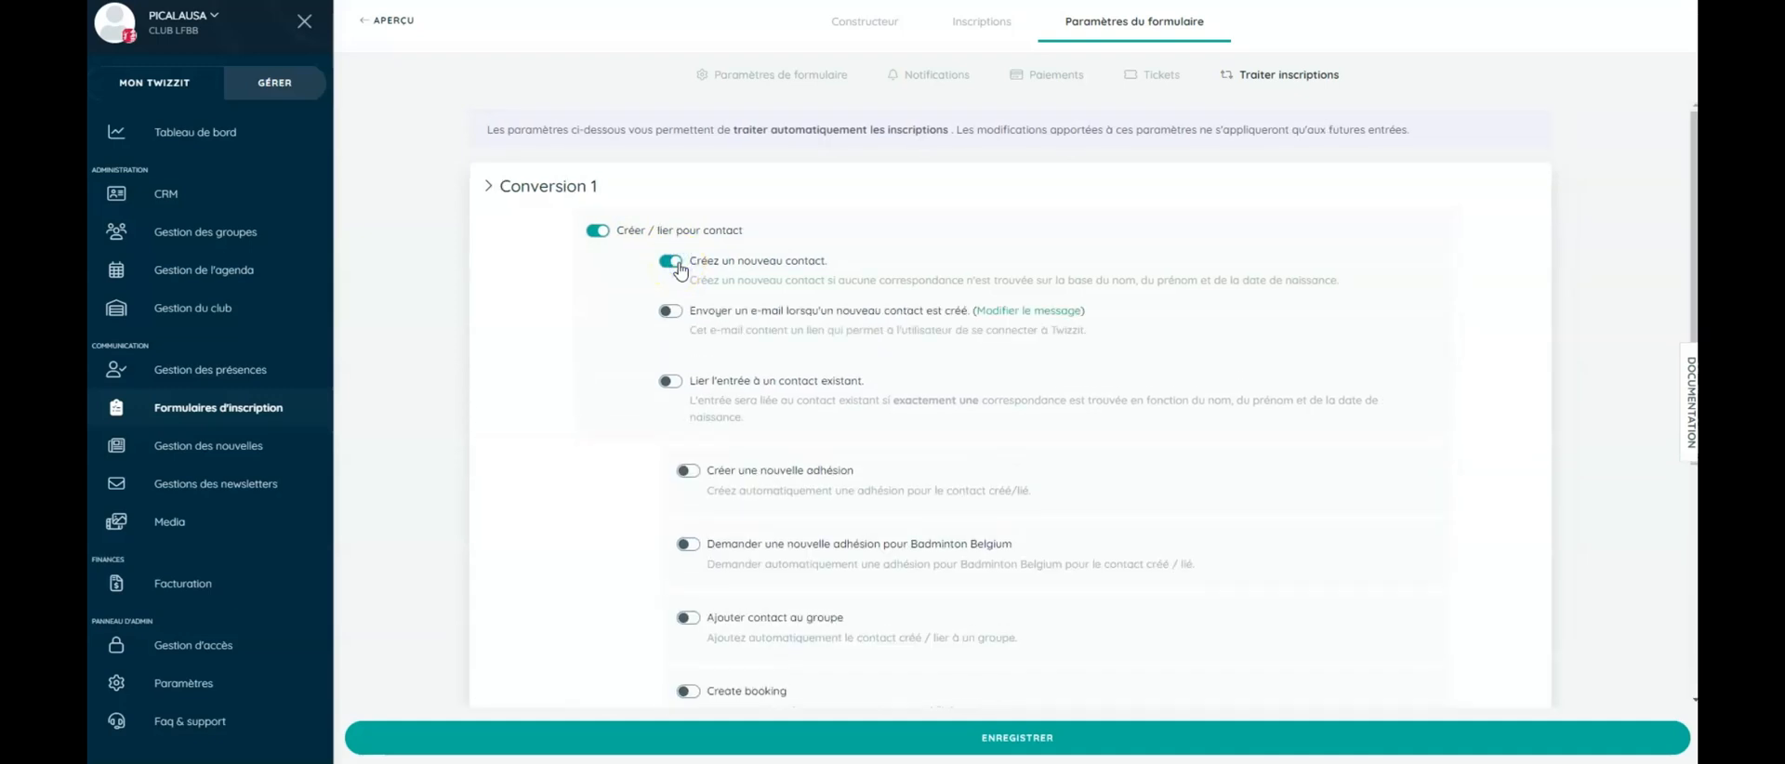
{"action": "left_click", "coordinate": [671, 382]}
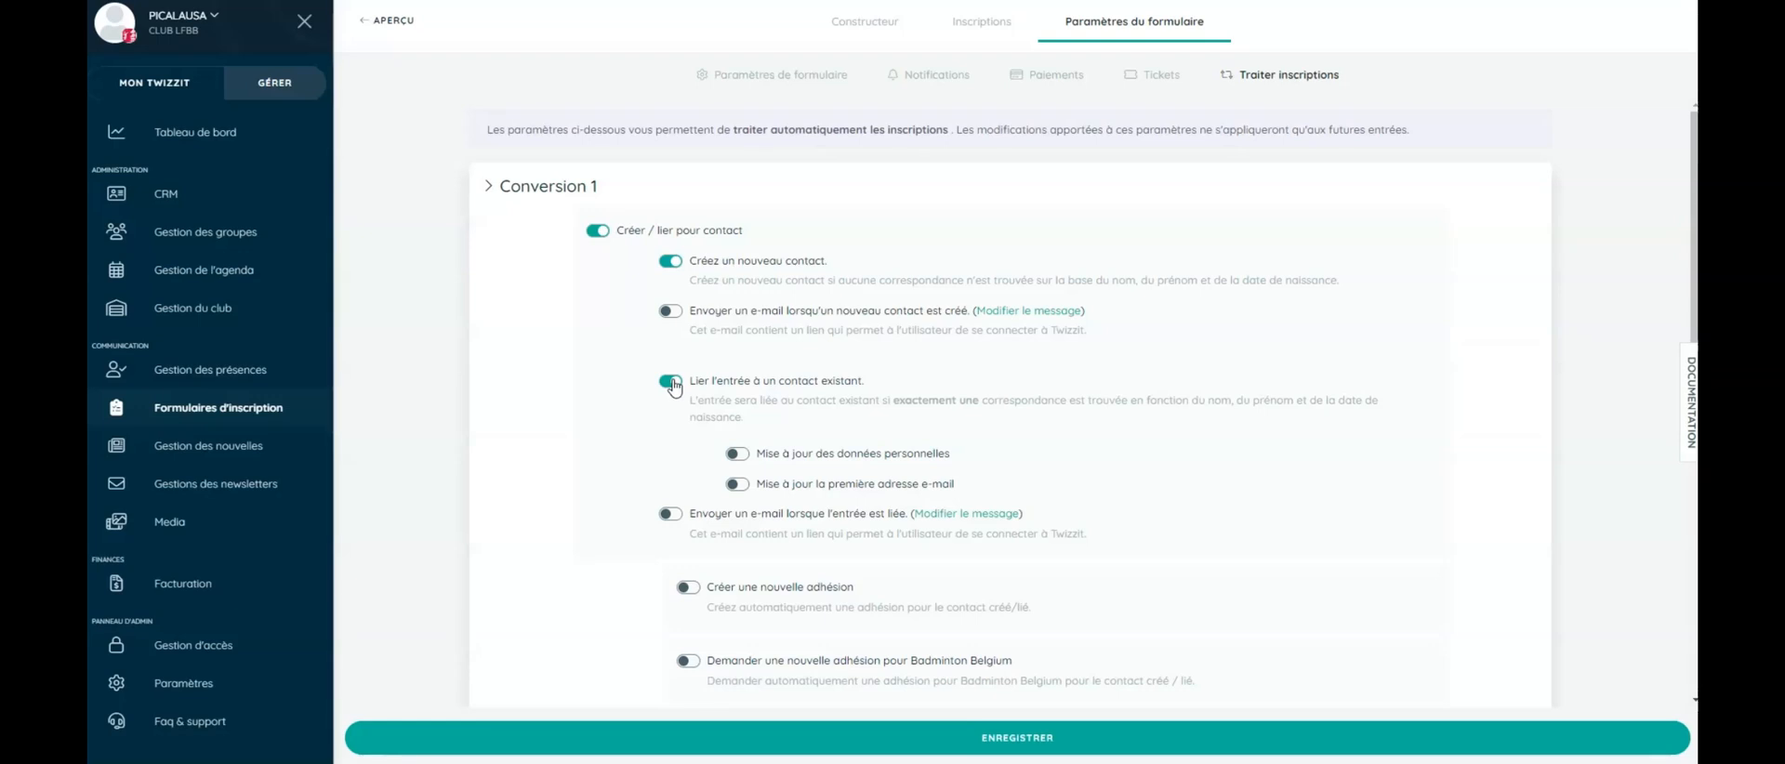
{"action": "left_click", "coordinate": [737, 454]}
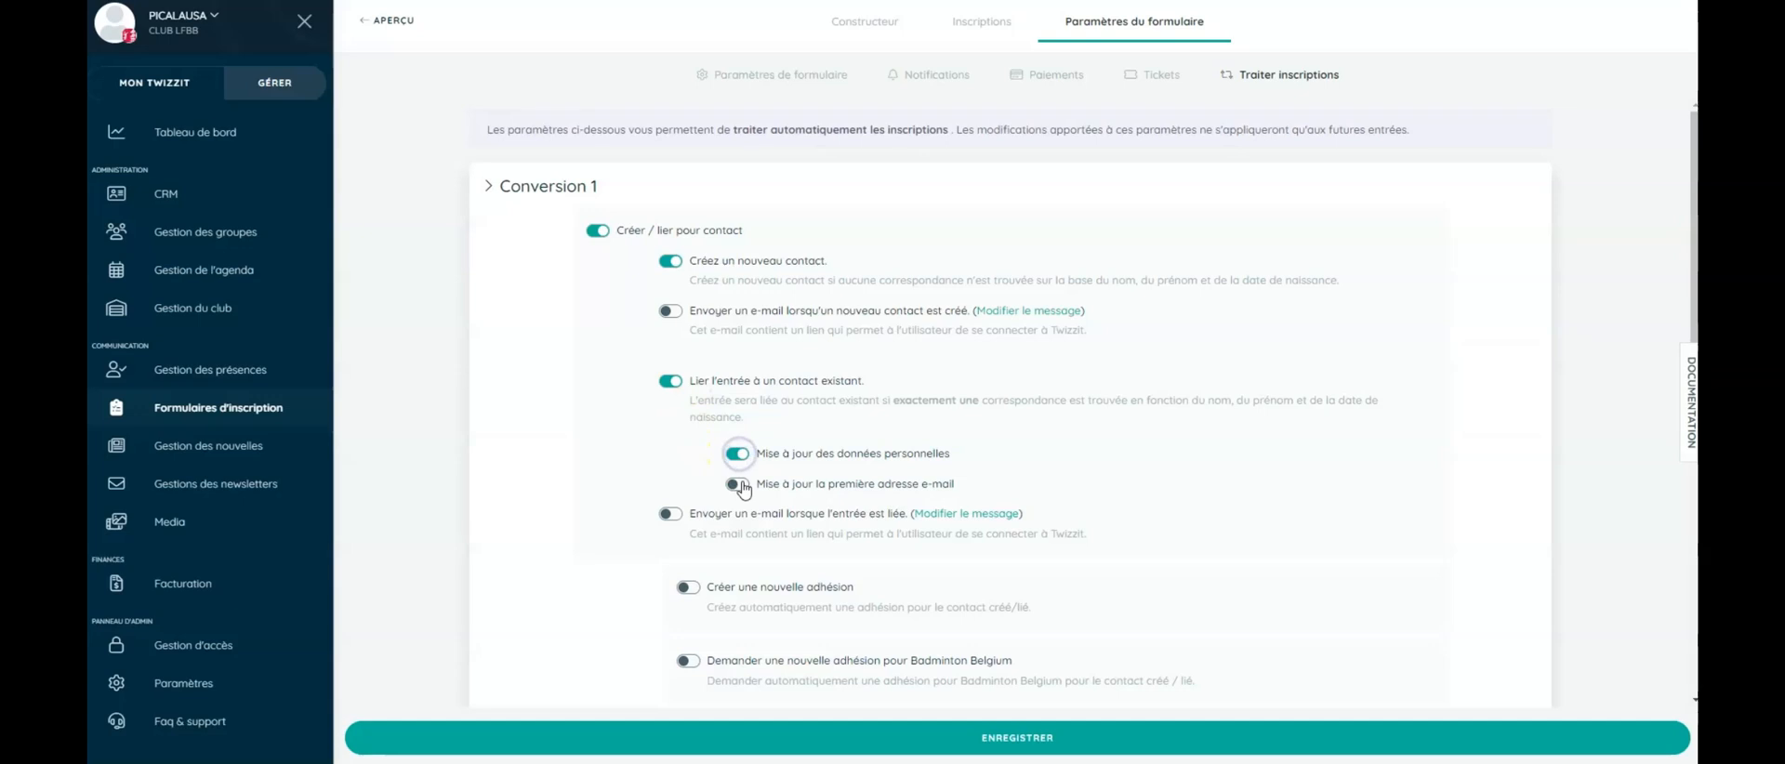
{"action": "left_click", "coordinate": [736, 484]}
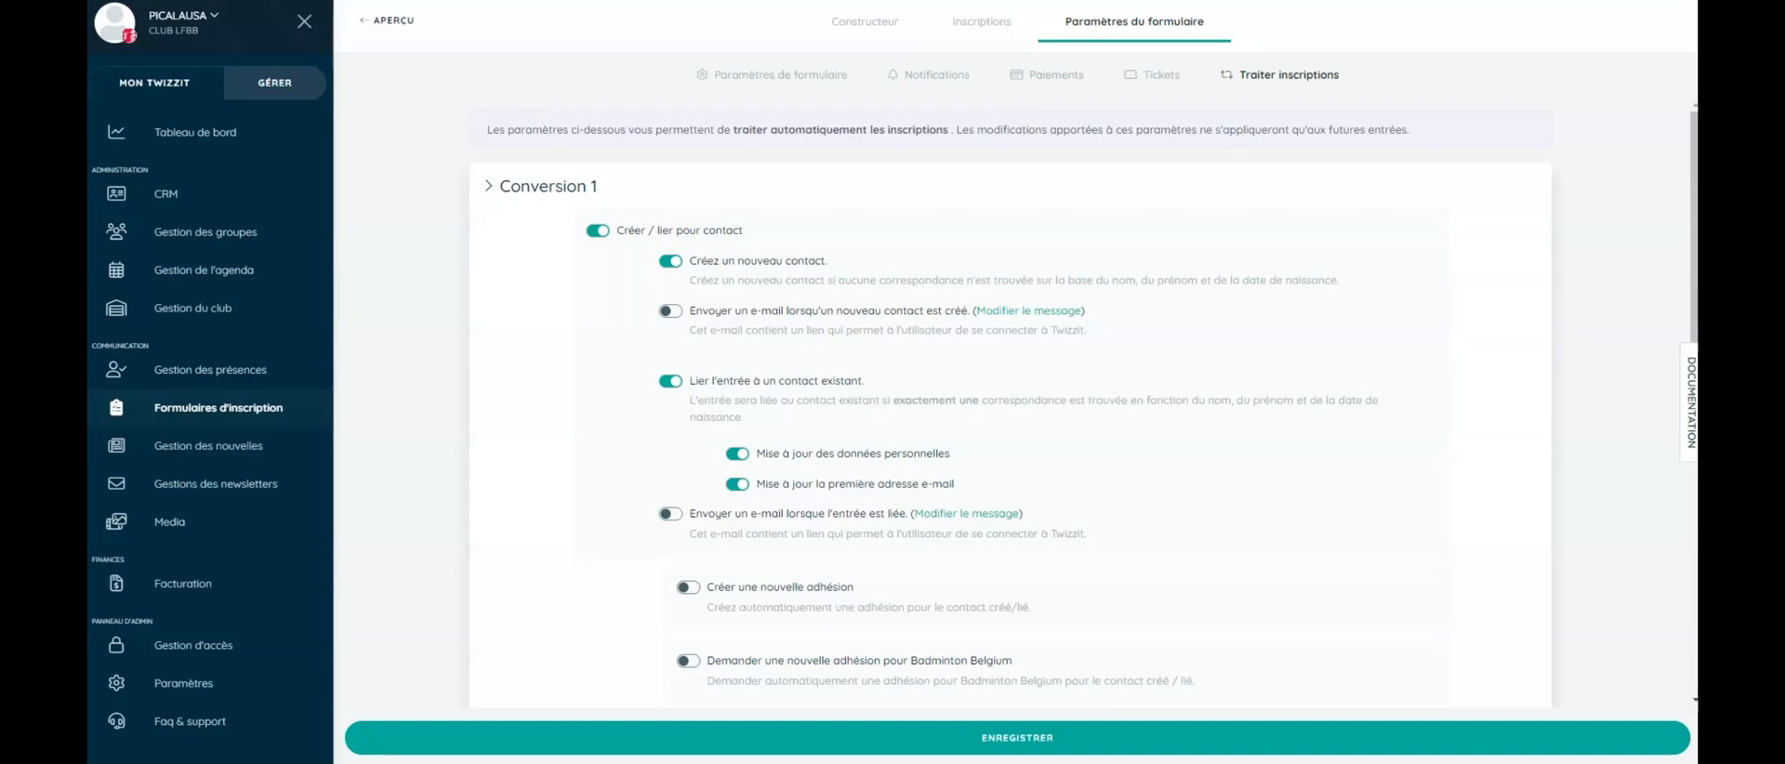
{"action": "scroll", "coordinate": [665, 521], "scroll_direction": "down", "scroll_amount": 3}
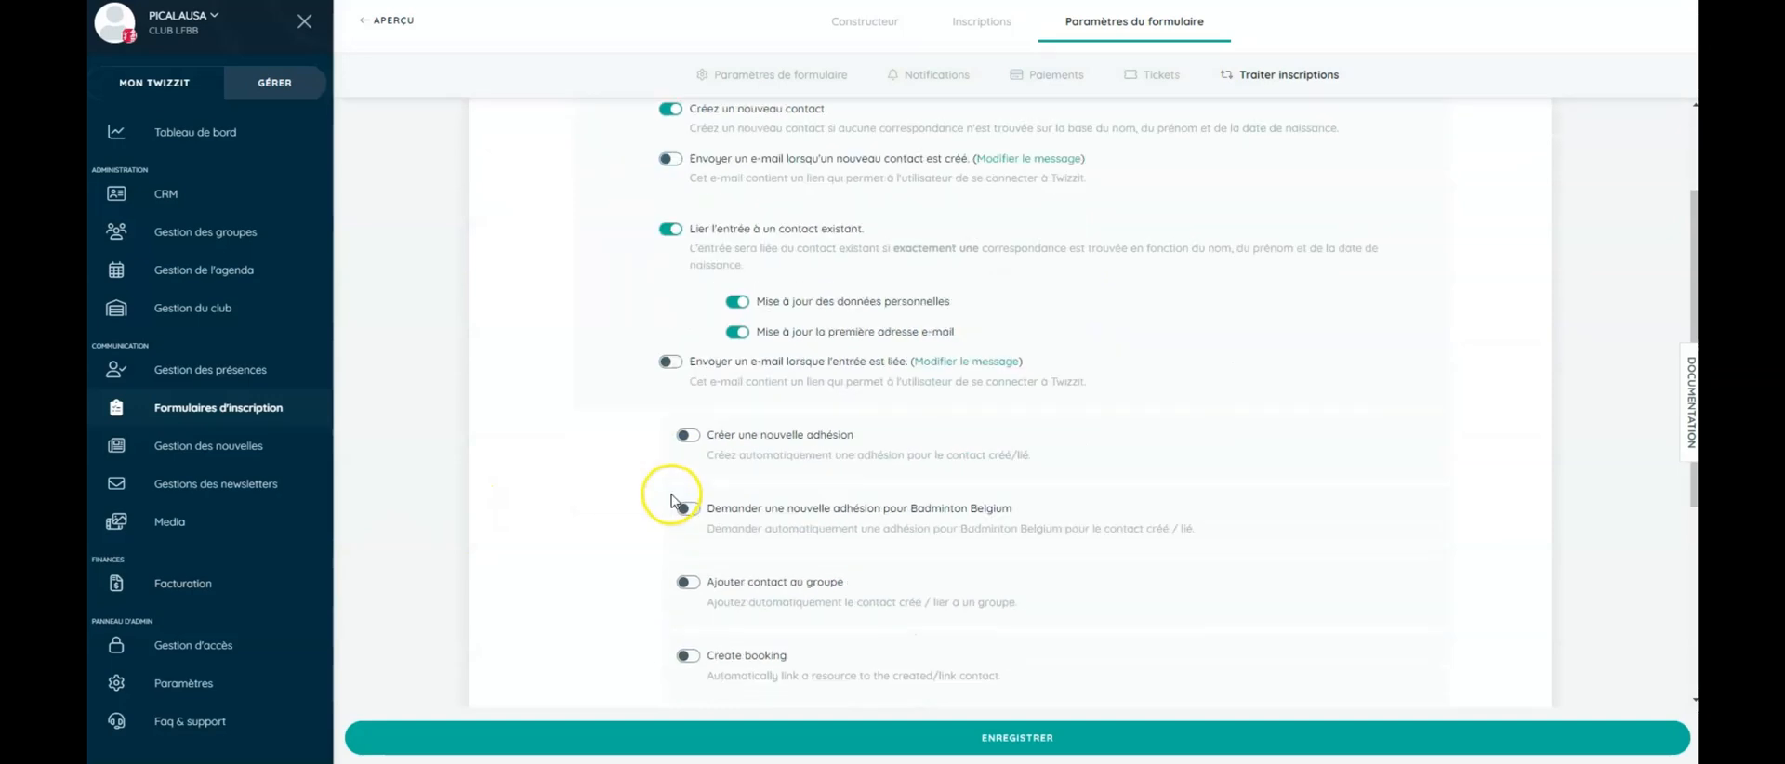
- Try, then switch back off, automatic membership creation and the Badminton Belgium membership request
{"action": "left_click", "coordinate": [690, 423]}
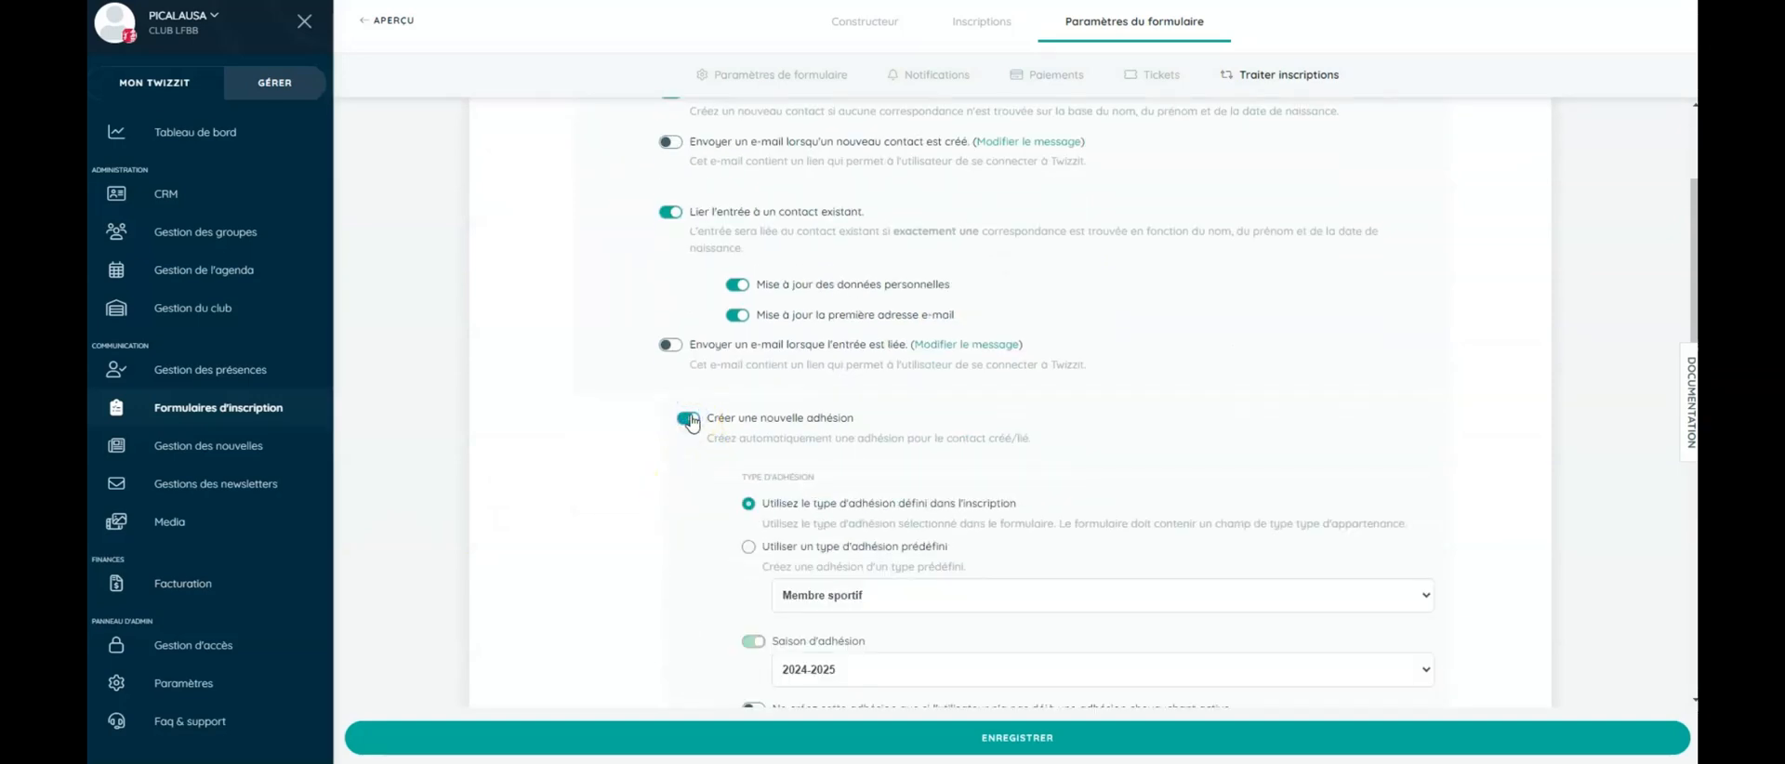
{"action": "left_click", "coordinate": [690, 423]}
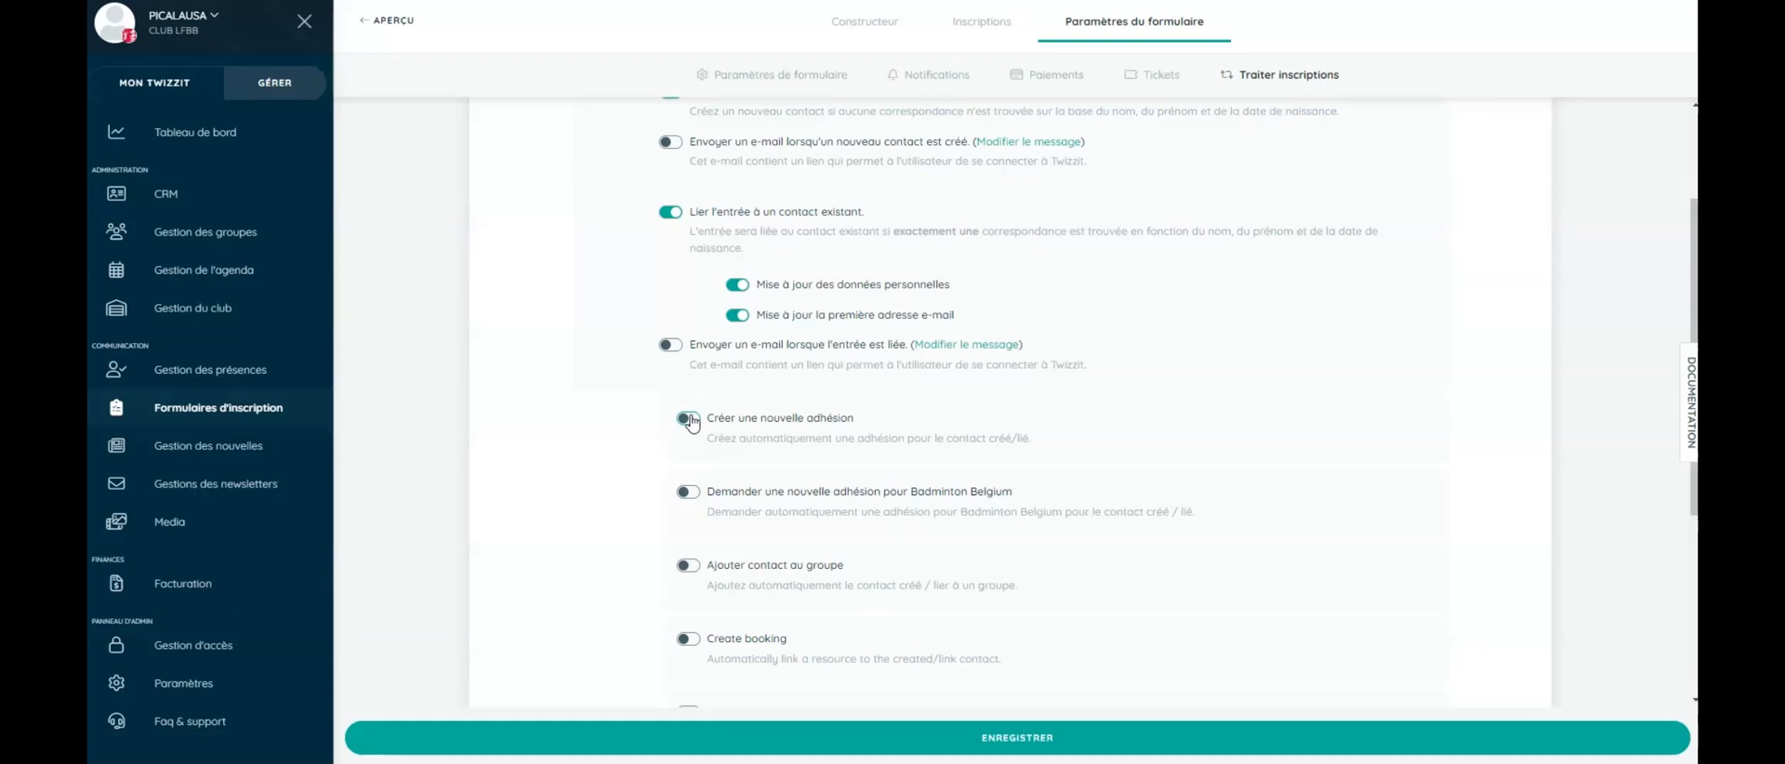
{"action": "scroll", "coordinate": [689, 420], "scroll_direction": "down", "scroll_amount": 2}
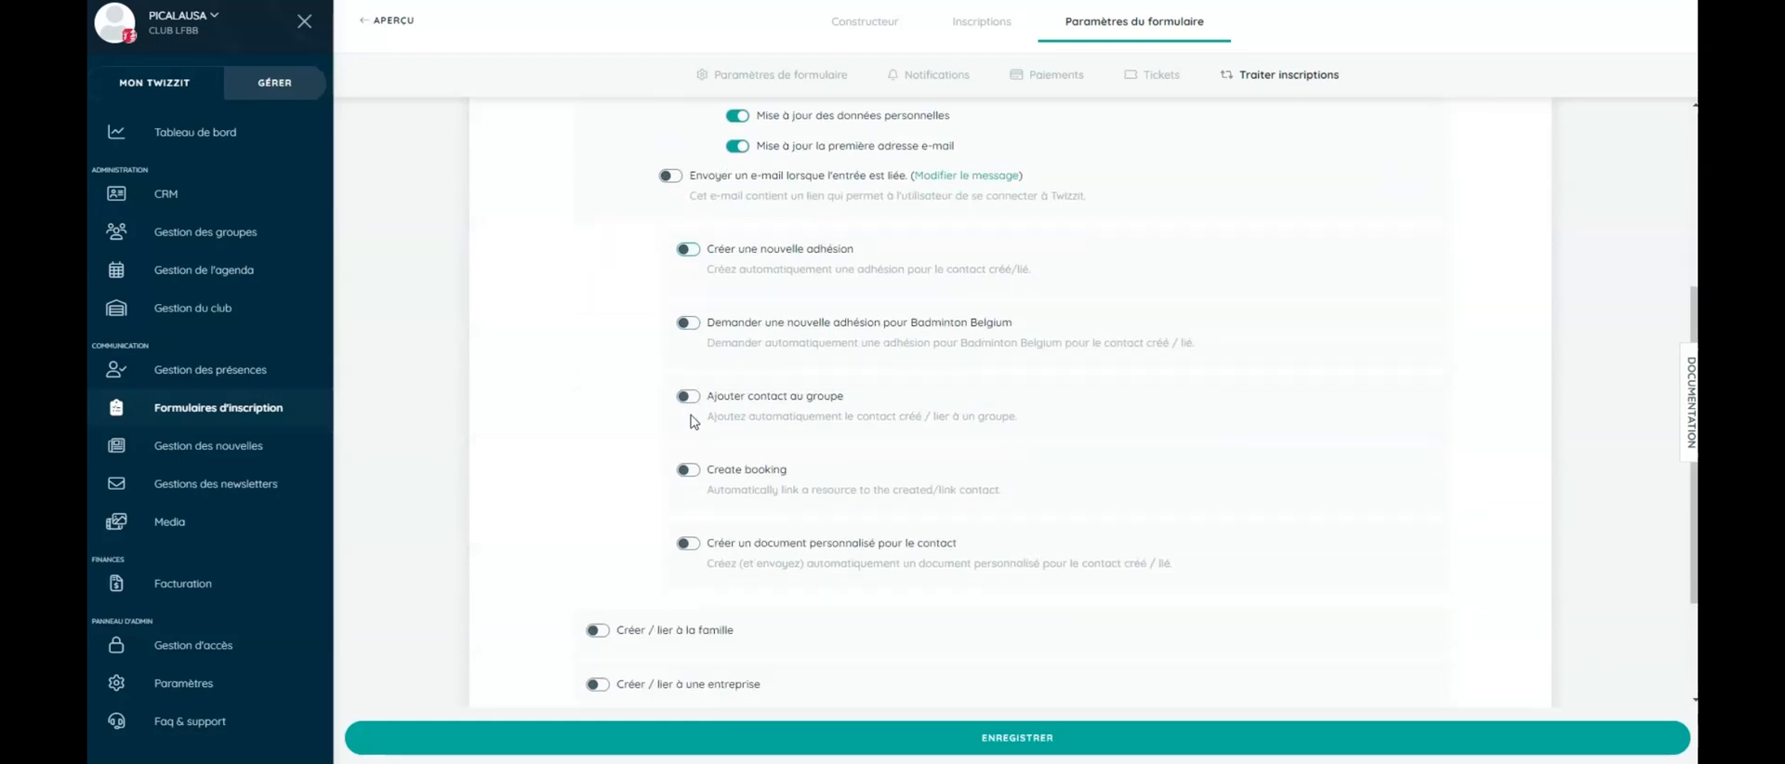
{"action": "left_click", "coordinate": [690, 326]}
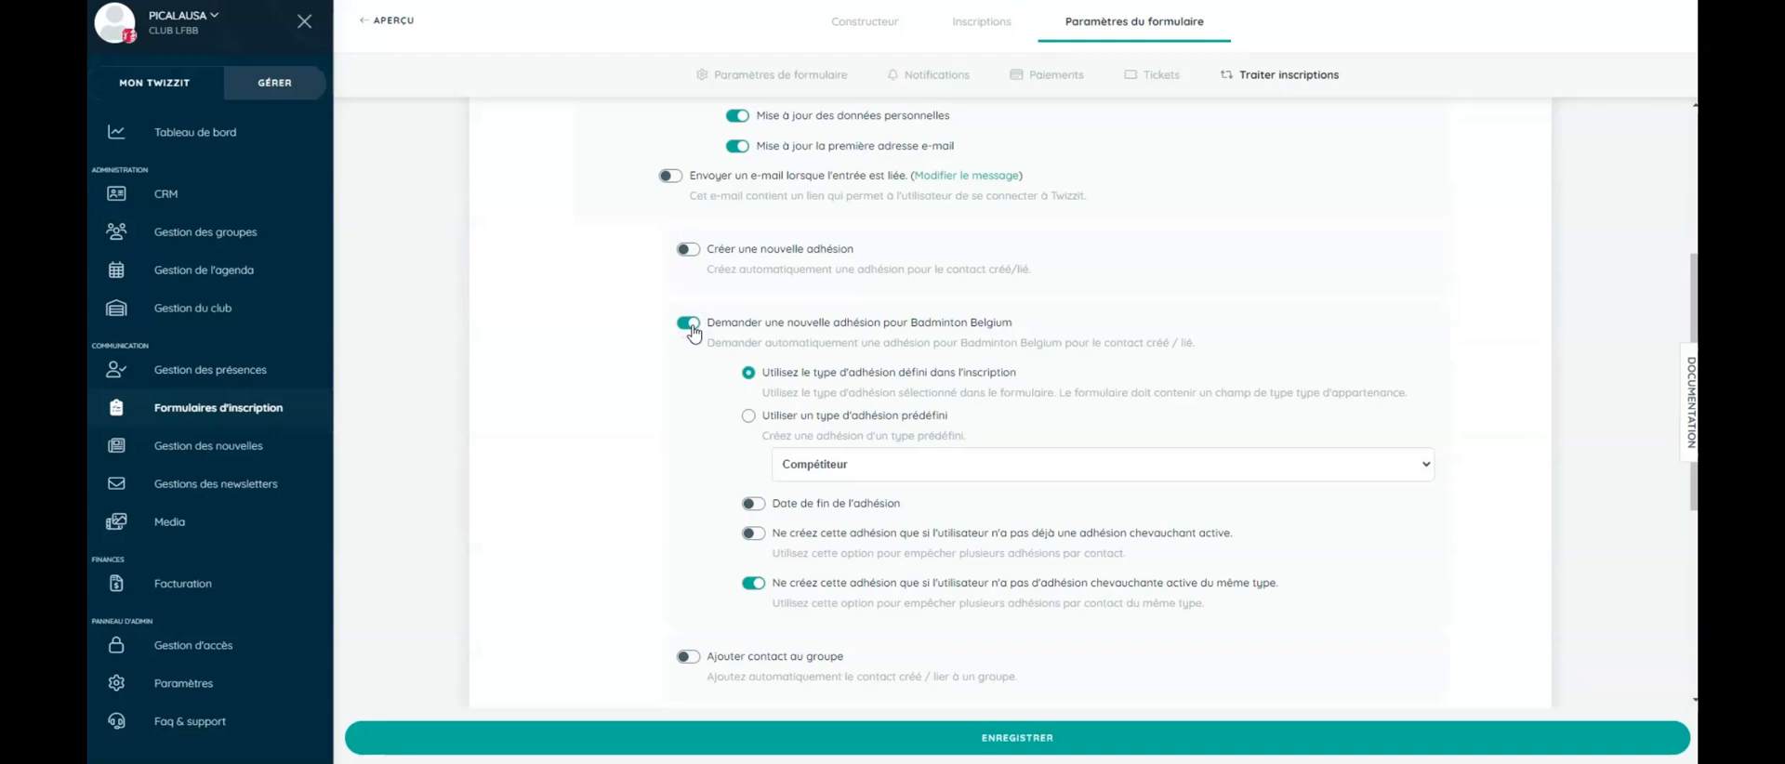
{"action": "left_click", "coordinate": [690, 325]}
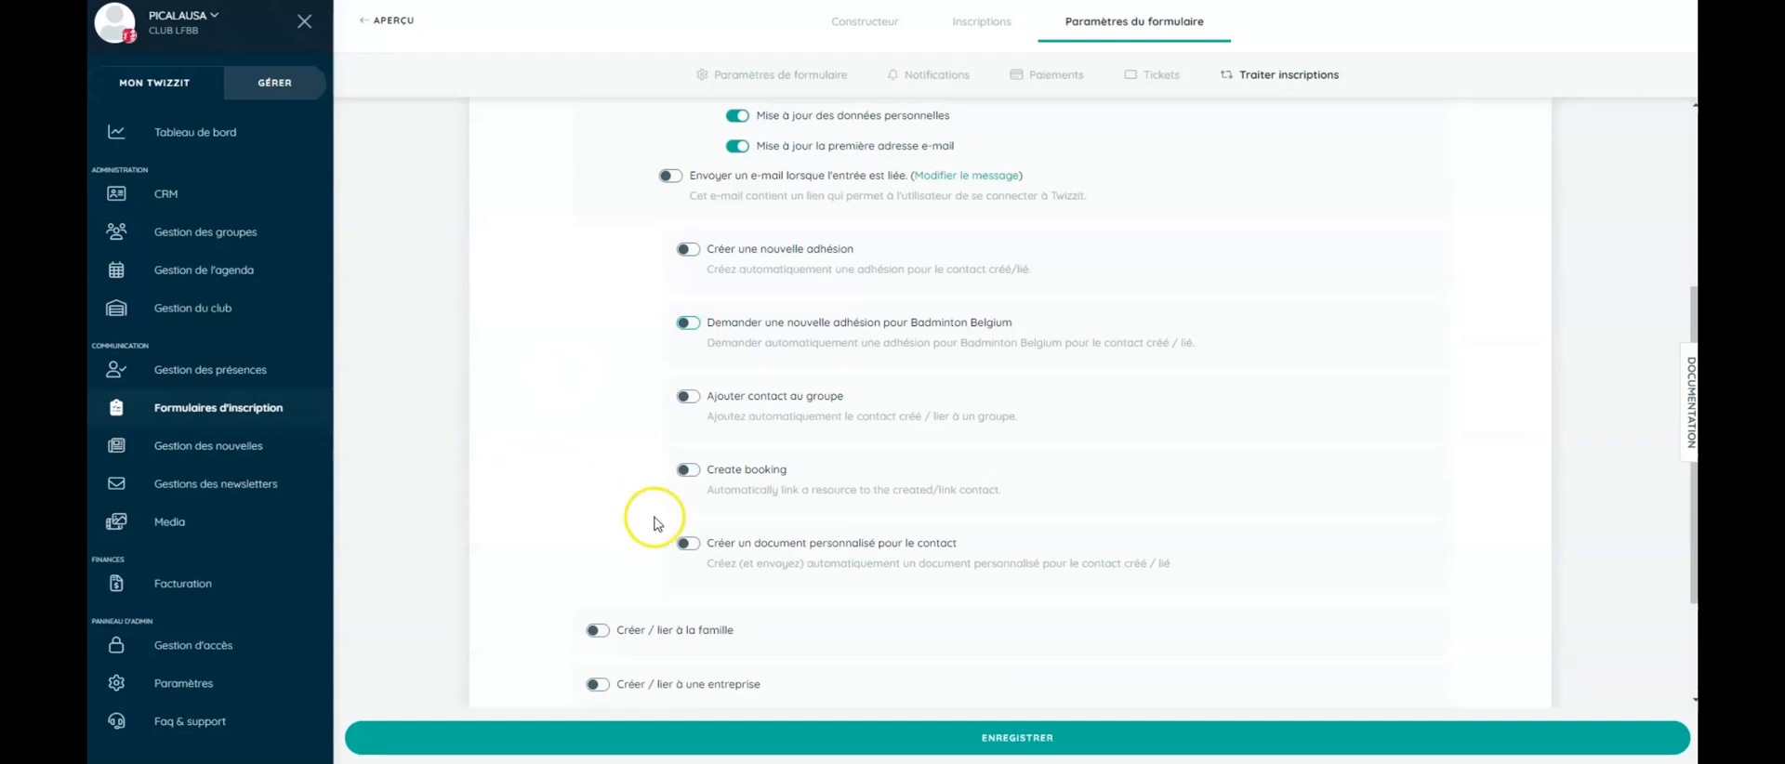
- Leave group assignment and personalised document off, save the processing settings, and view Notifications
{"action": "left_click", "coordinate": [695, 400]}
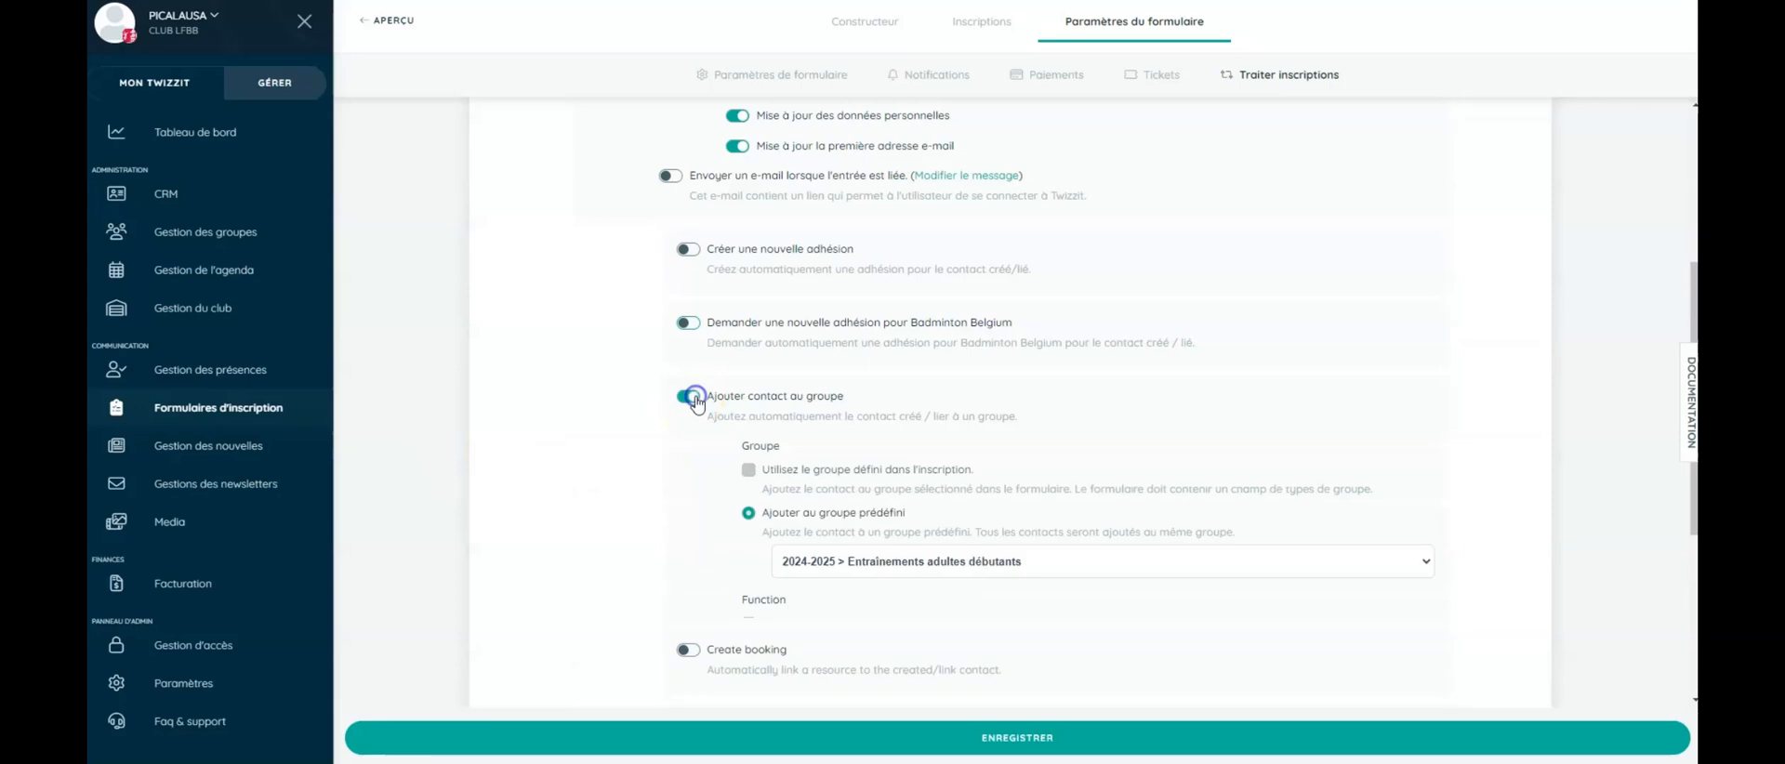
{"action": "scroll", "coordinate": [697, 405], "scroll_direction": "down", "scroll_amount": 3}
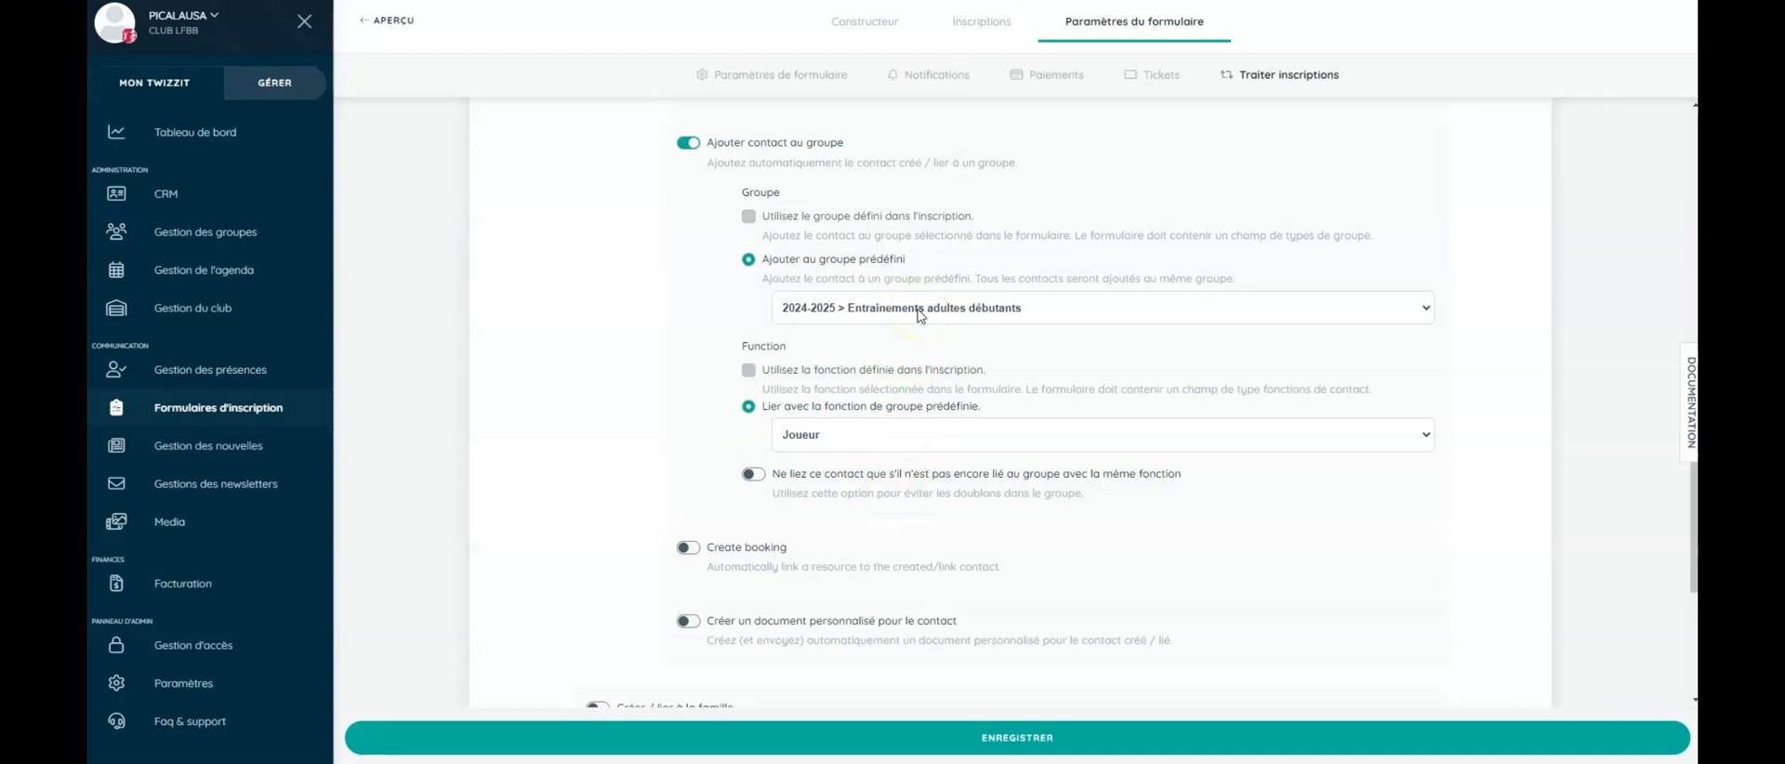
{"action": "left_click", "coordinate": [687, 144]}
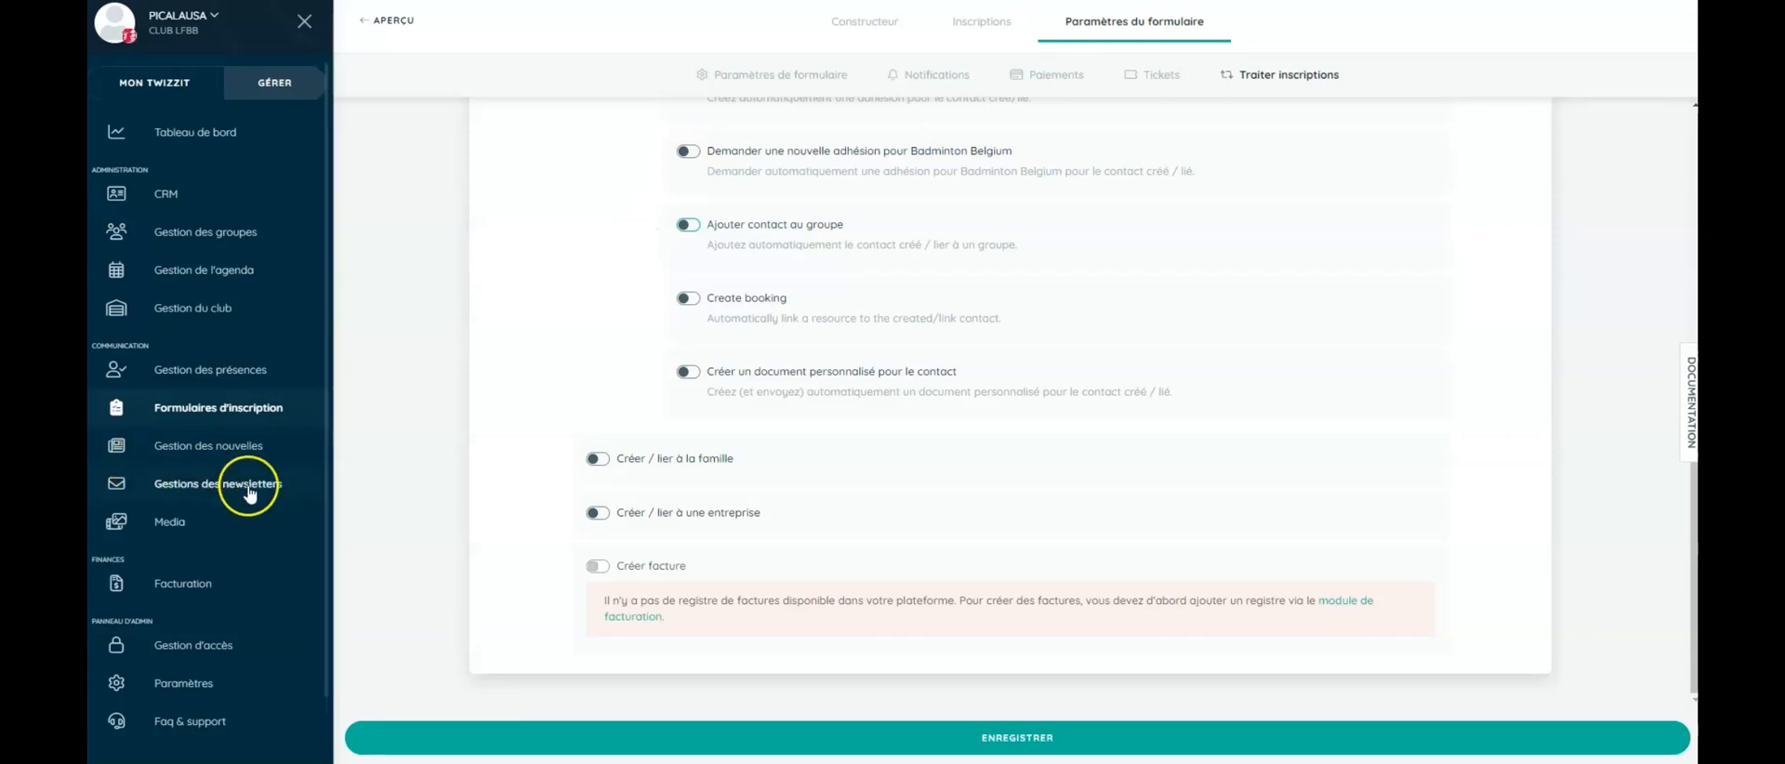
{"action": "left_click", "coordinate": [689, 372]}
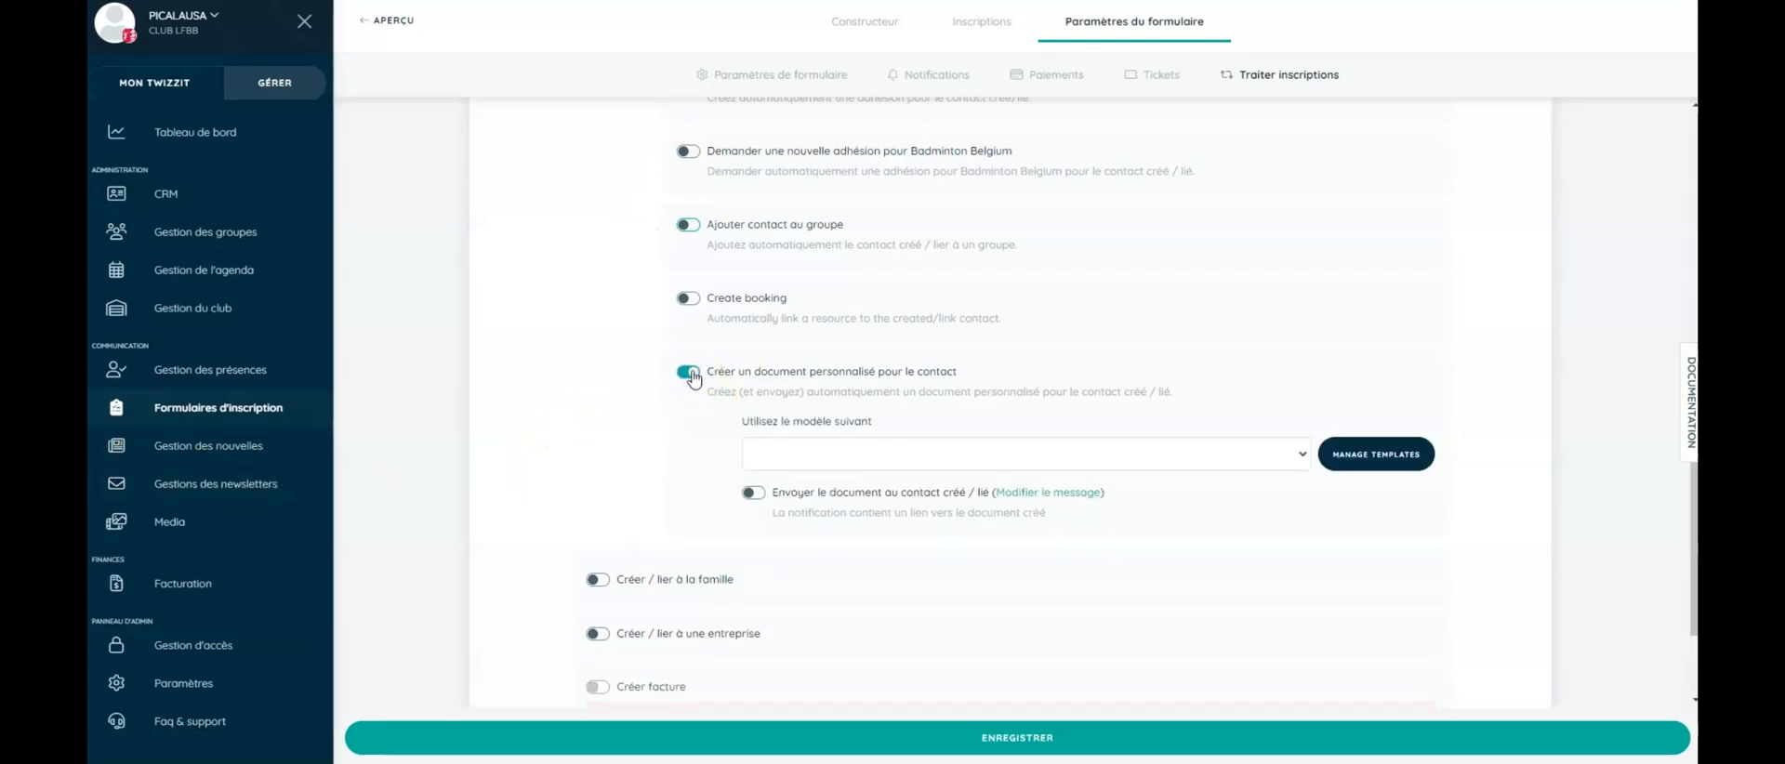
{"action": "left_click", "coordinate": [689, 373]}
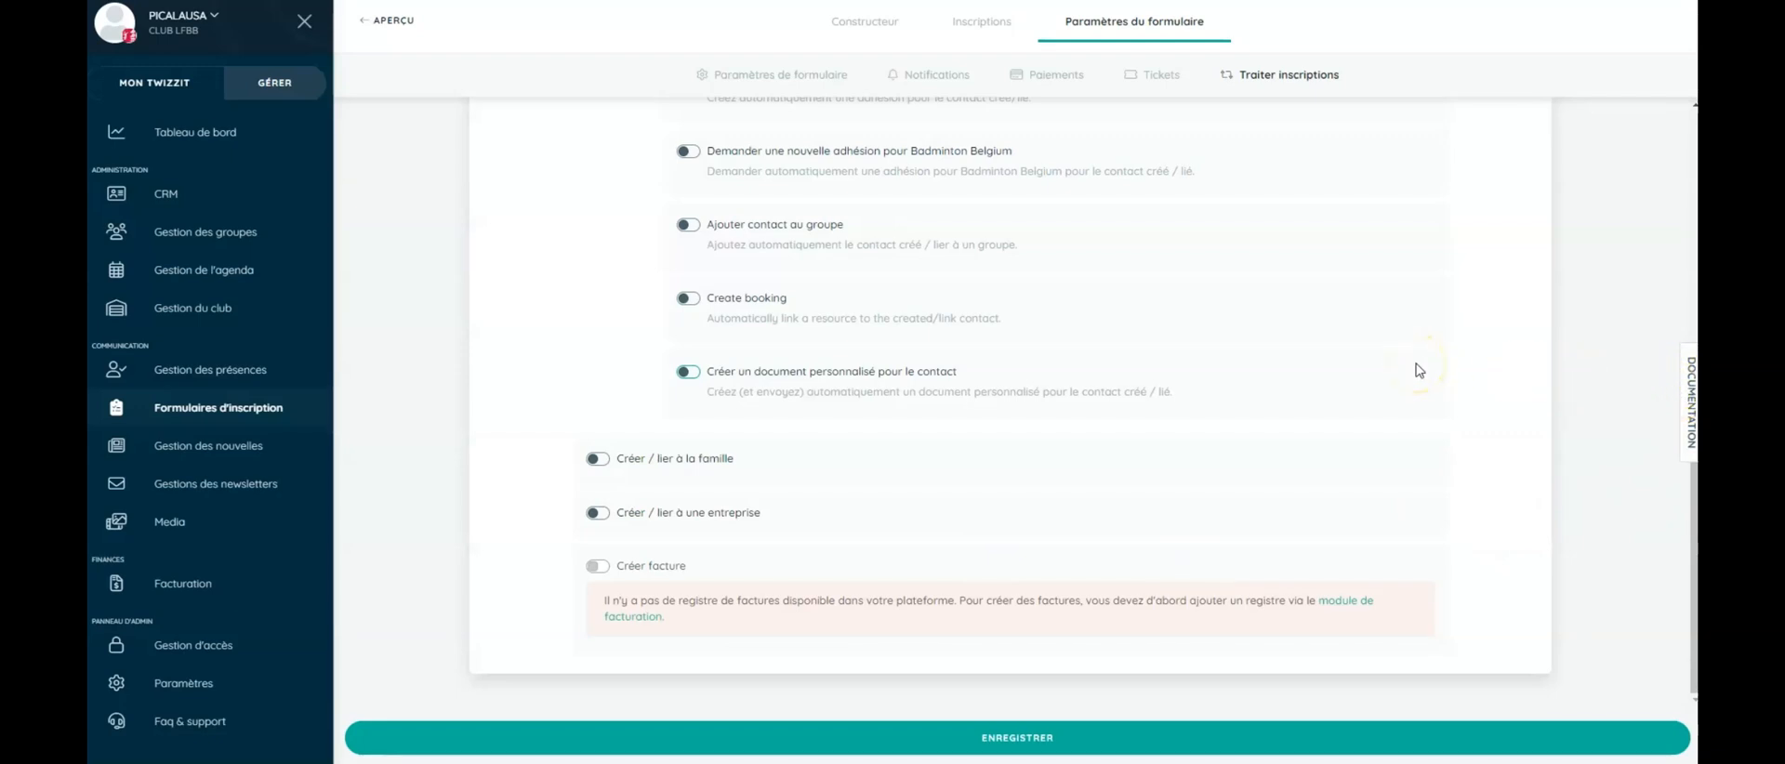
{"action": "left_click", "coordinate": [1018, 738]}
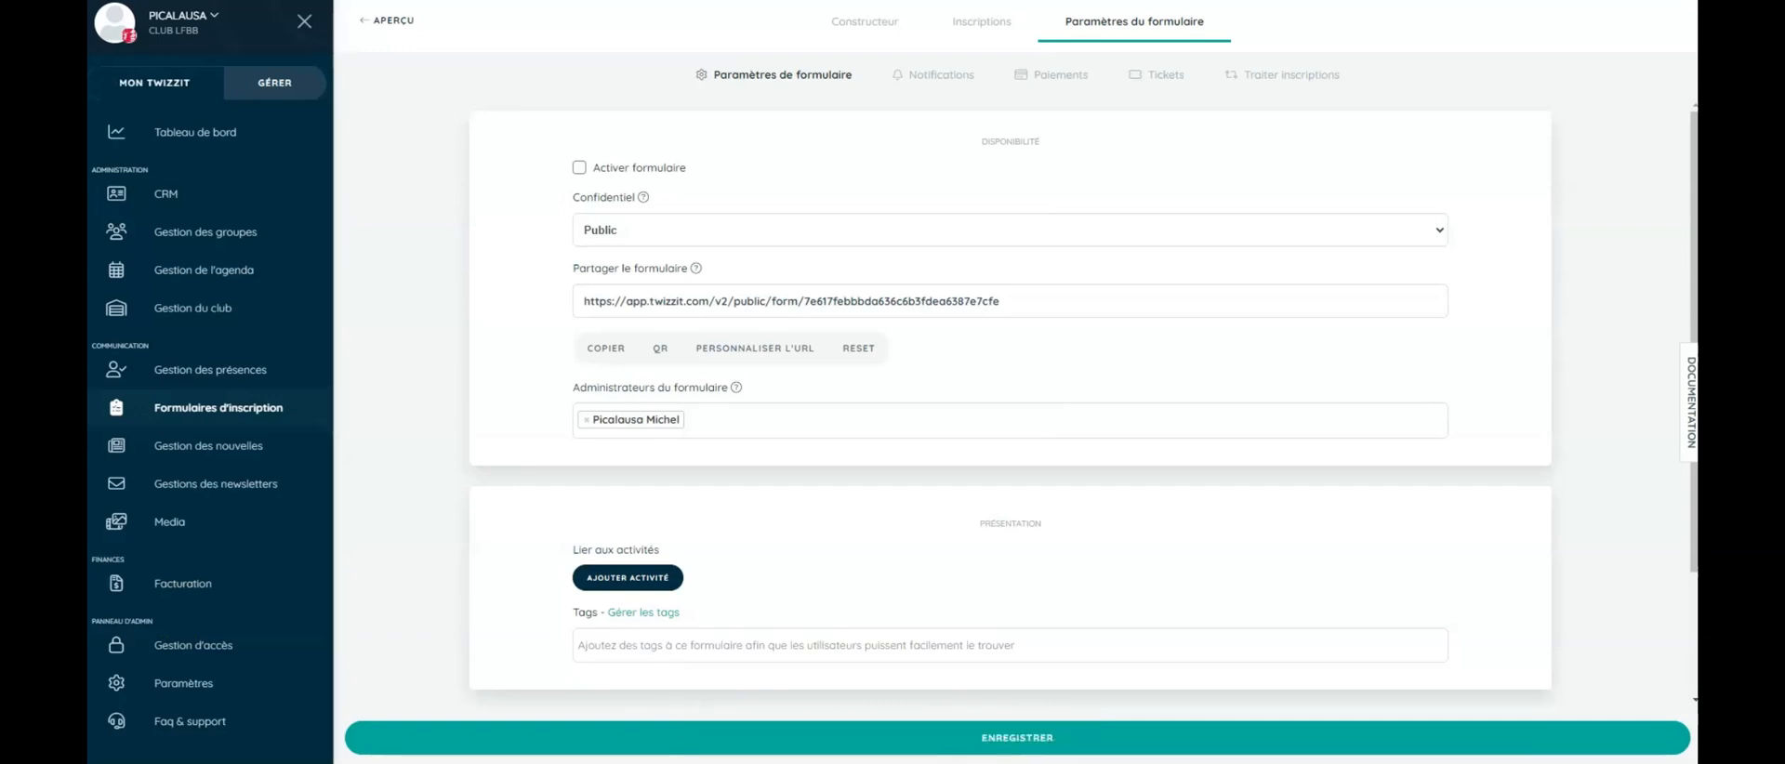
{"action": "left_click", "coordinate": [941, 83]}
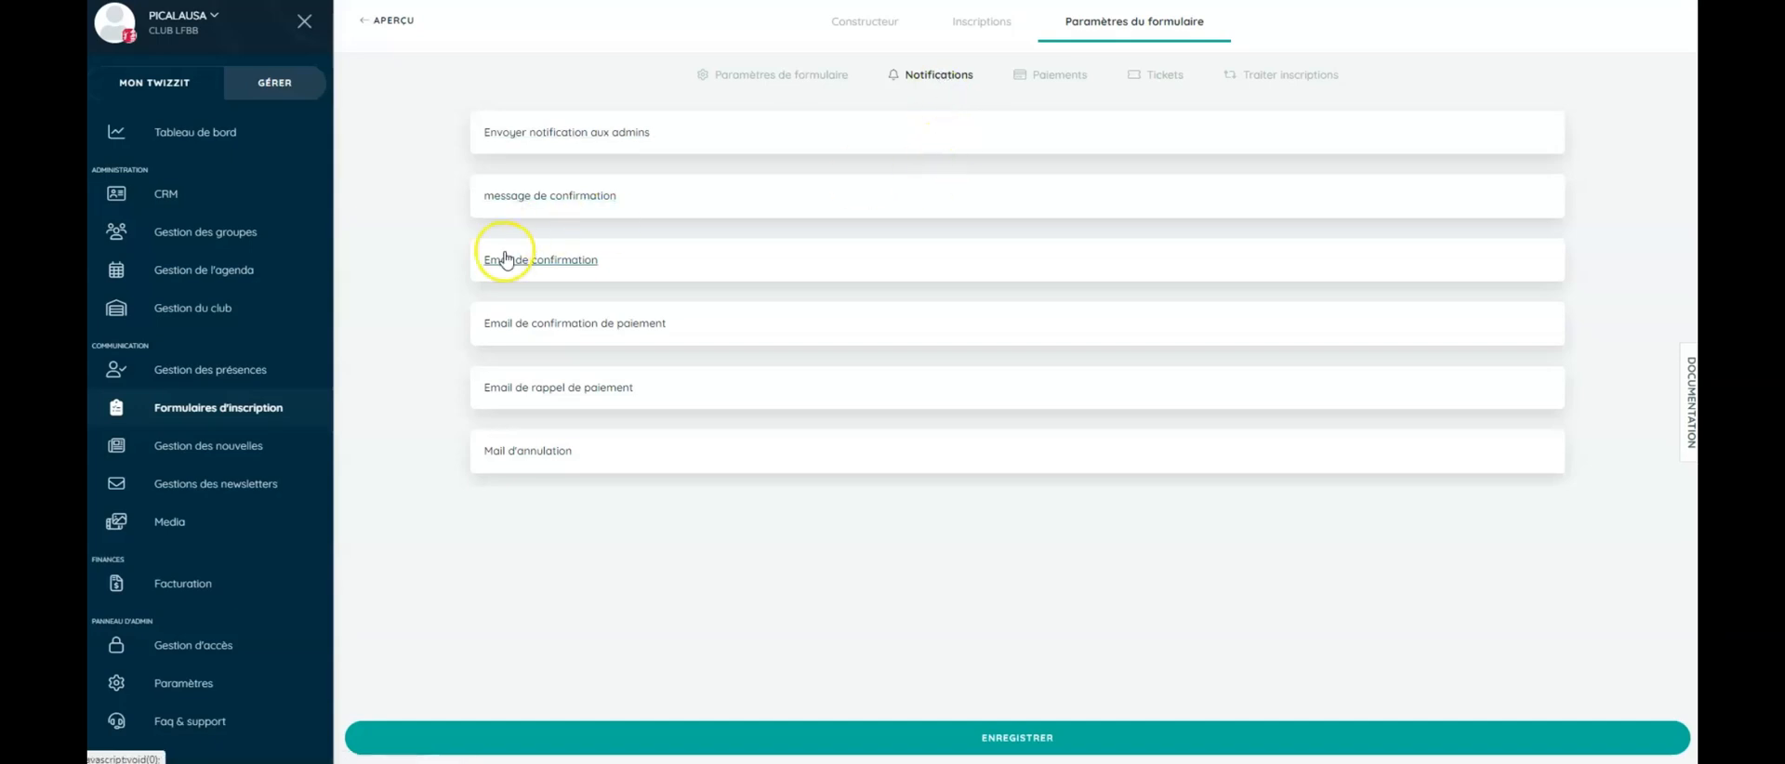
- Write the confirmation e-mail message as 'Bonjour' plus the Prénom tag, and save the form
{"action": "left_click", "coordinate": [551, 262]}
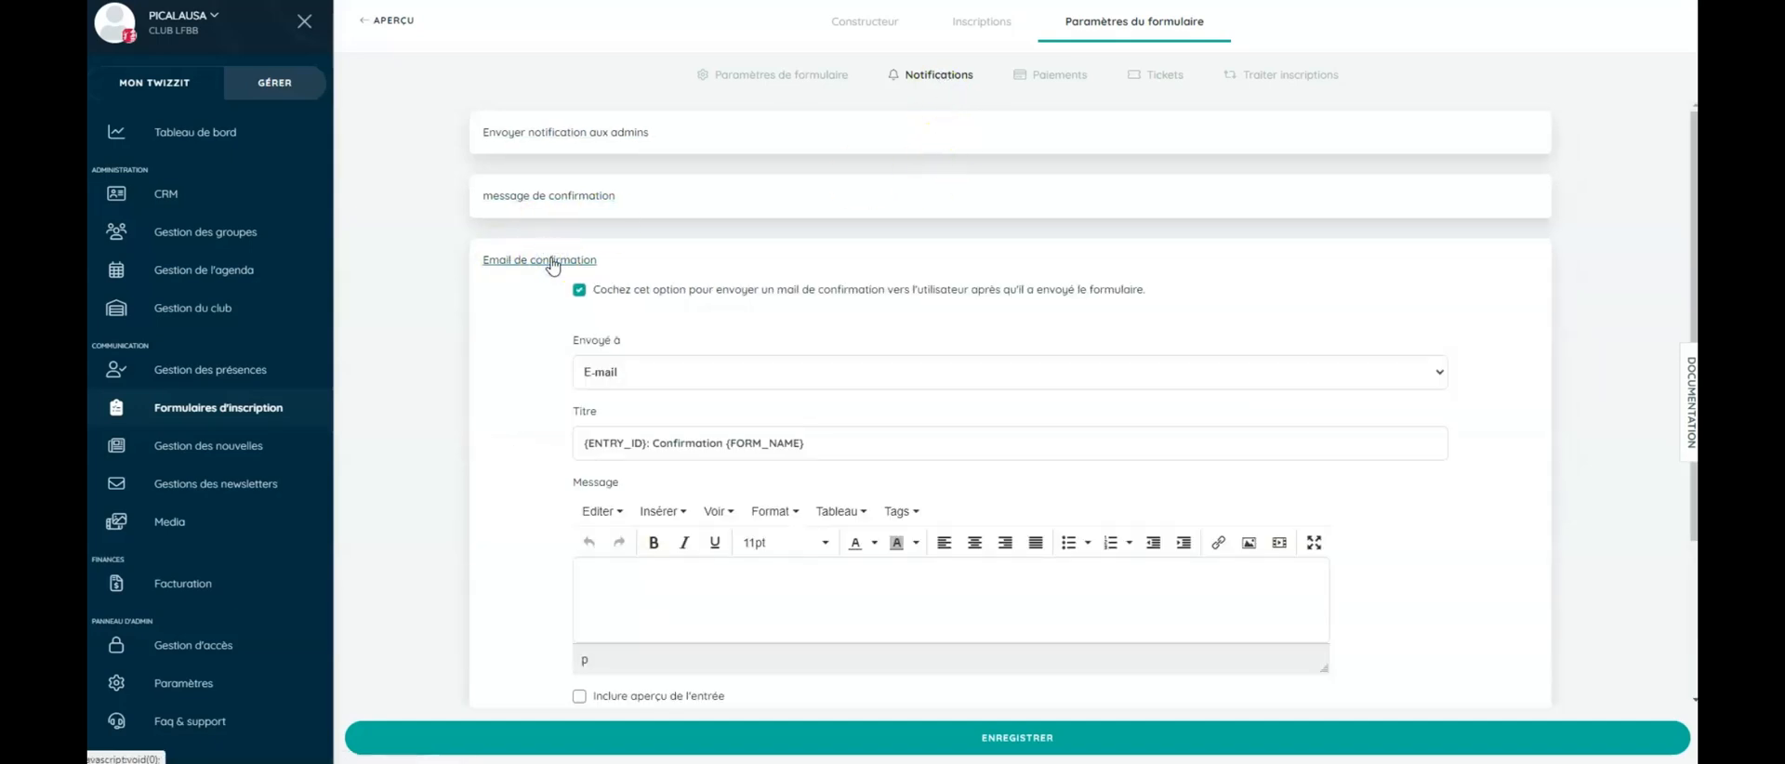
{"action": "left_click", "coordinate": [627, 578]}
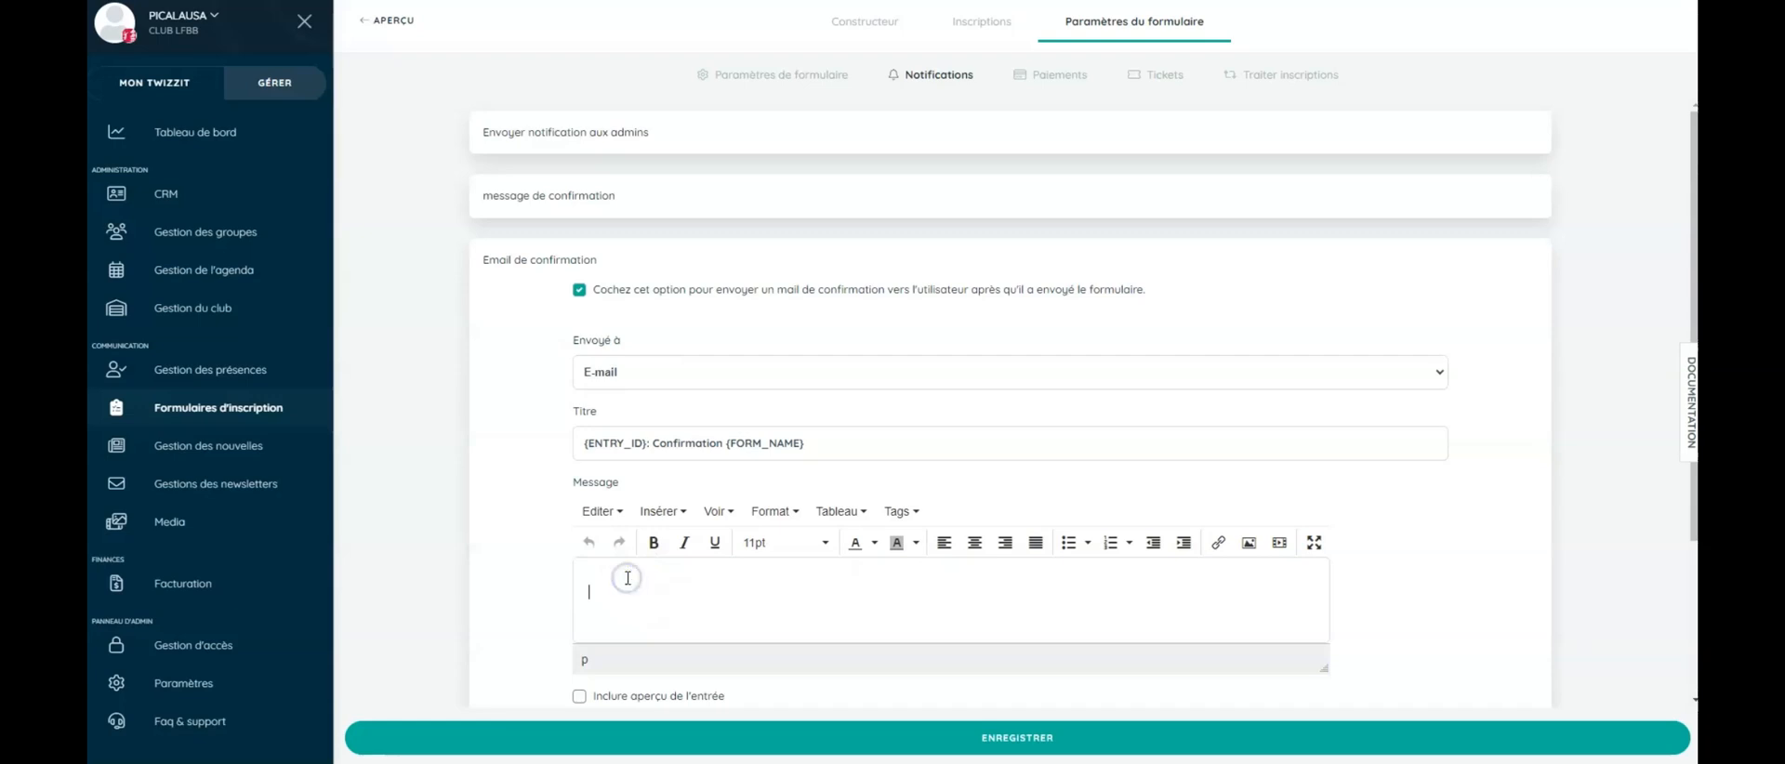
{"action": "type", "text": "Bonjour"}
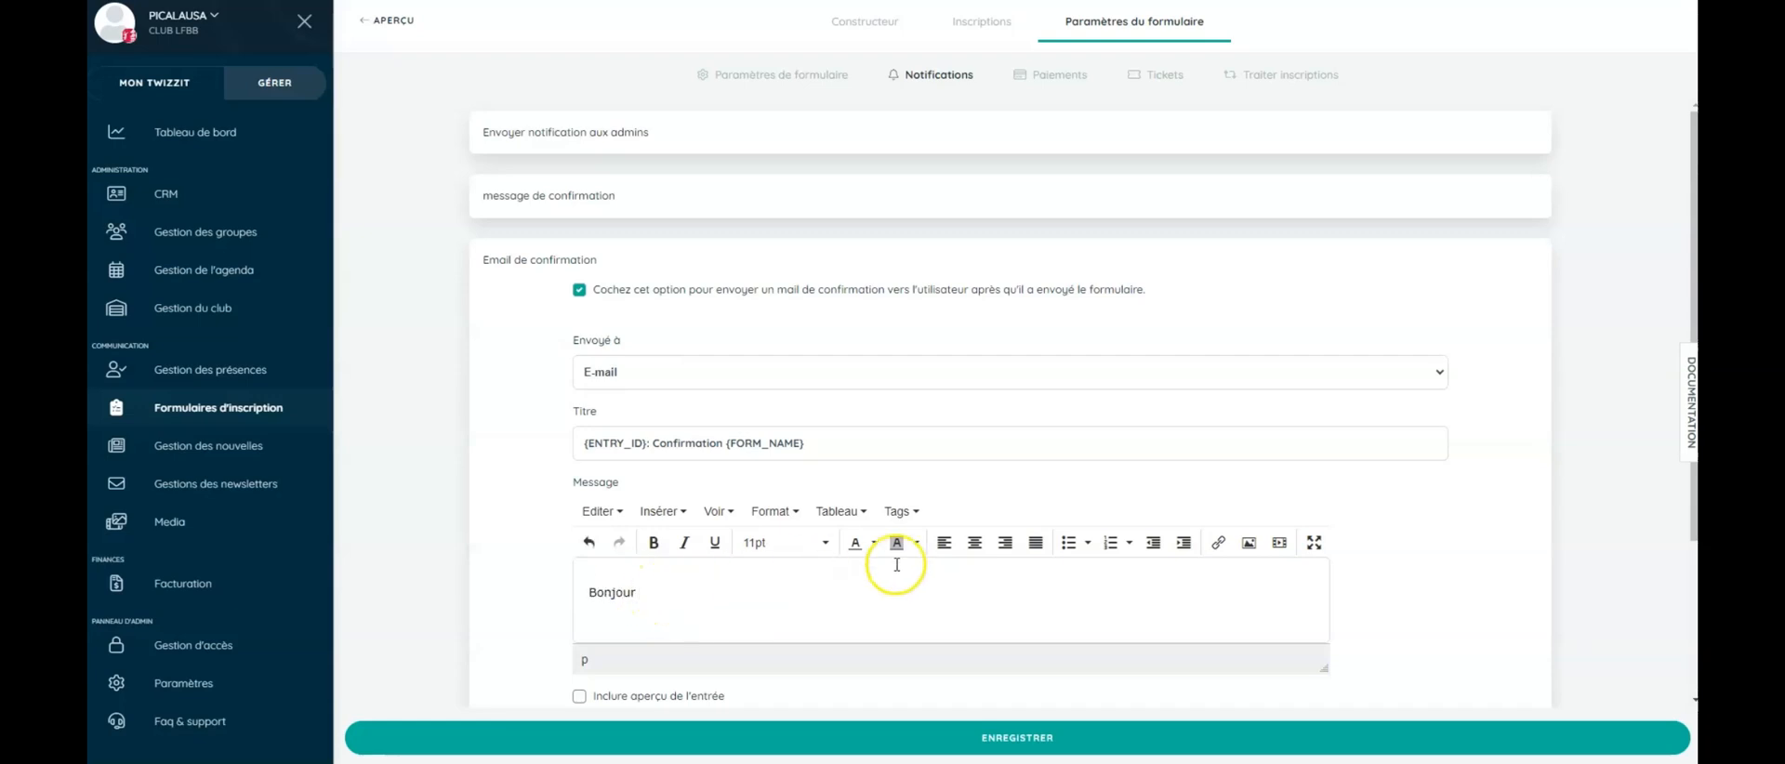
{"action": "left_click", "coordinate": [900, 512]}
{"action": "left_click", "coordinate": [927, 547]}
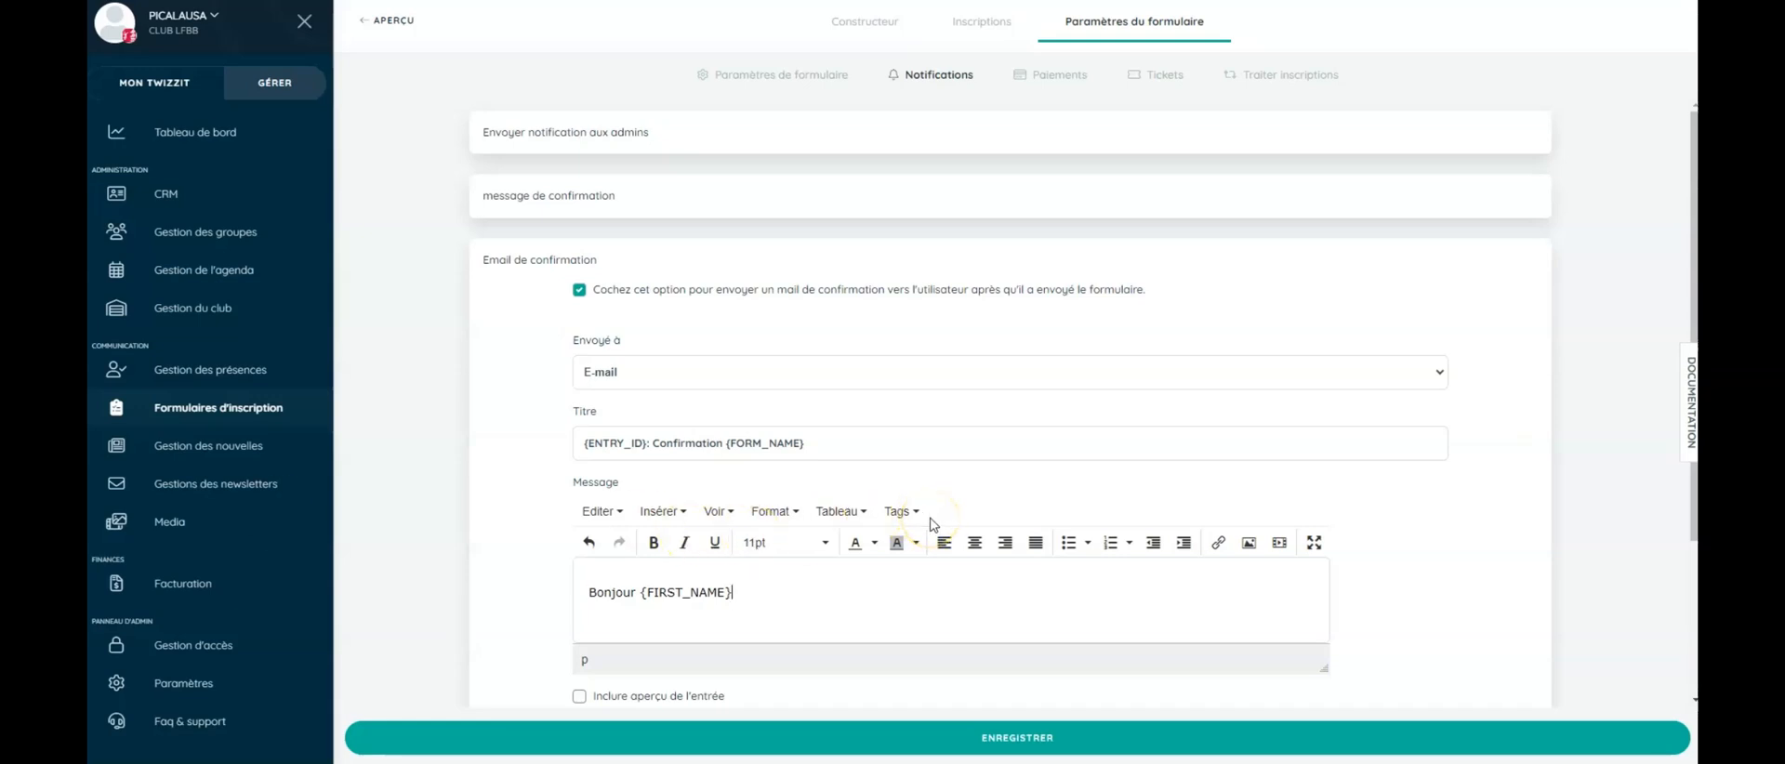
{"action": "left_click", "coordinate": [1045, 739]}
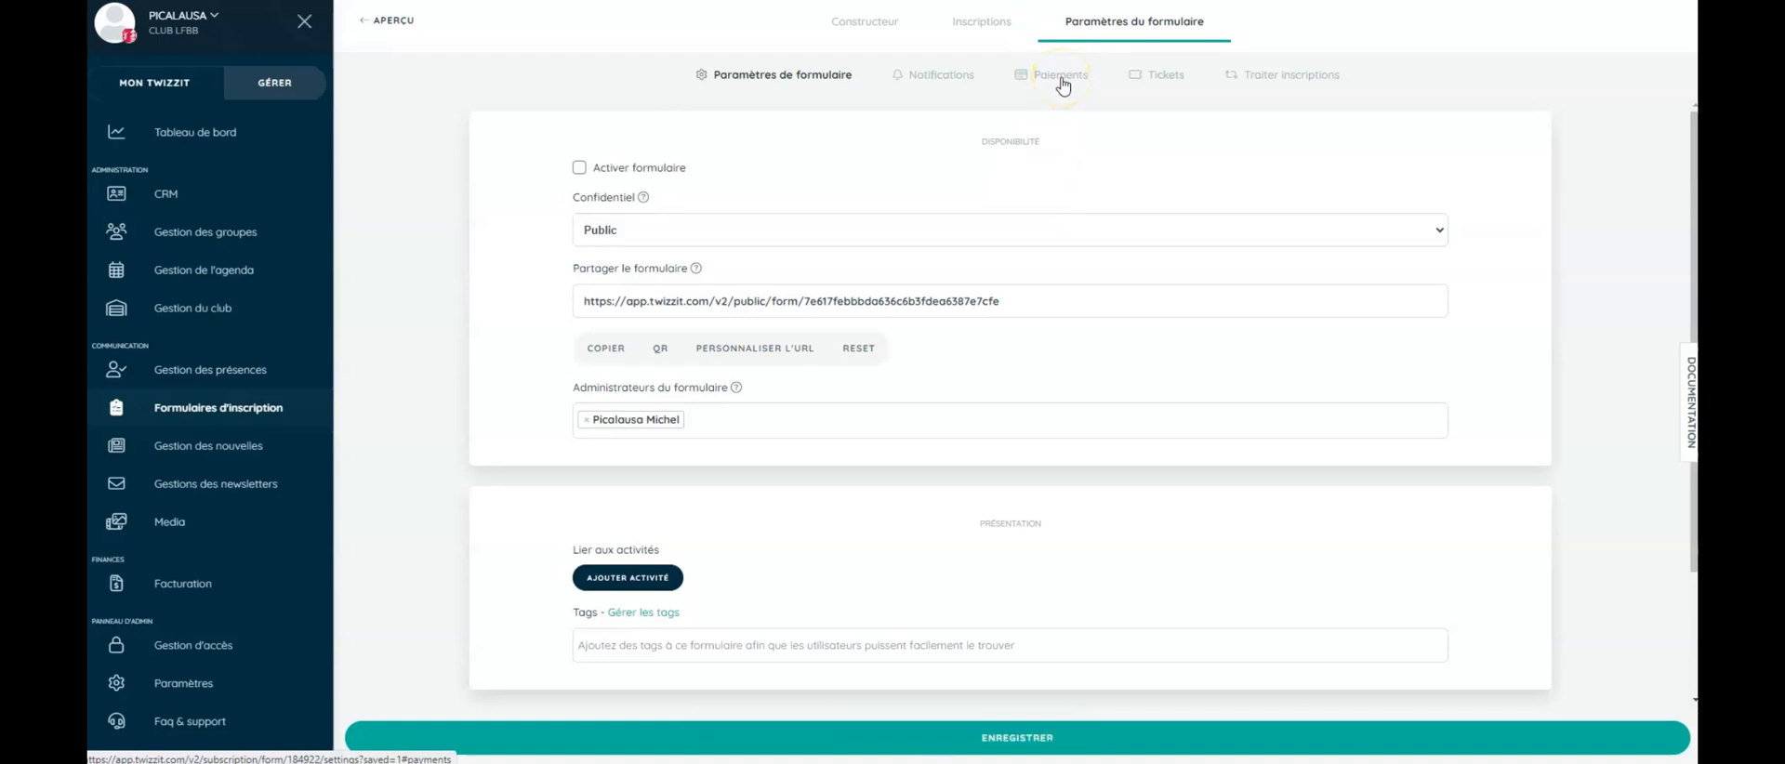
- Tick Activer formulaire in the general form settings to activate the registration form
{"action": "left_click", "coordinate": [1169, 82]}
{"action": "left_click", "coordinate": [917, 78]}
{"action": "left_click", "coordinate": [773, 80]}
{"action": "left_click", "coordinate": [580, 169]}
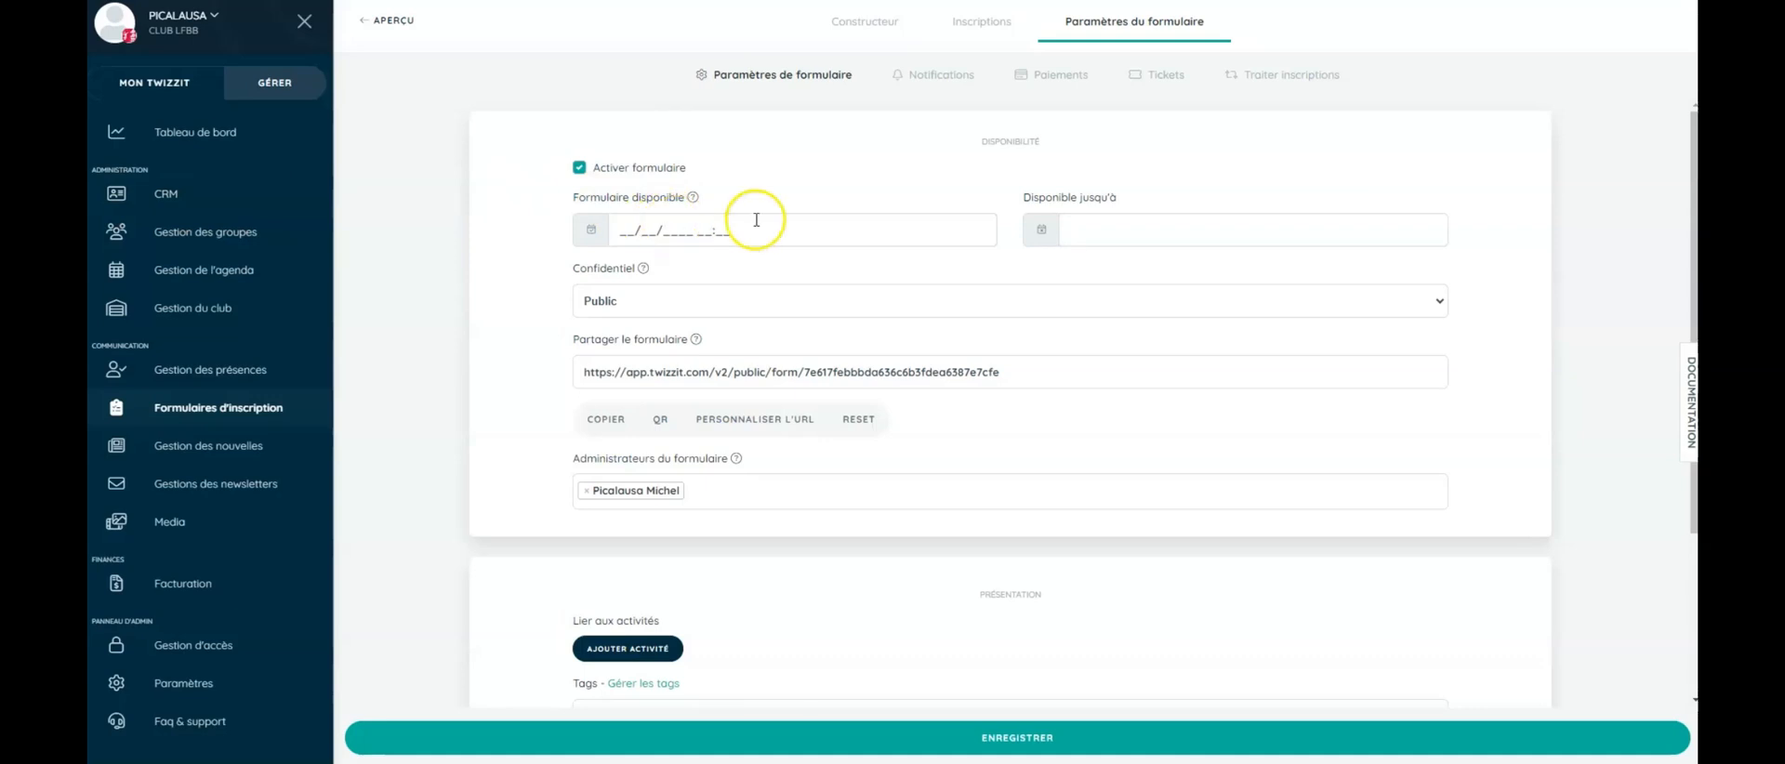
{"action": "left_click", "coordinate": [1112, 226]}
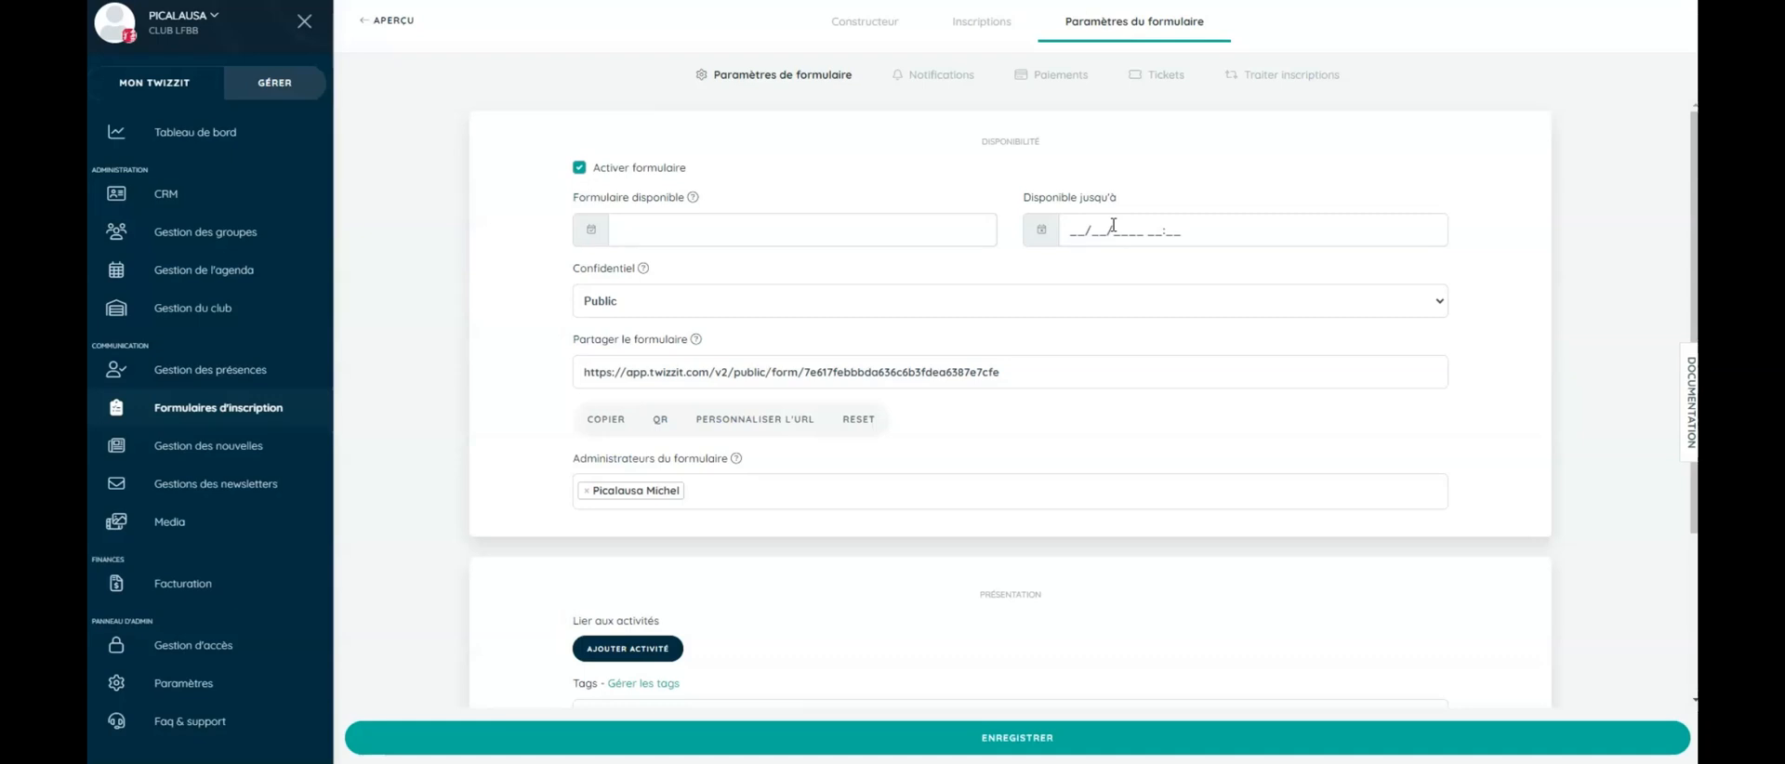
- Set Confidentiel to Privé, copy the form's share URL, and save the settings
{"action": "left_click", "coordinate": [747, 303]}
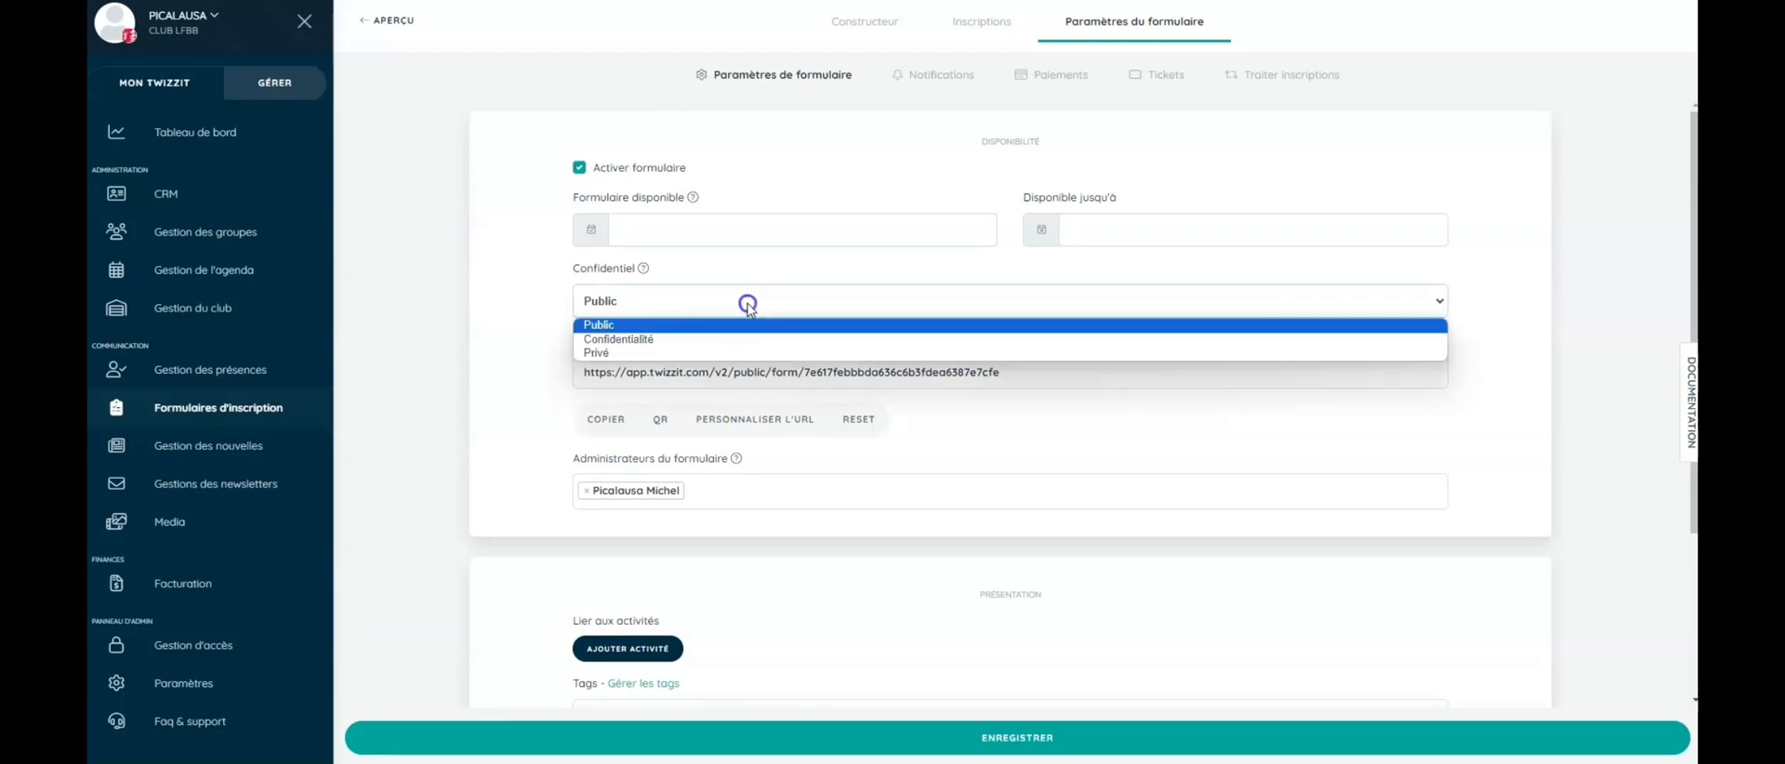
{"action": "left_click", "coordinate": [659, 353]}
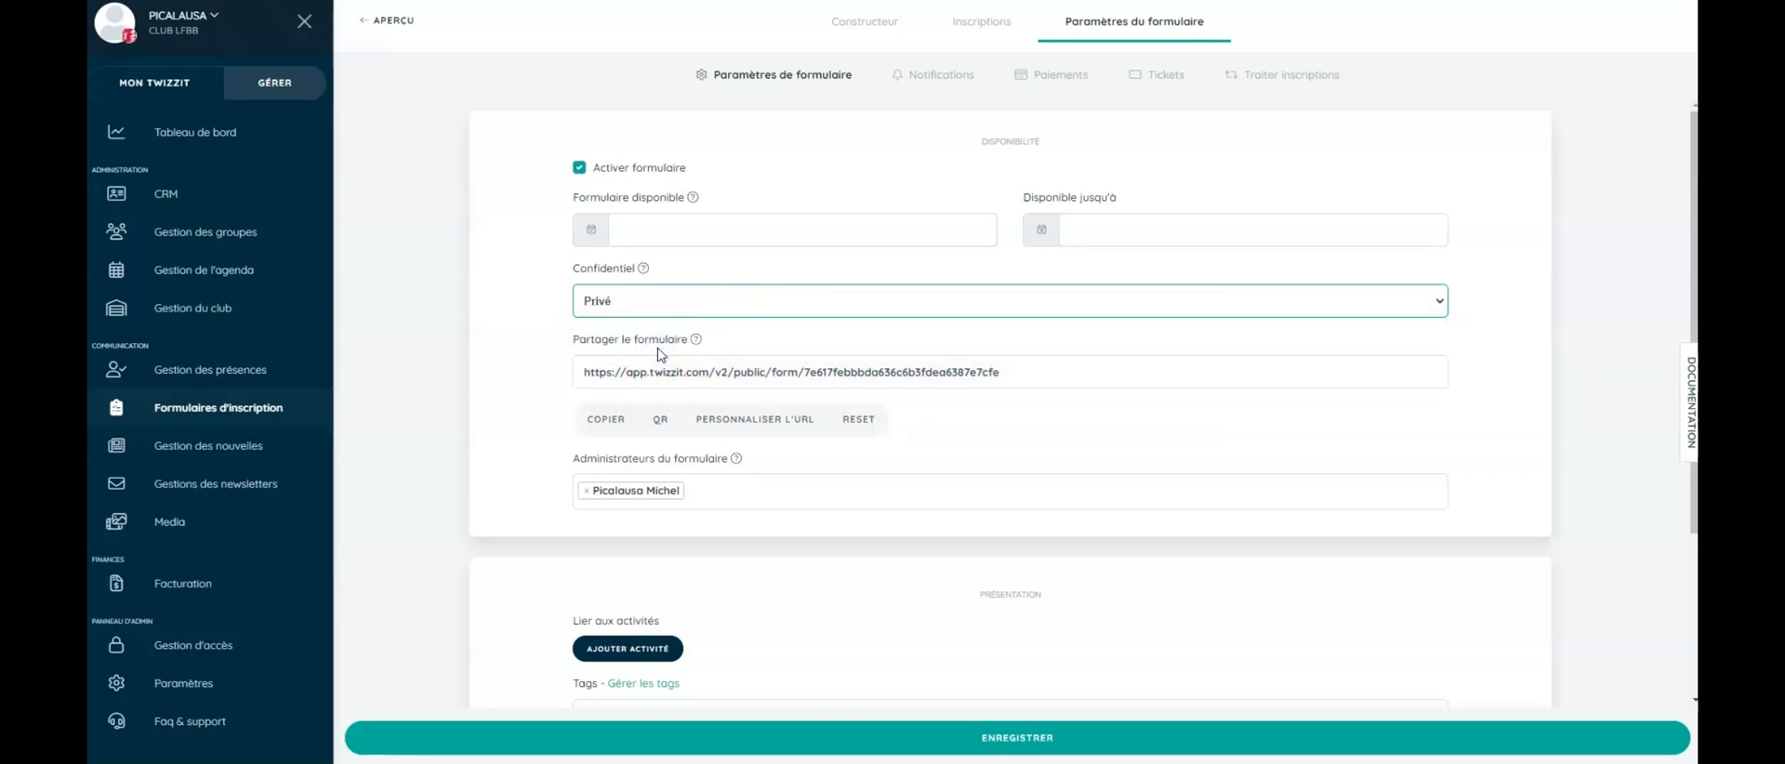
{"action": "left_click", "coordinate": [771, 383]}
{"action": "left_click", "coordinate": [619, 424]}
{"action": "scroll", "coordinate": [734, 488], "scroll_direction": "down", "scroll_amount": 2}
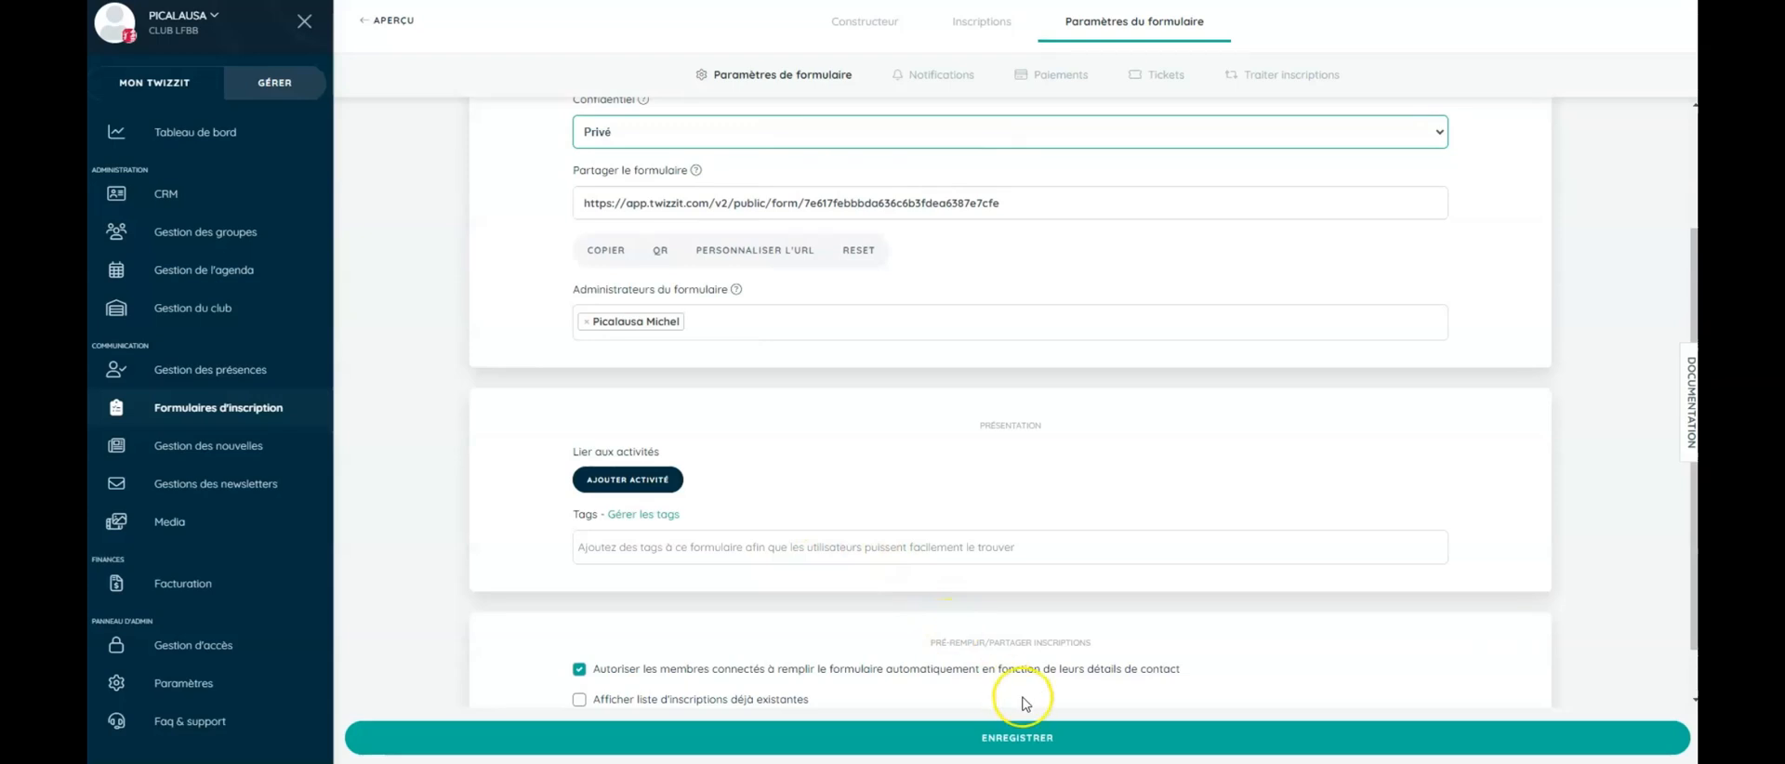
{"action": "left_click", "coordinate": [1021, 739]}
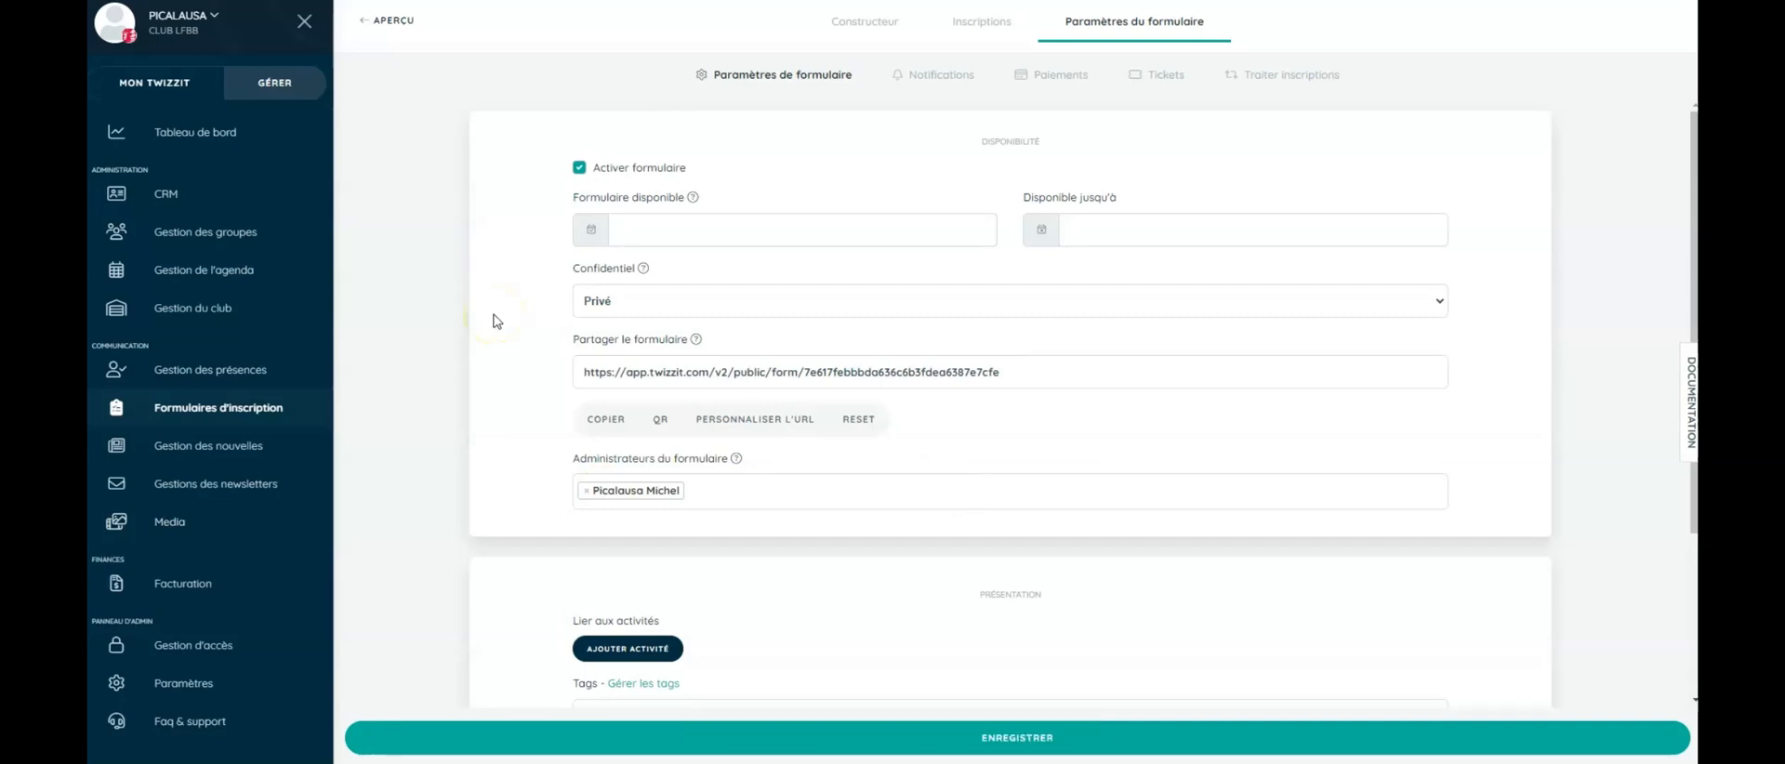
- In the Inscriptions list, preview the bulk actions for row 1, then open Joueur E's entry details
{"action": "left_click", "coordinate": [988, 28]}
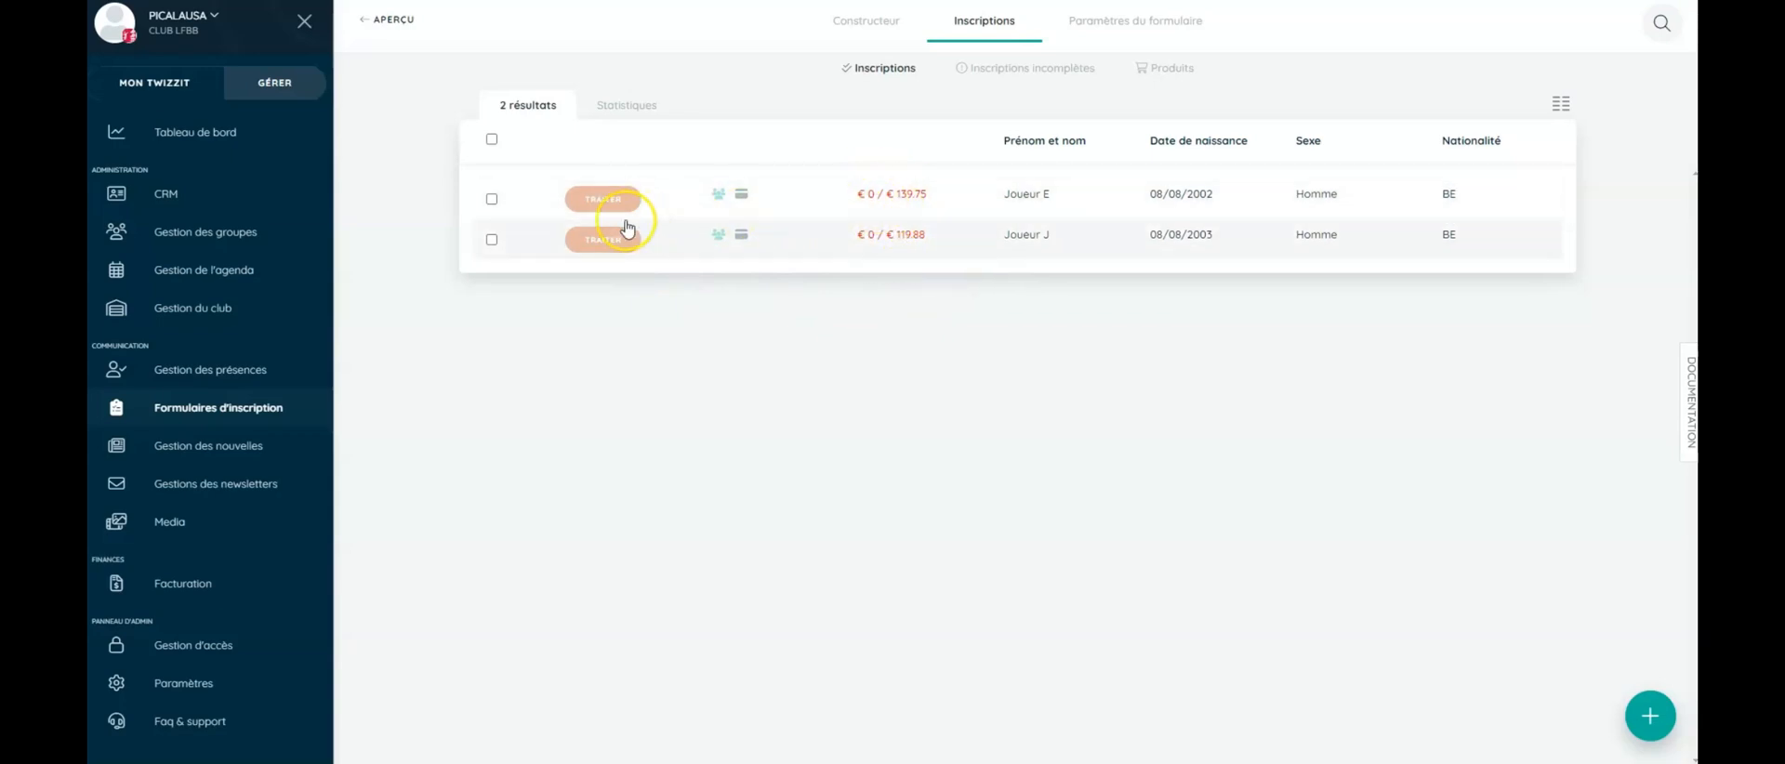
{"action": "left_click", "coordinate": [492, 200]}
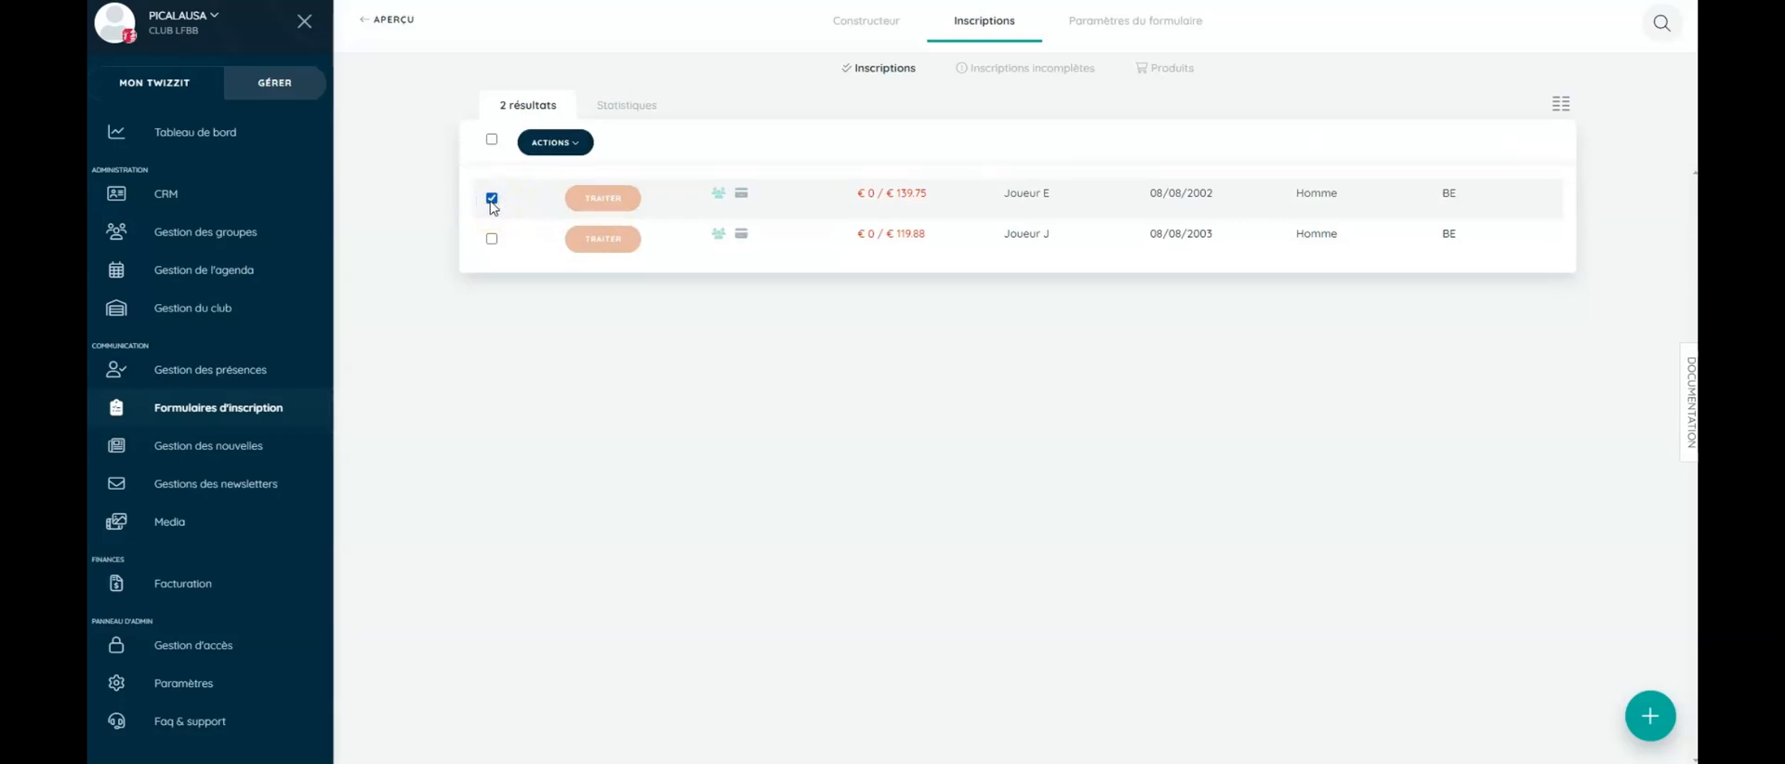
{"action": "left_click", "coordinate": [562, 144]}
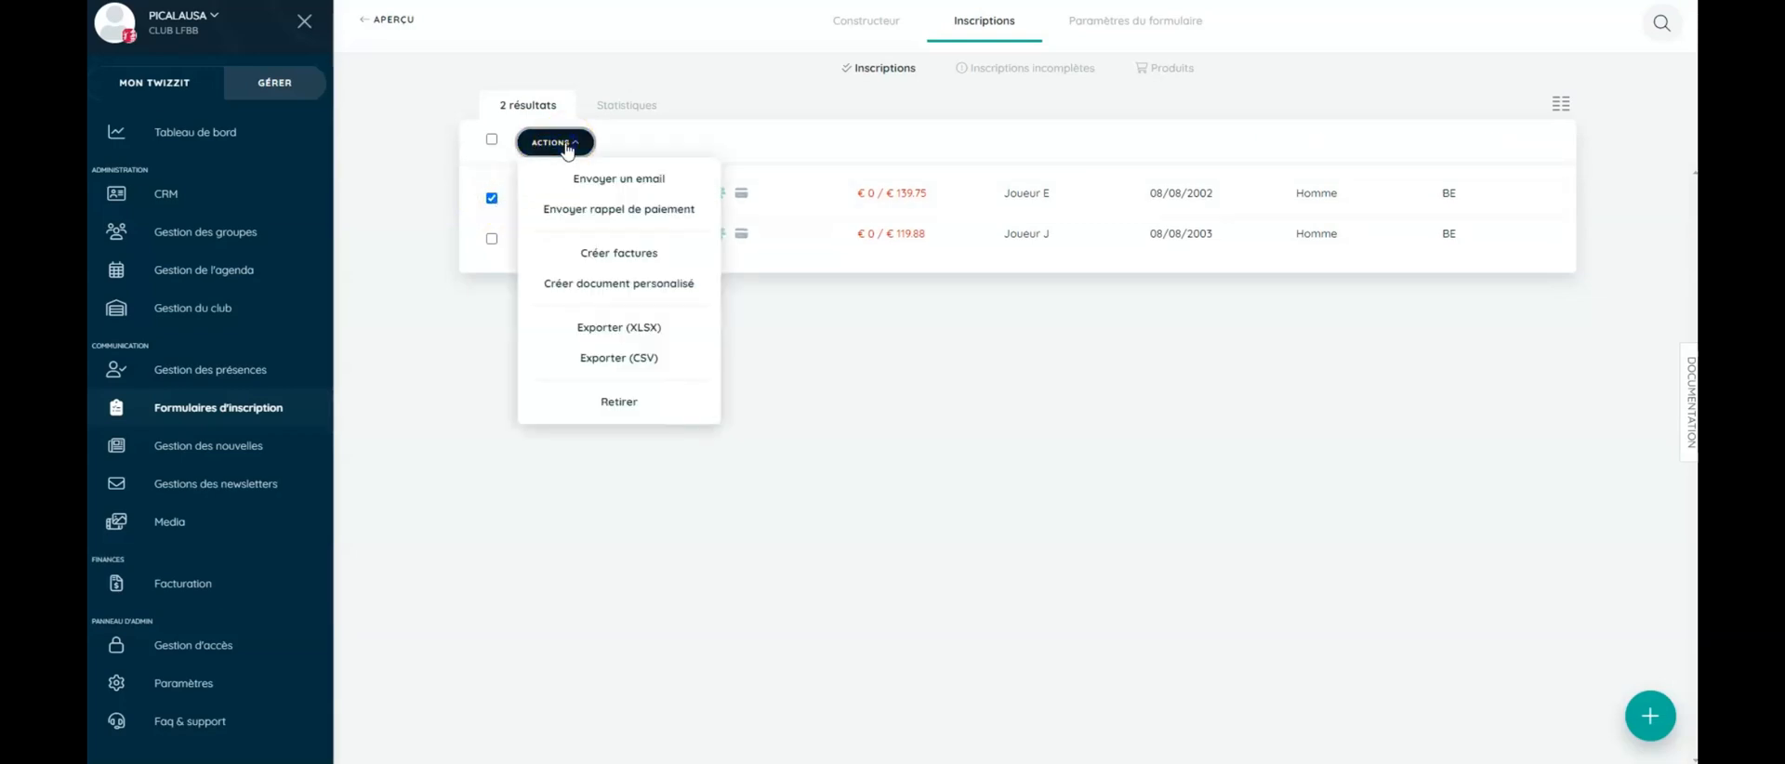
{"action": "left_click", "coordinate": [592, 173]}
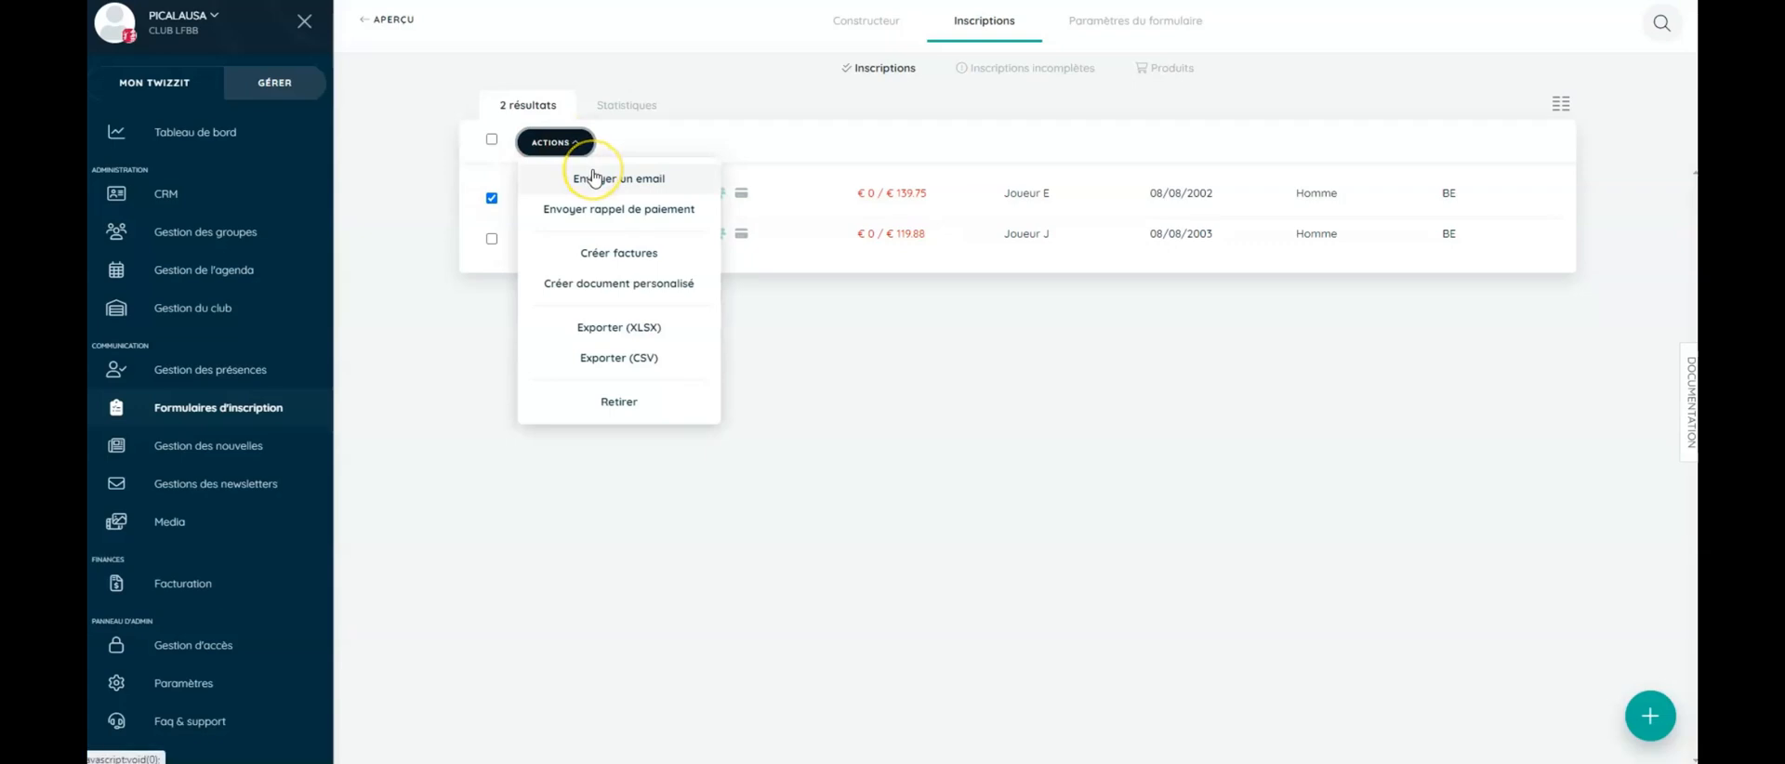
{"action": "left_click", "coordinate": [601, 212]}
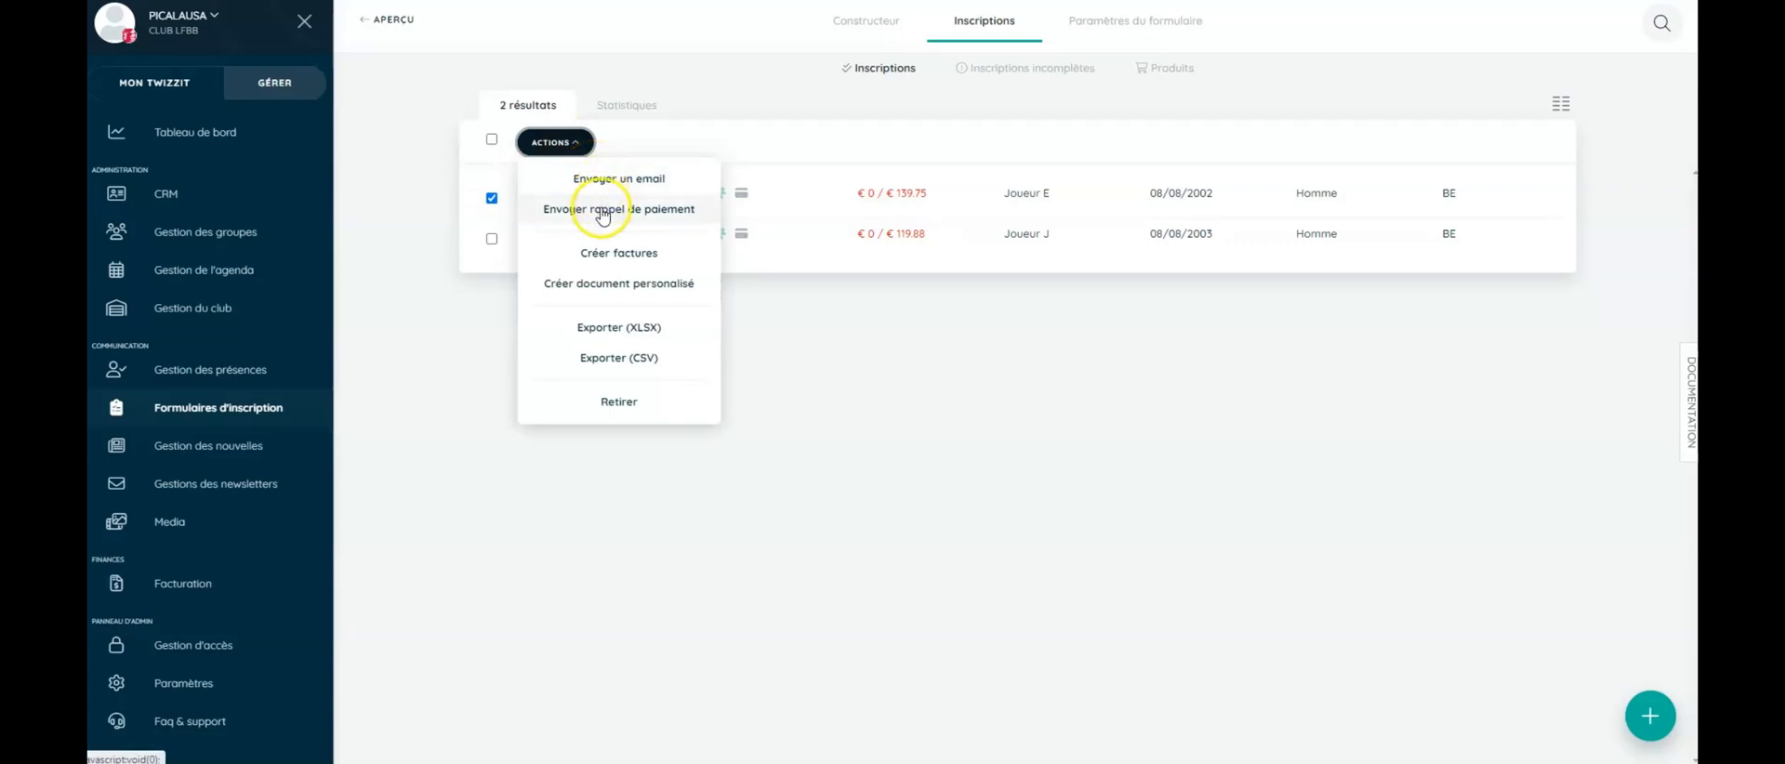
{"action": "left_click", "coordinate": [557, 142]}
{"action": "left_click", "coordinate": [492, 198]}
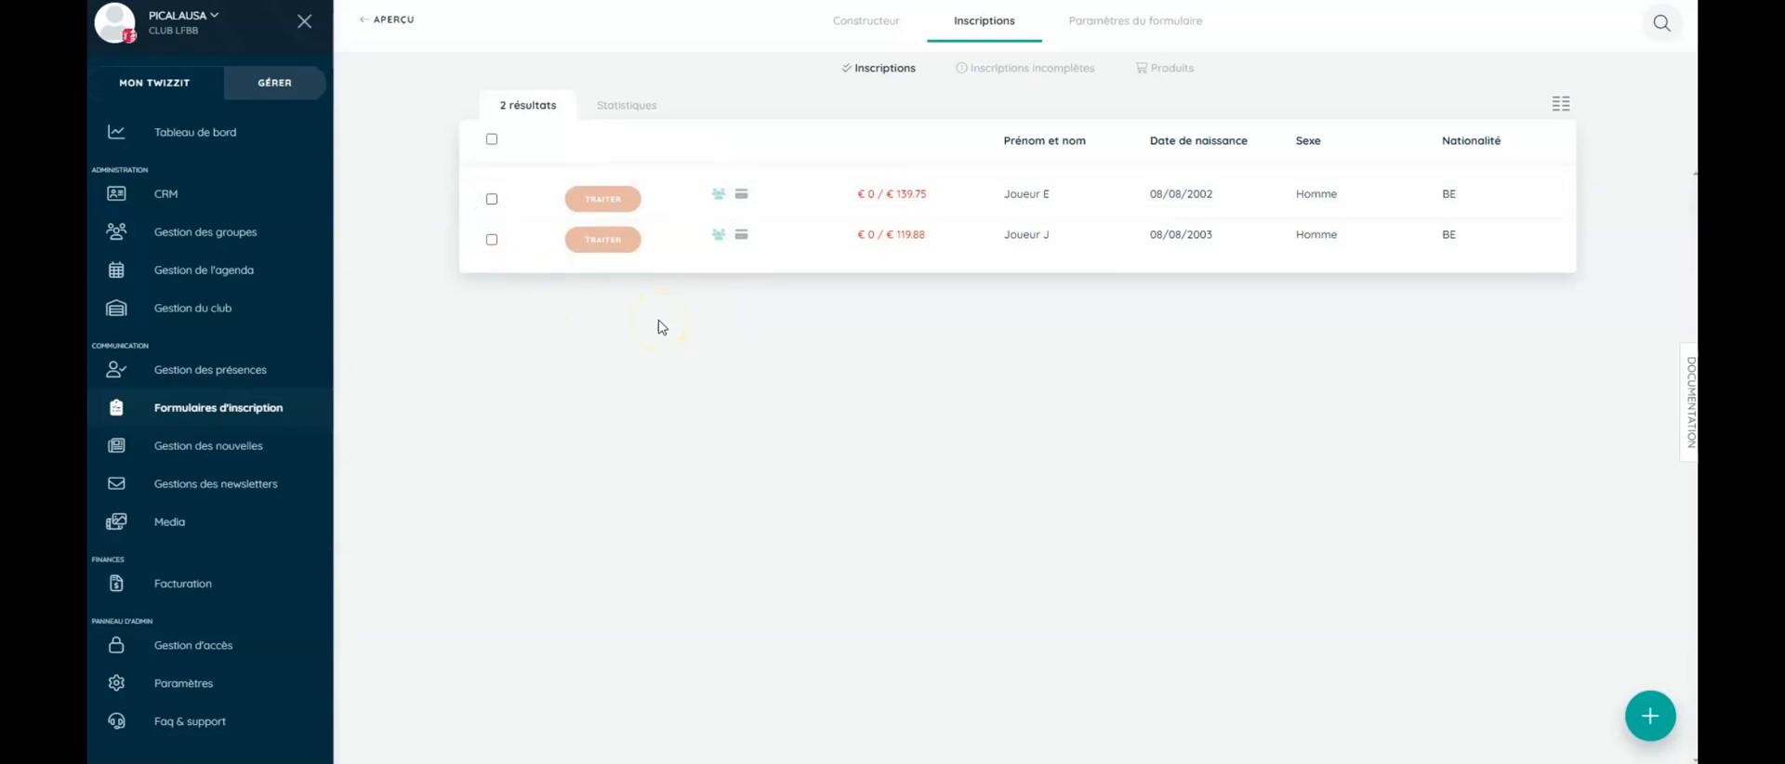
{"action": "left_click", "coordinate": [987, 206]}
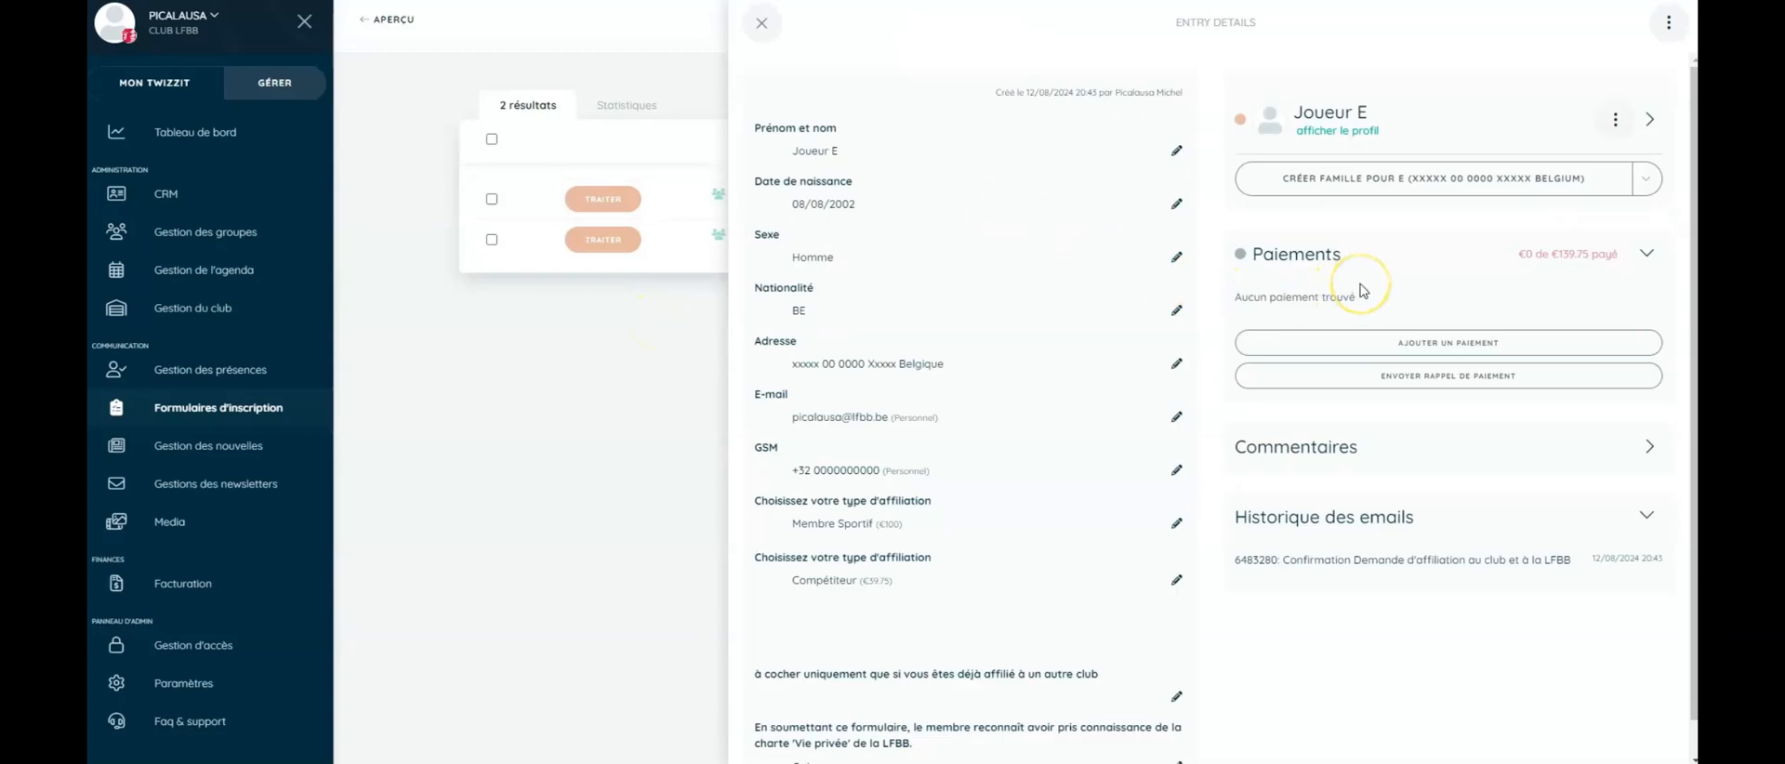
- Add a €139.75 Virement bancaire payment to Joueur E's entry and send the payment confirmation e-mail
{"action": "left_click", "coordinate": [1478, 343]}
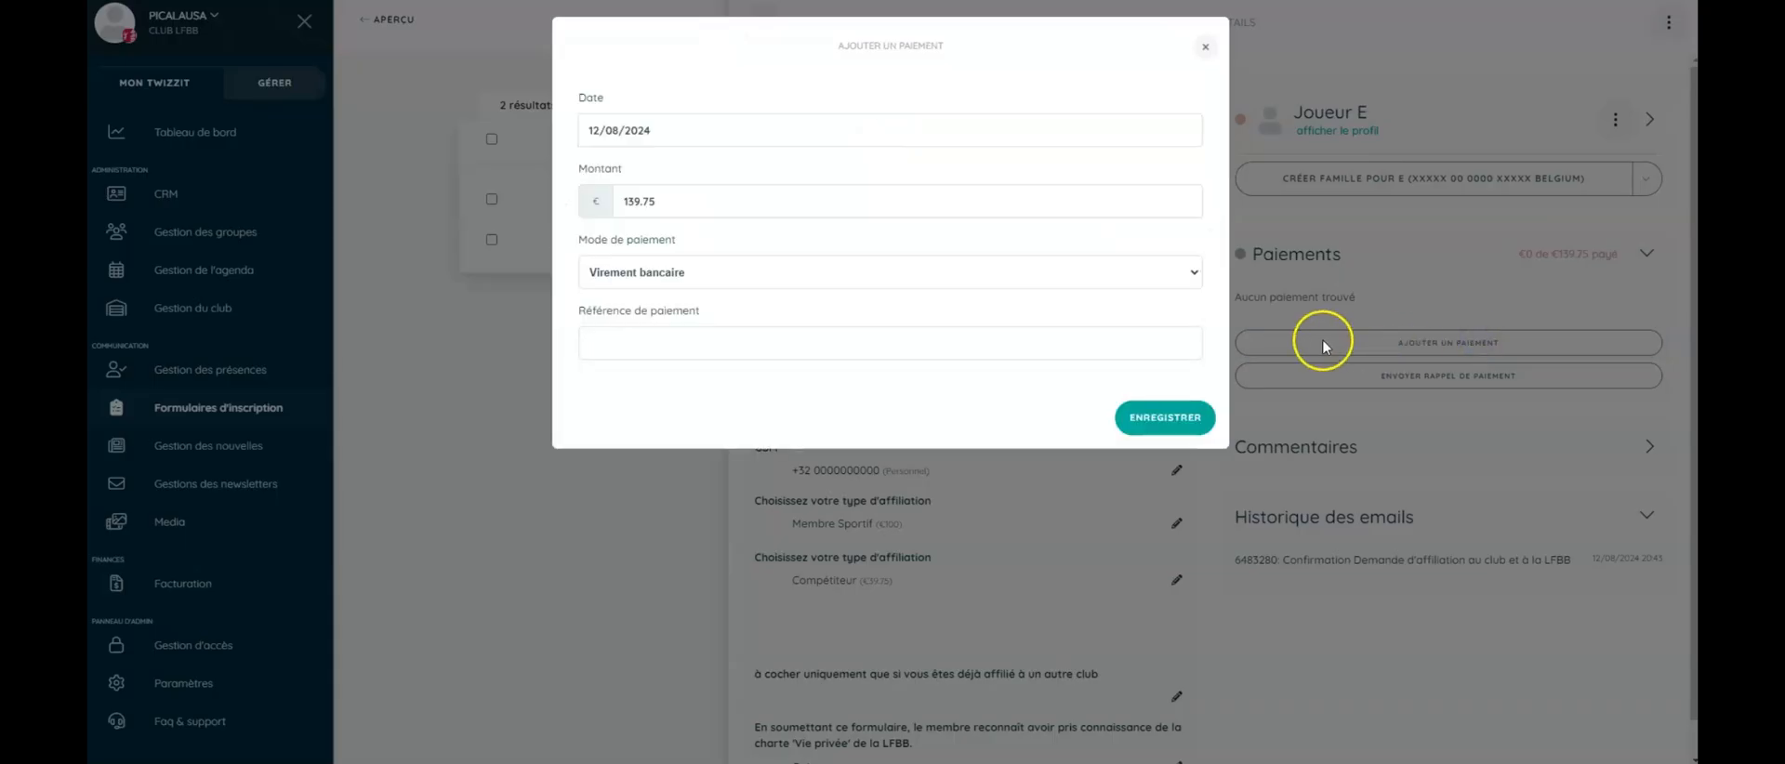
{"action": "left_click", "coordinate": [1143, 275]}
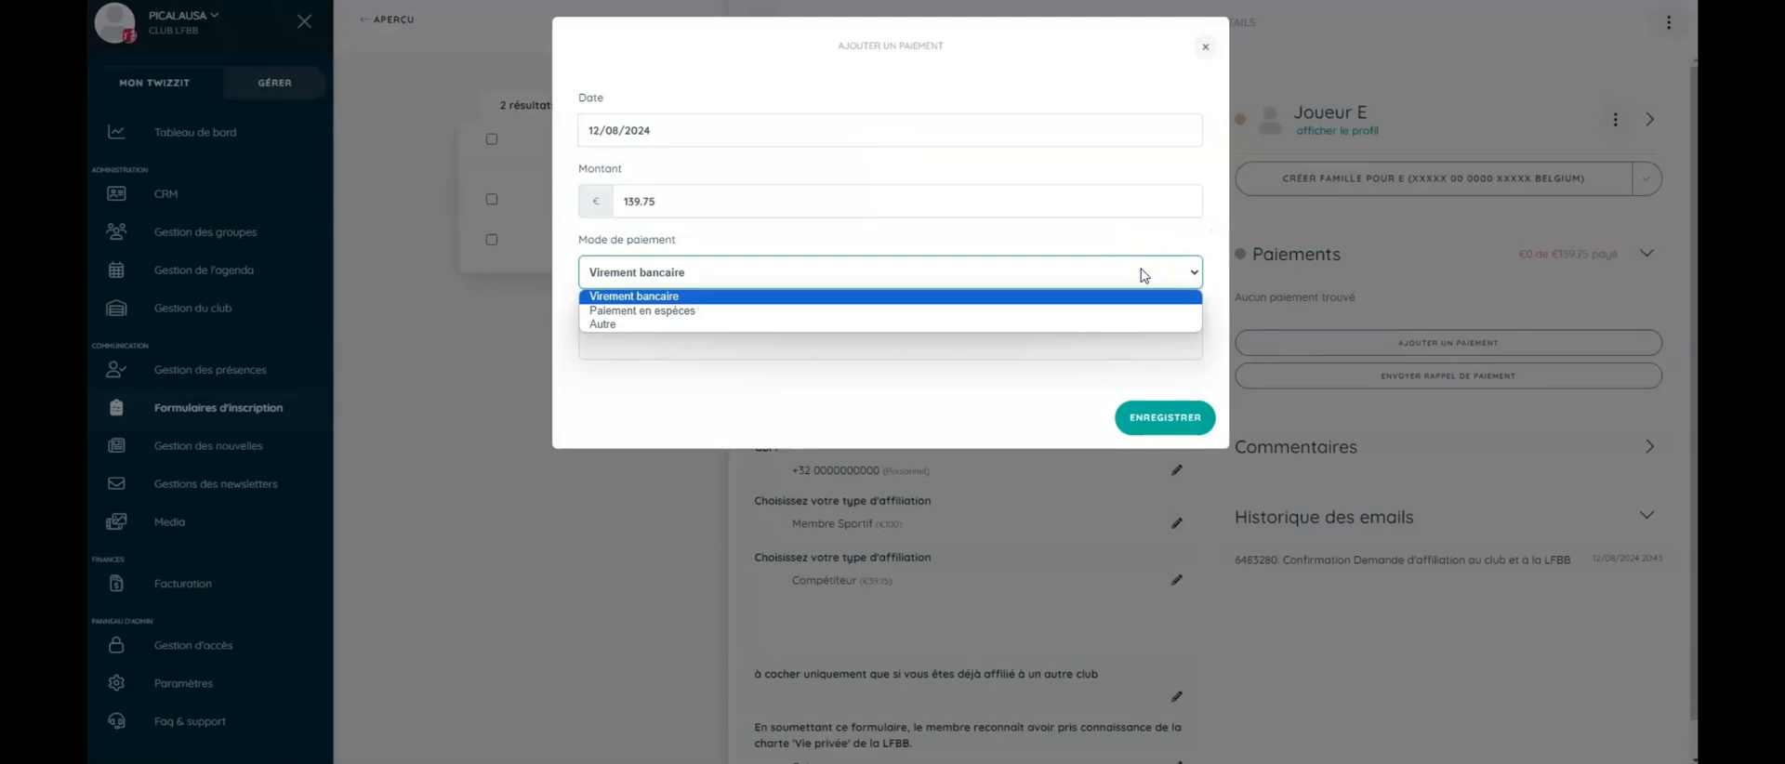
{"action": "left_click", "coordinate": [1143, 275]}
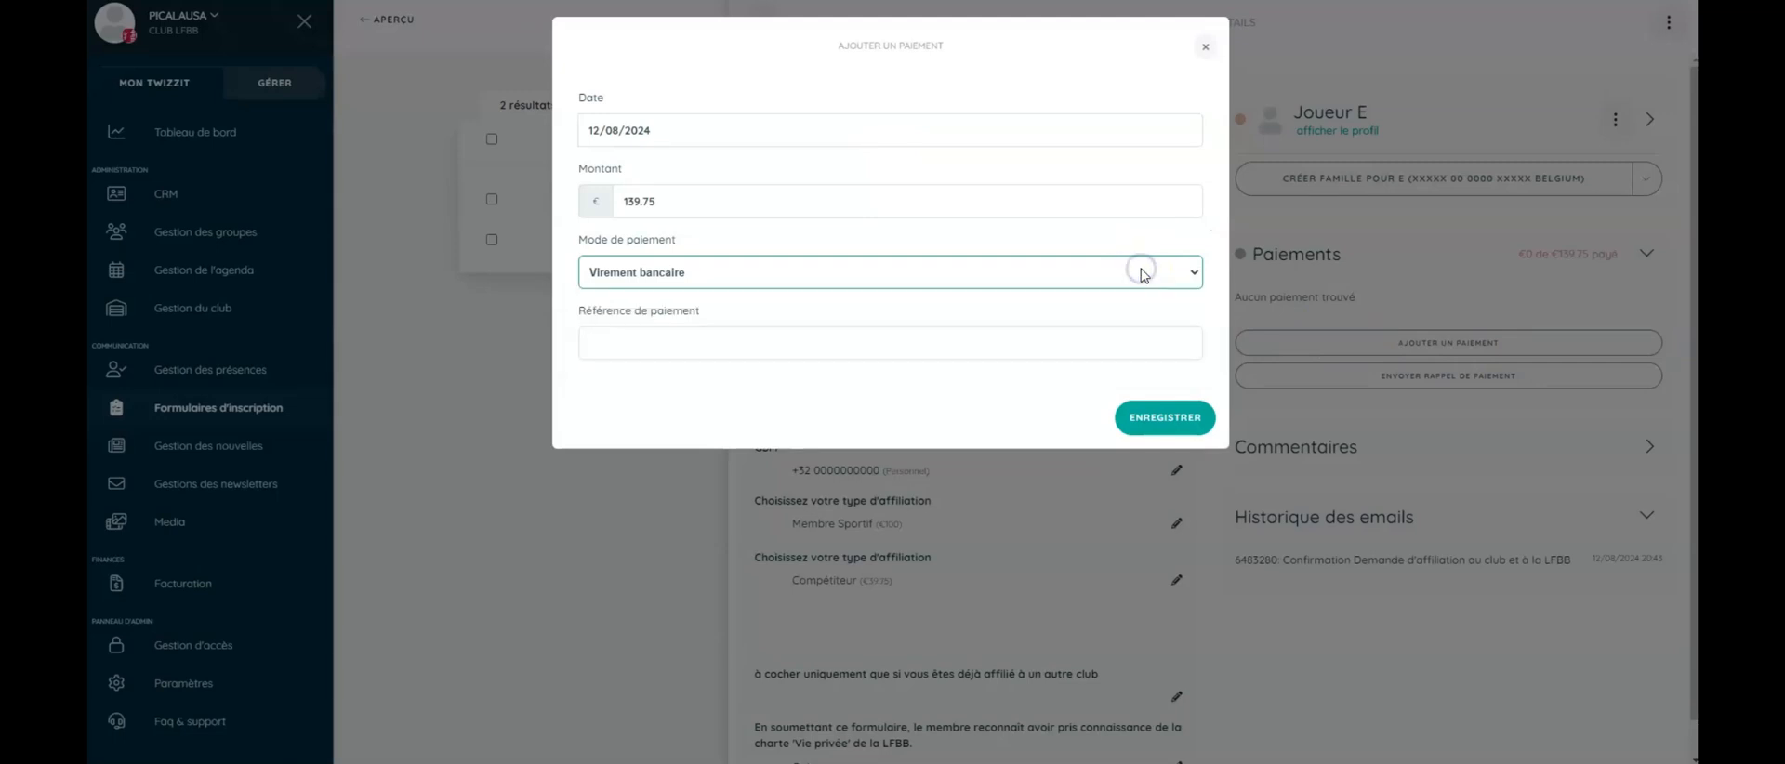
{"action": "left_click", "coordinate": [1161, 417]}
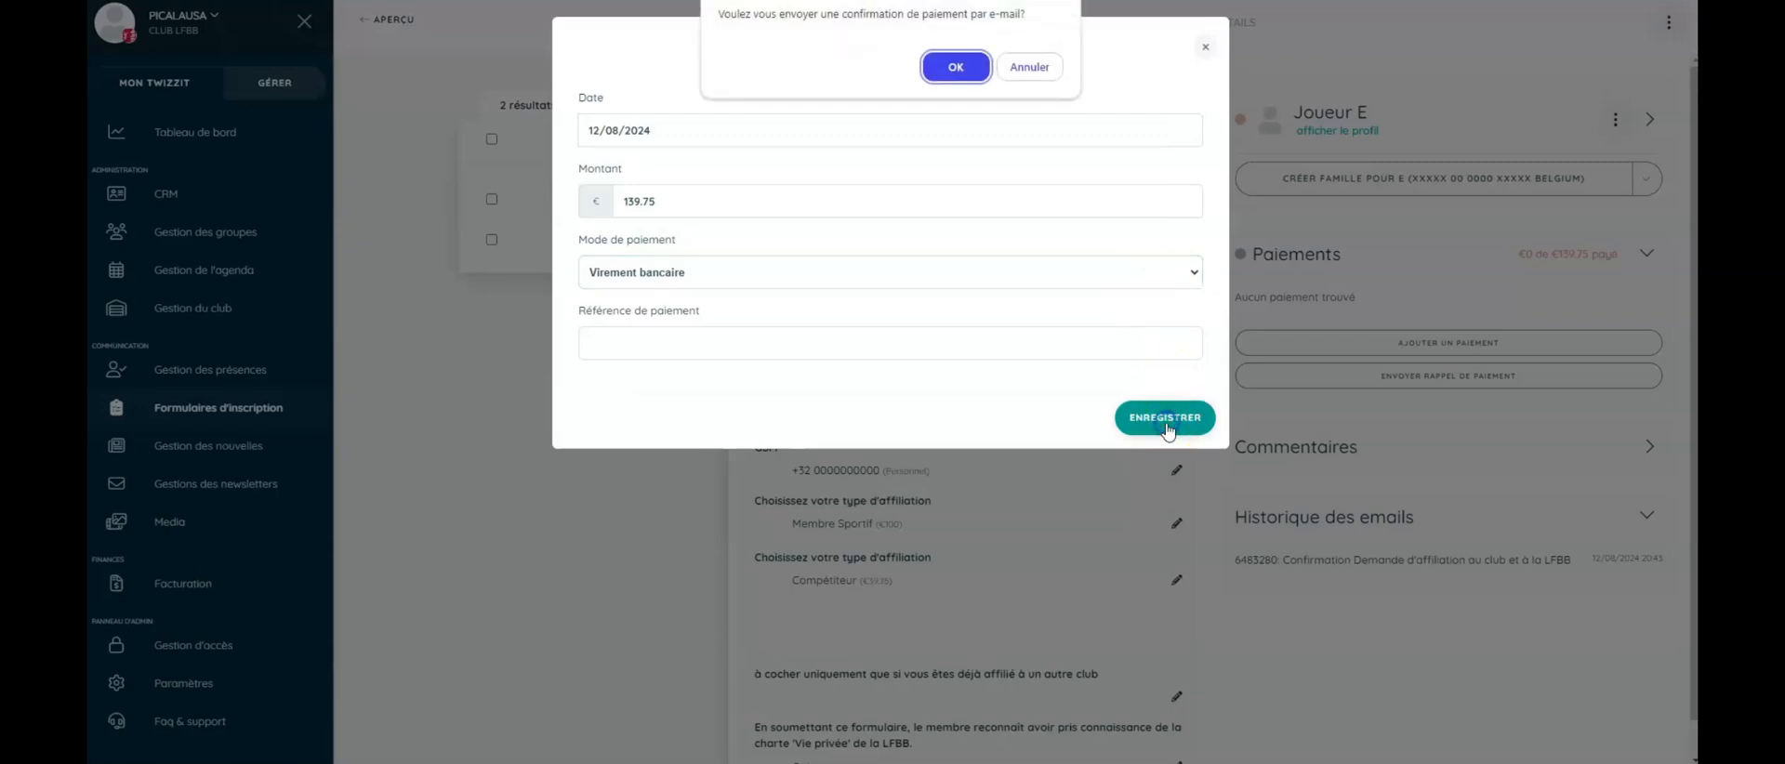
{"action": "left_click", "coordinate": [954, 66]}
{"action": "left_click", "coordinate": [1139, 490]}
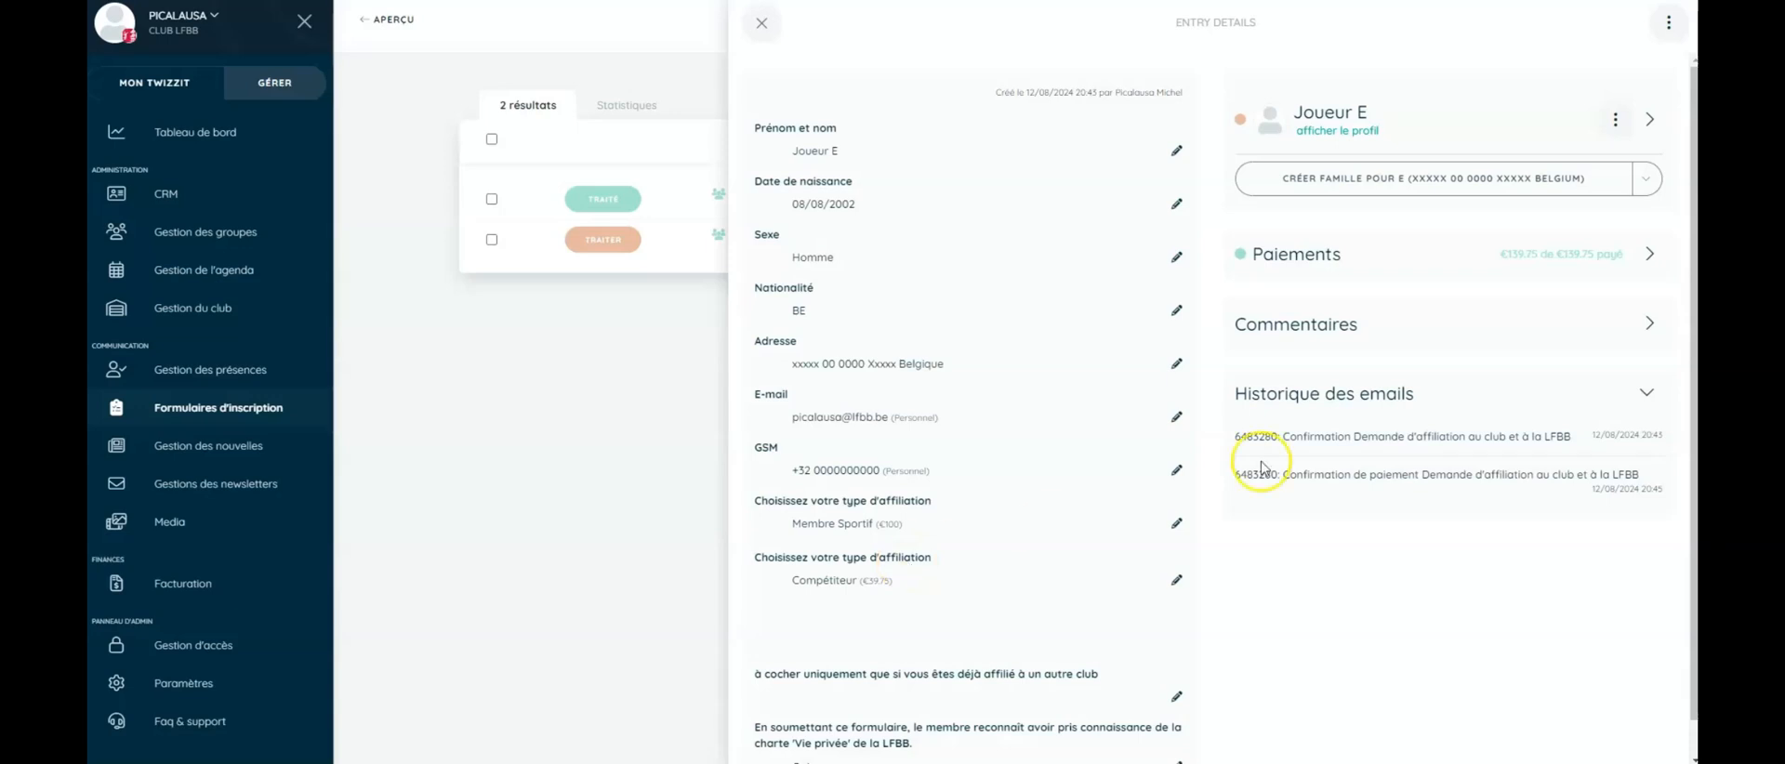
- From Joueur E's profile, request changing the Badminton Belgium membership from Loisir to Compétiteur
{"action": "left_click", "coordinate": [1347, 137]}
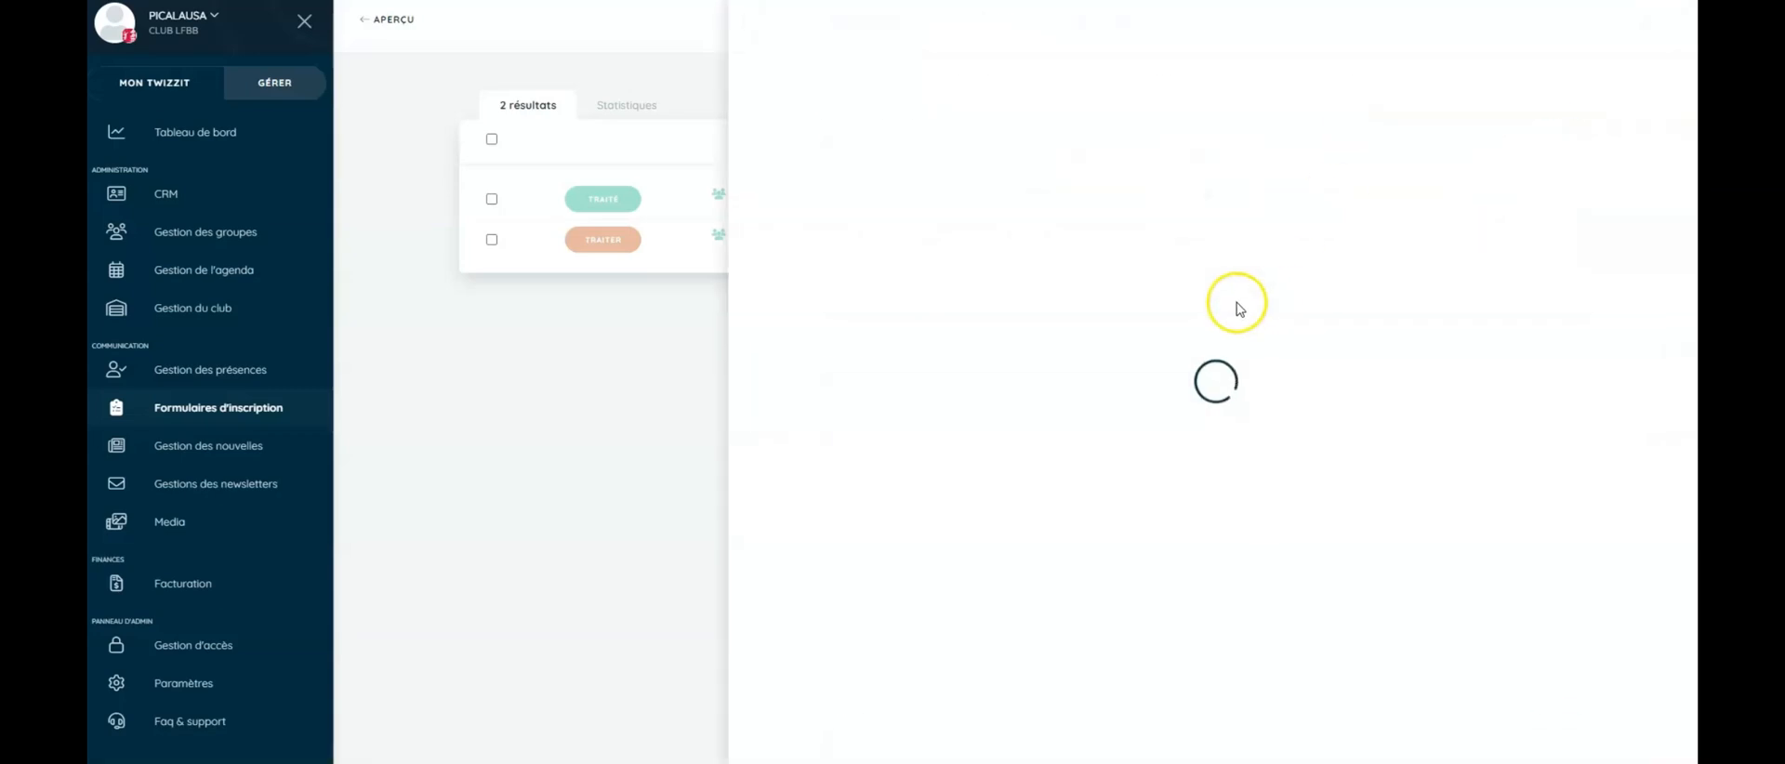
{"action": "scroll", "coordinate": [1177, 388], "scroll_direction": "down", "scroll_amount": 3}
{"action": "scroll", "coordinate": [1176, 388], "scroll_direction": "down", "scroll_amount": 1}
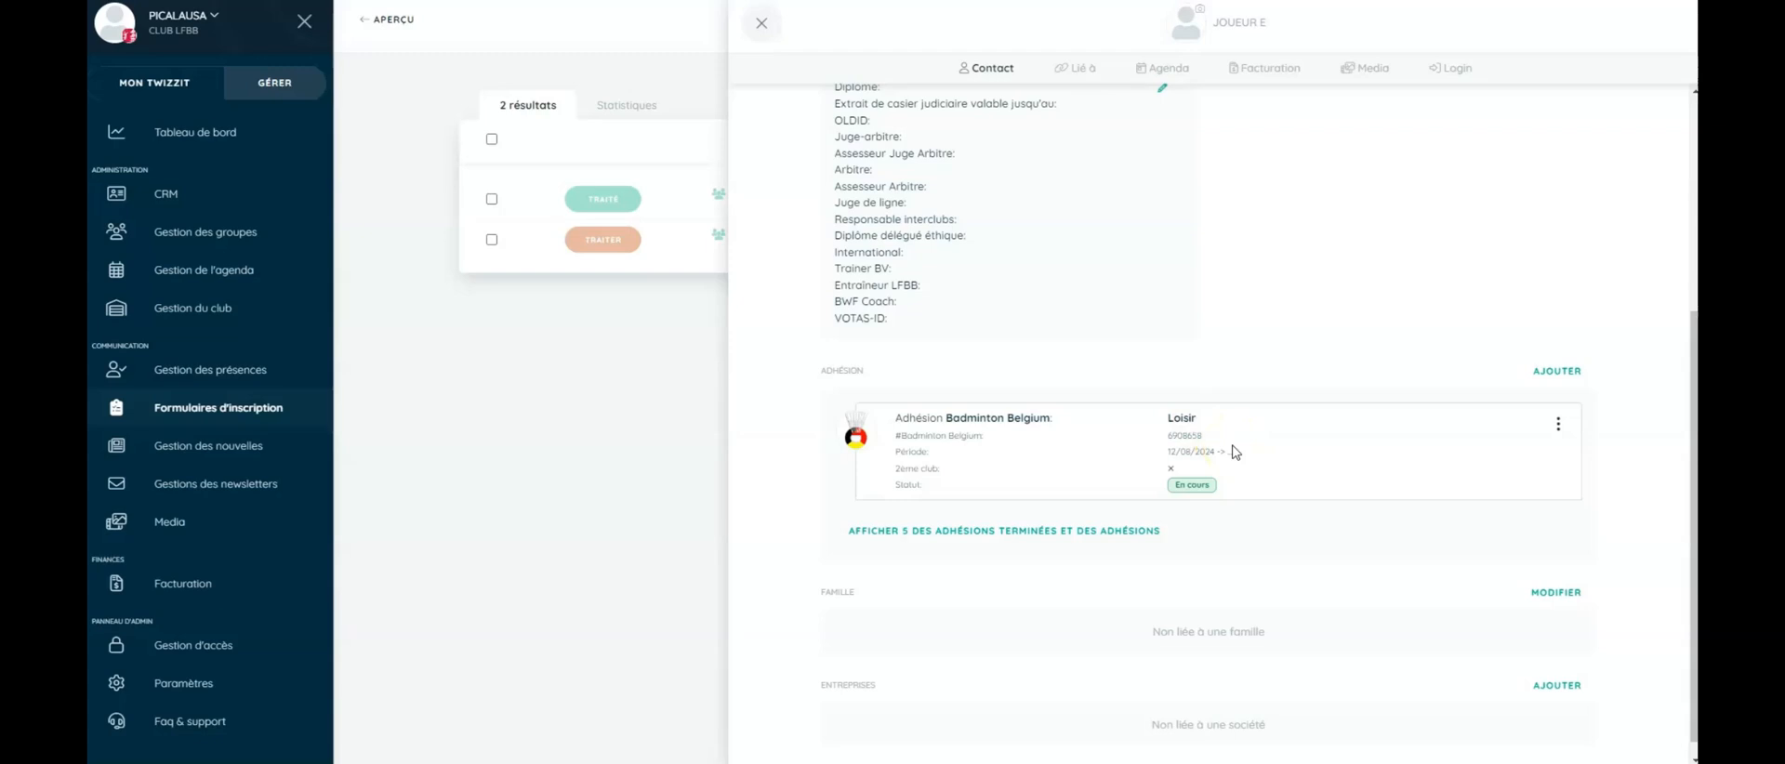
{"action": "left_click", "coordinate": [1558, 424]}
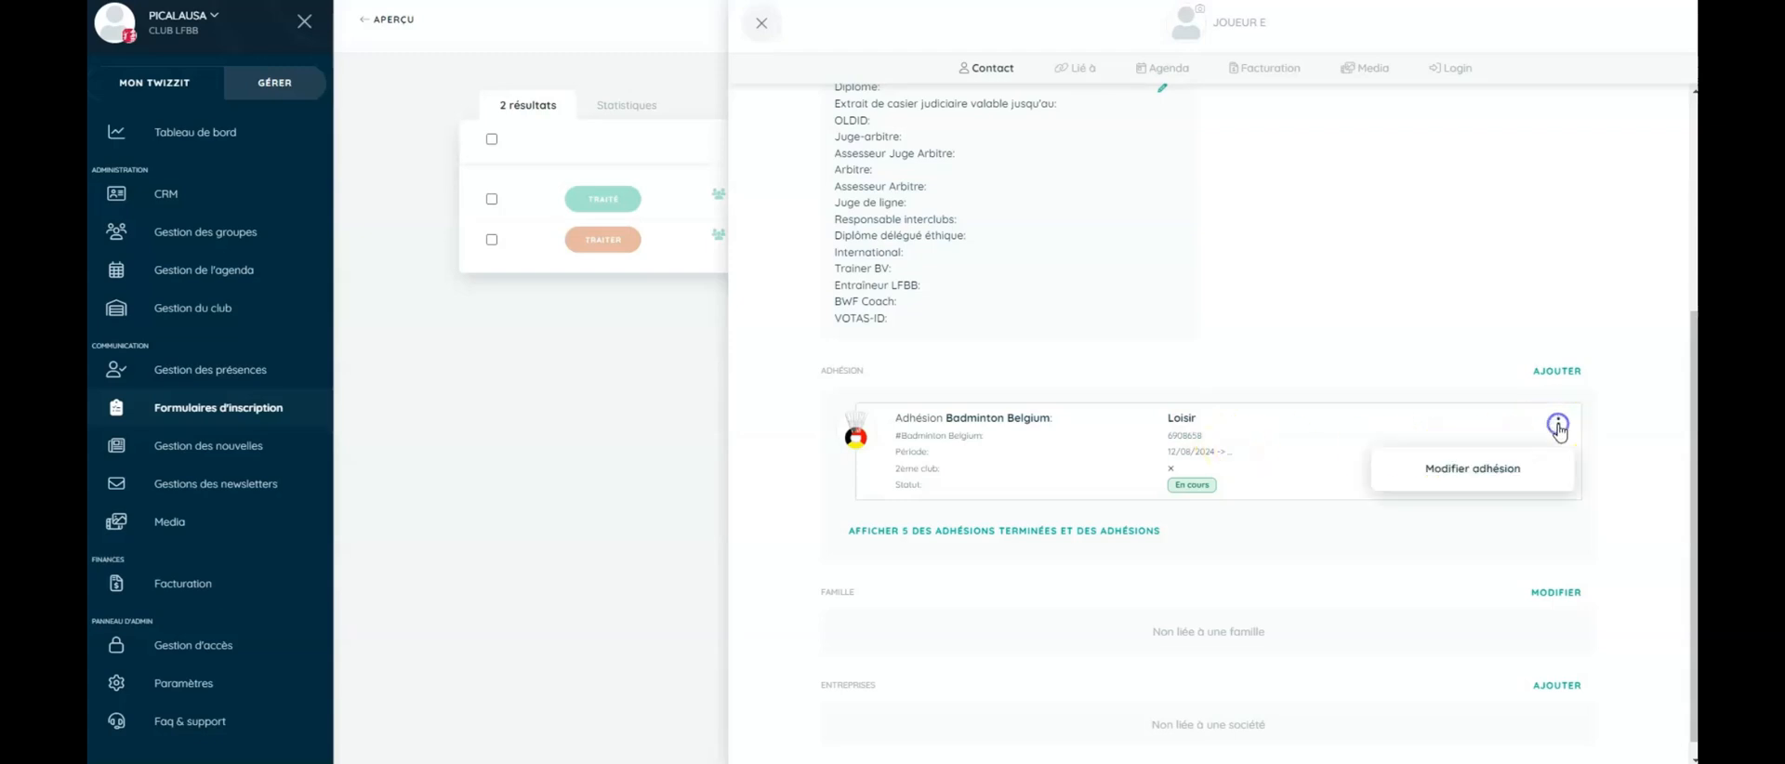
{"action": "left_click", "coordinate": [1483, 472]}
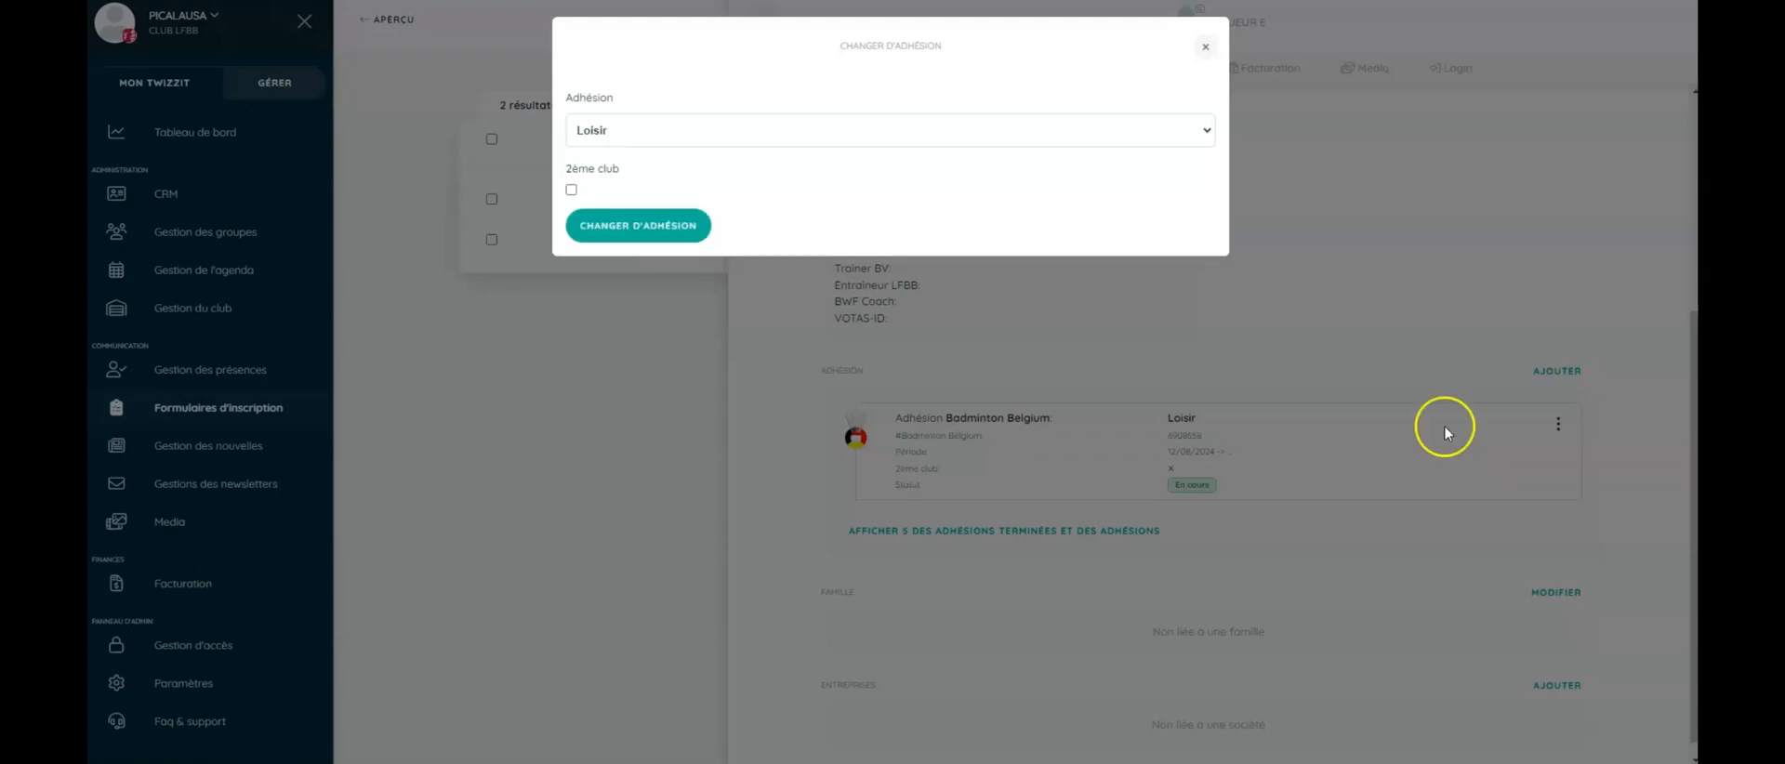
{"action": "left_click", "coordinate": [1206, 134]}
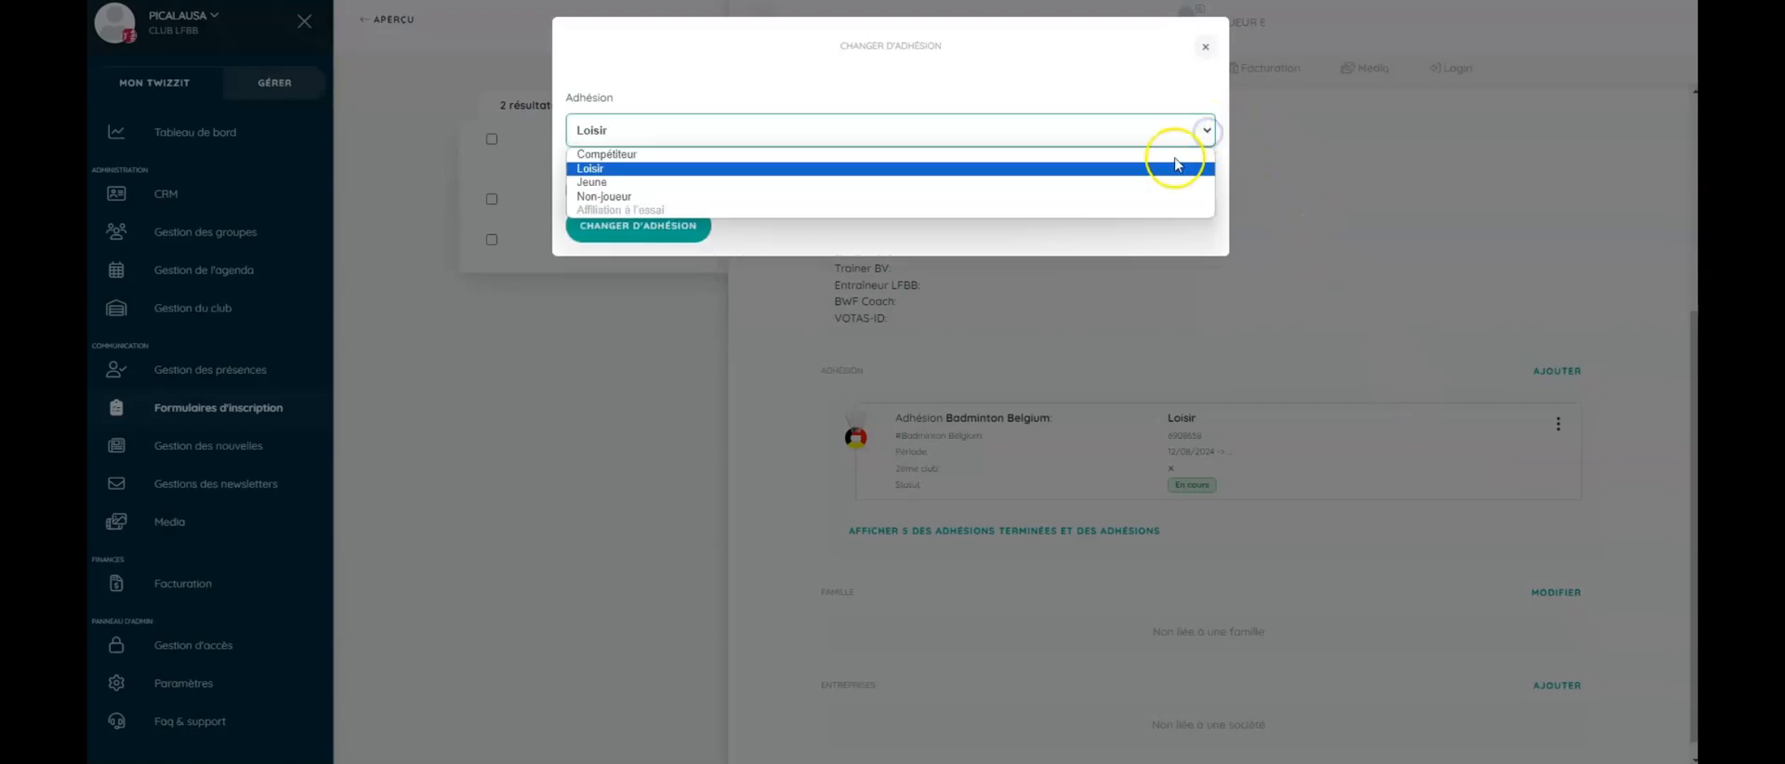
{"action": "left_click", "coordinate": [1149, 158]}
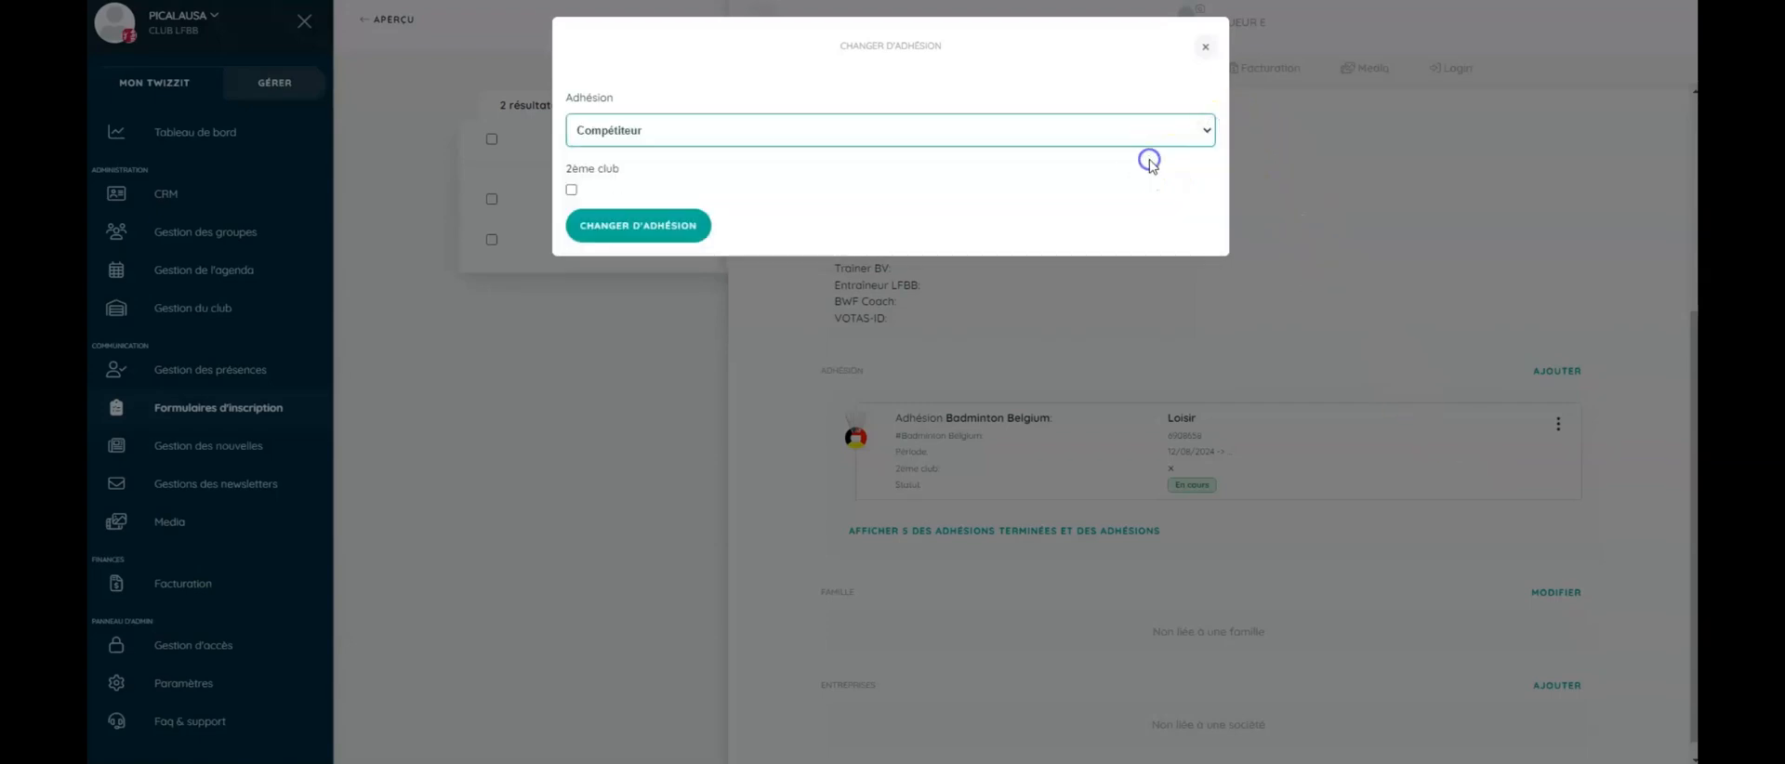
{"action": "left_click", "coordinate": [657, 227]}
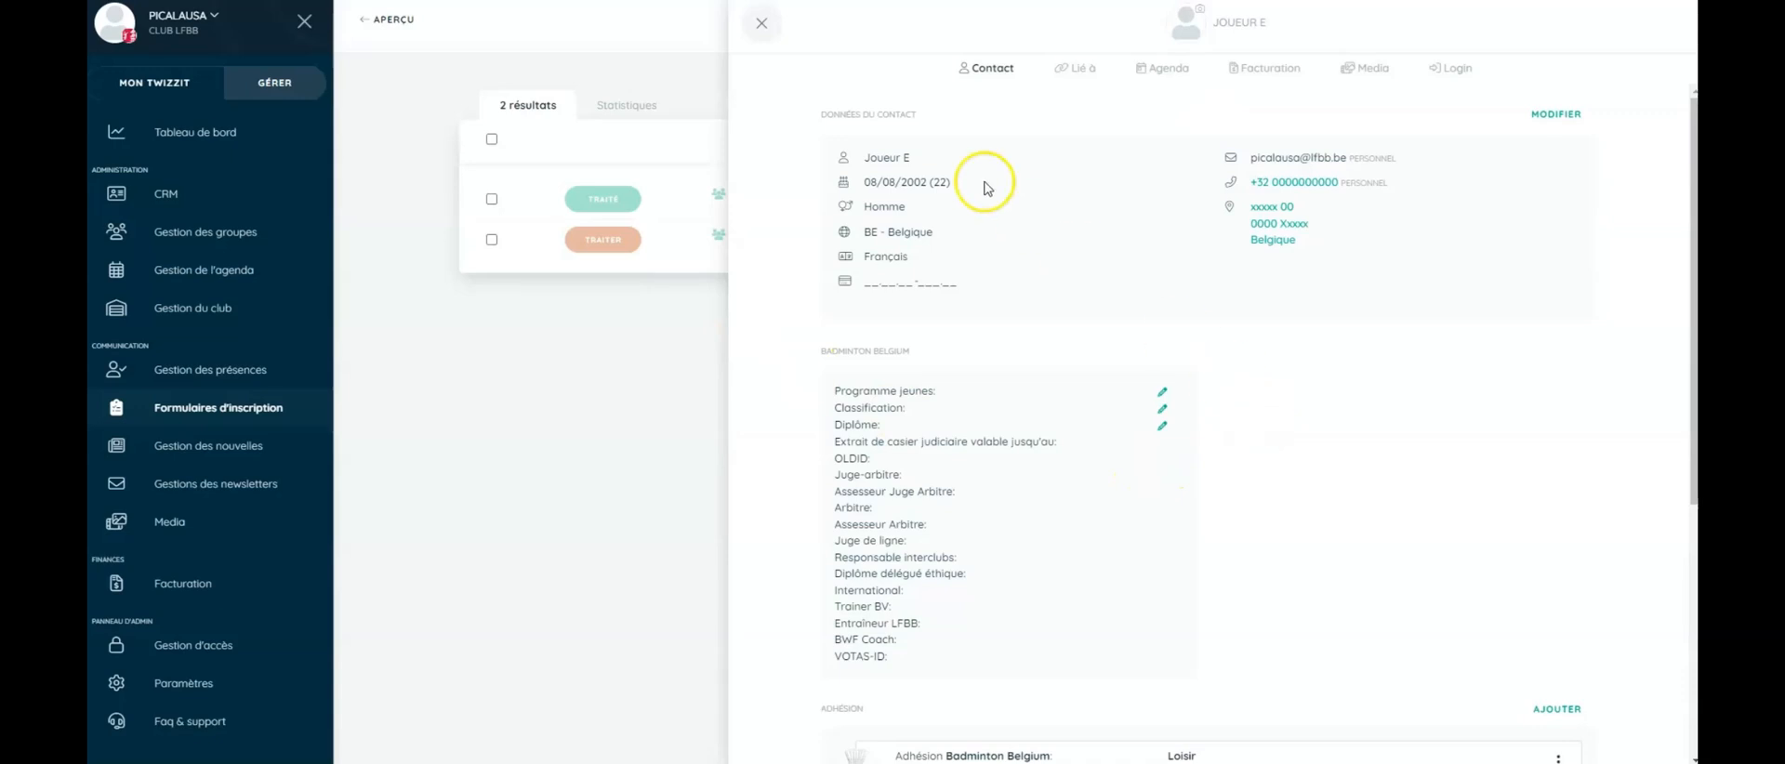
{"action": "scroll", "coordinate": [1107, 303], "scroll_direction": "down", "scroll_amount": 4}
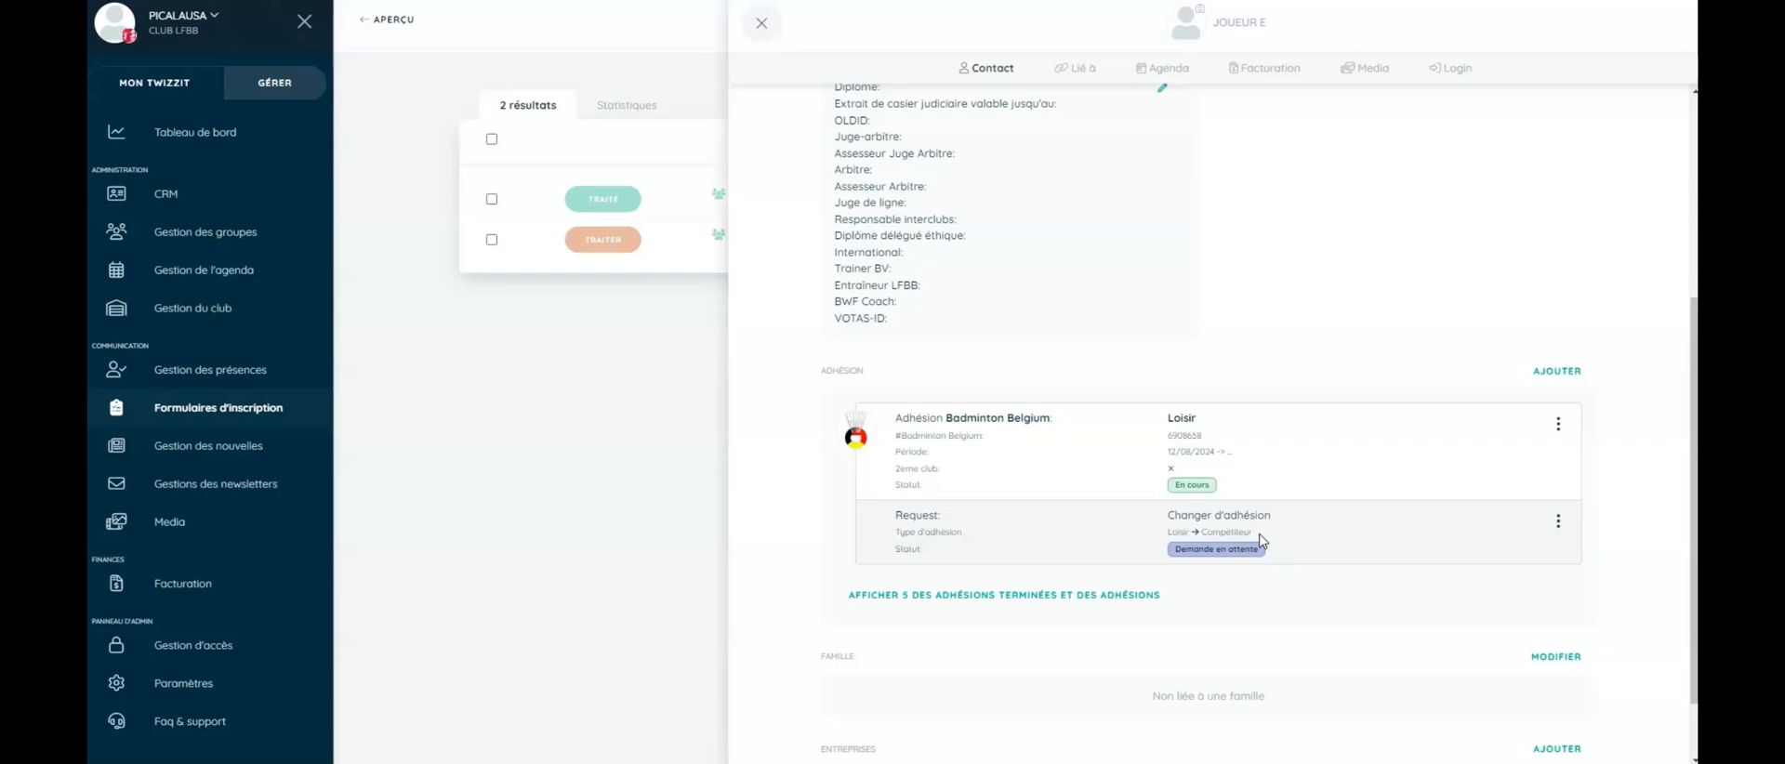
- Create a Club LFBB Membre Sportif membership for Joueur E, then close the entry panels
{"action": "left_click", "coordinate": [761, 23]}
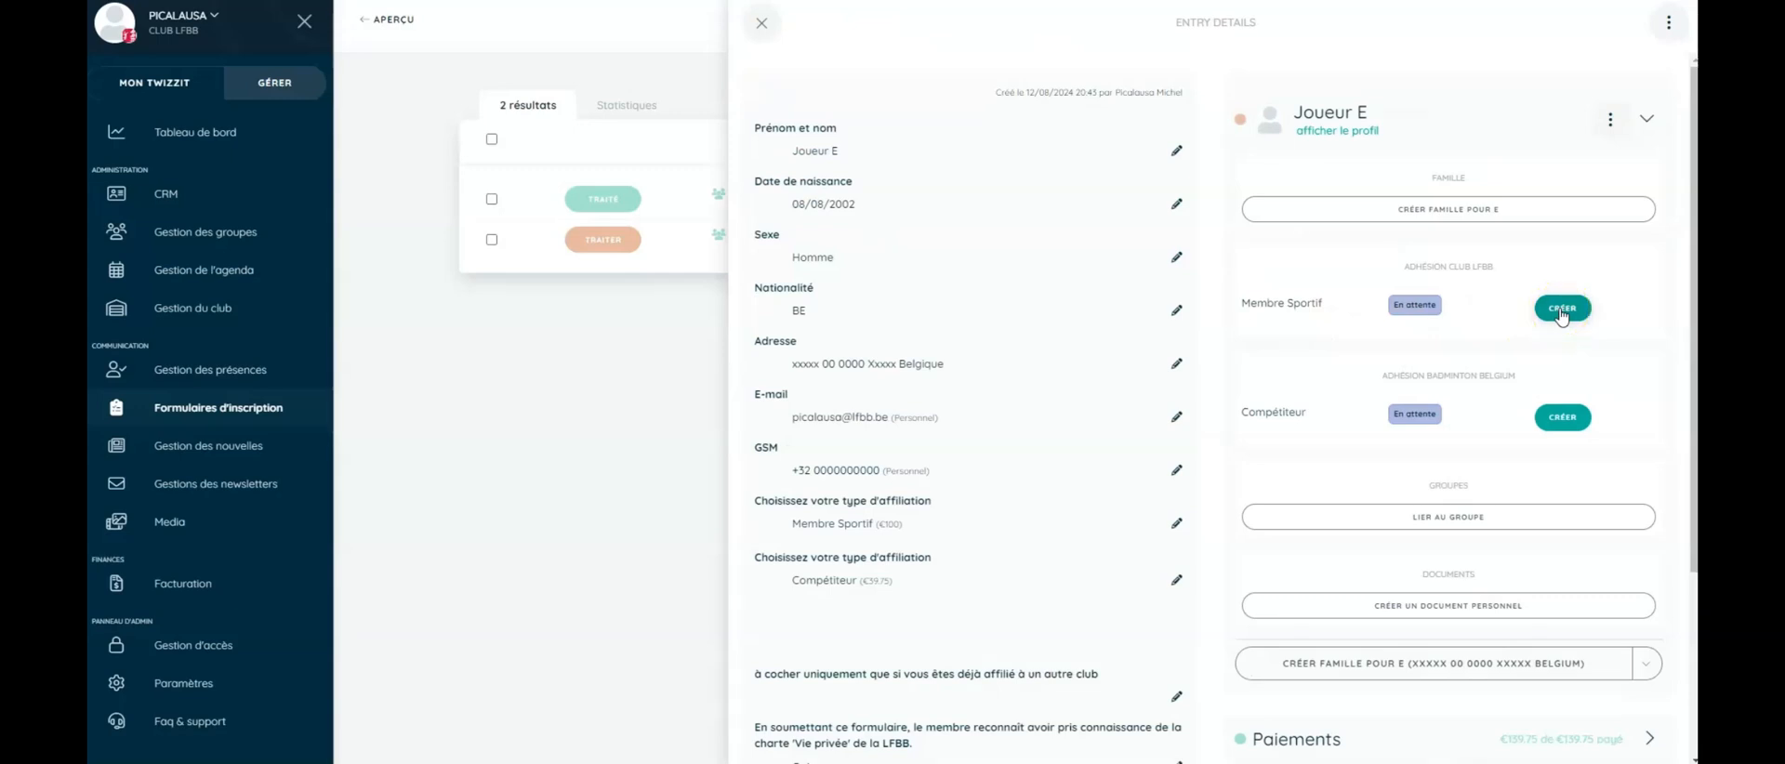
{"action": "left_click", "coordinate": [1562, 309]}
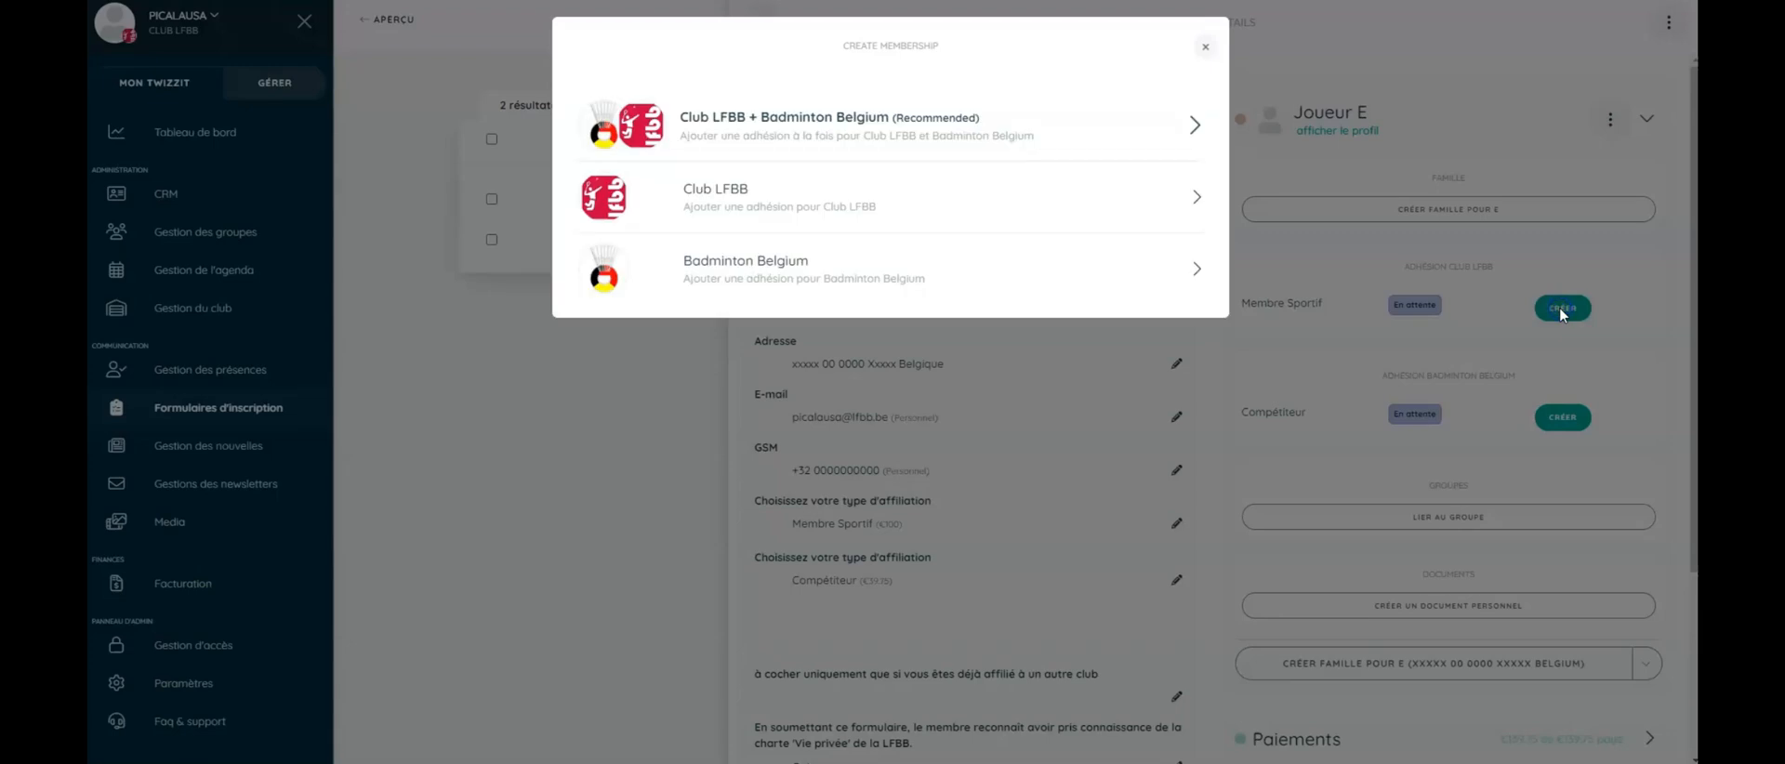
{"action": "left_click", "coordinate": [826, 211]}
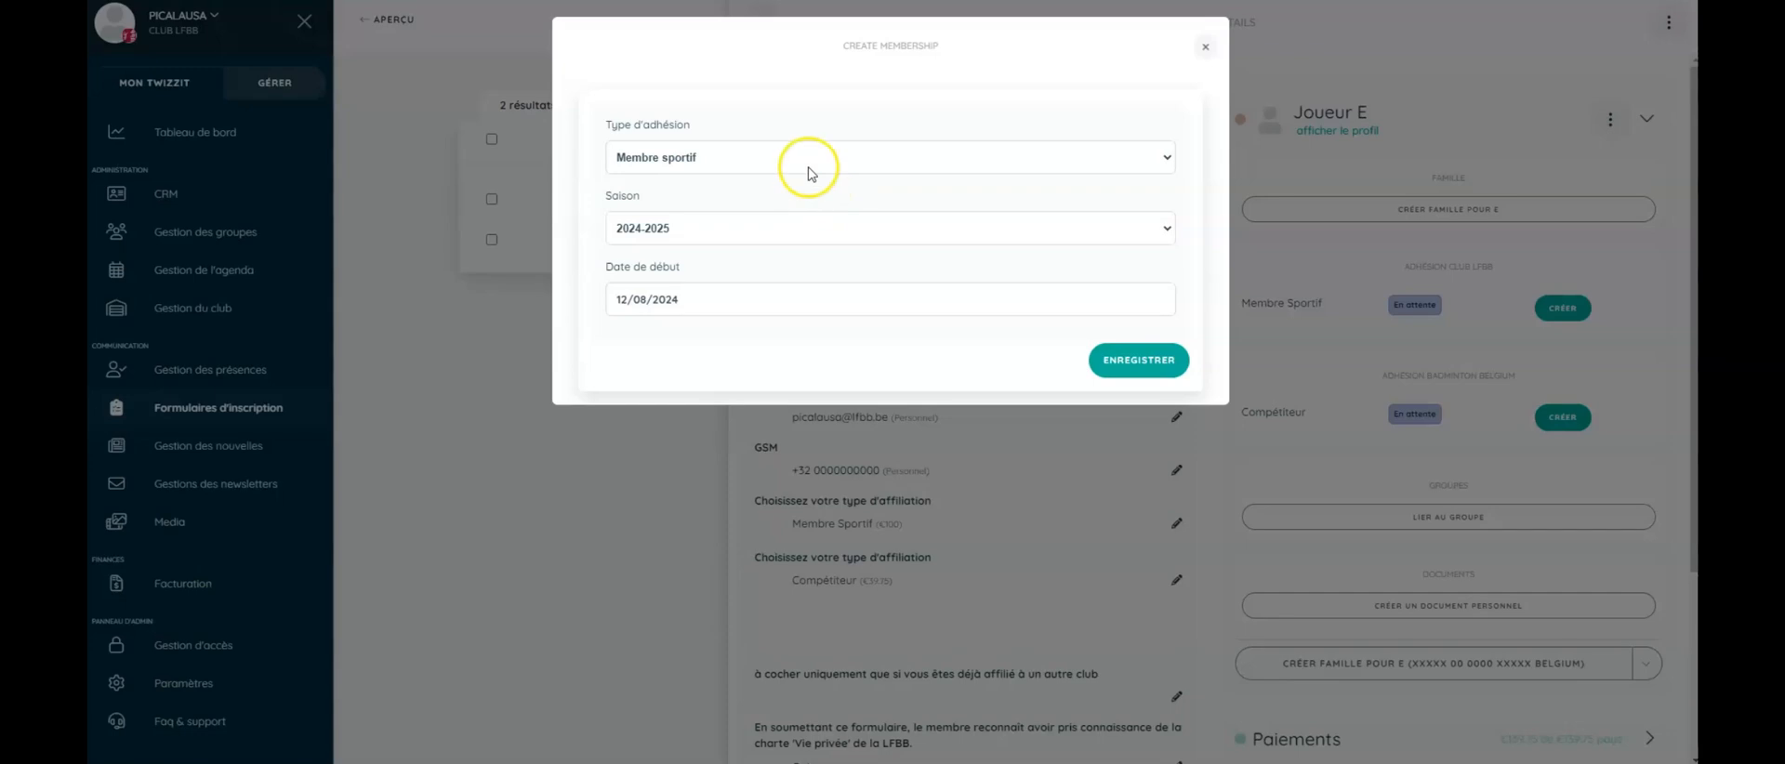
{"action": "left_click", "coordinate": [1133, 360]}
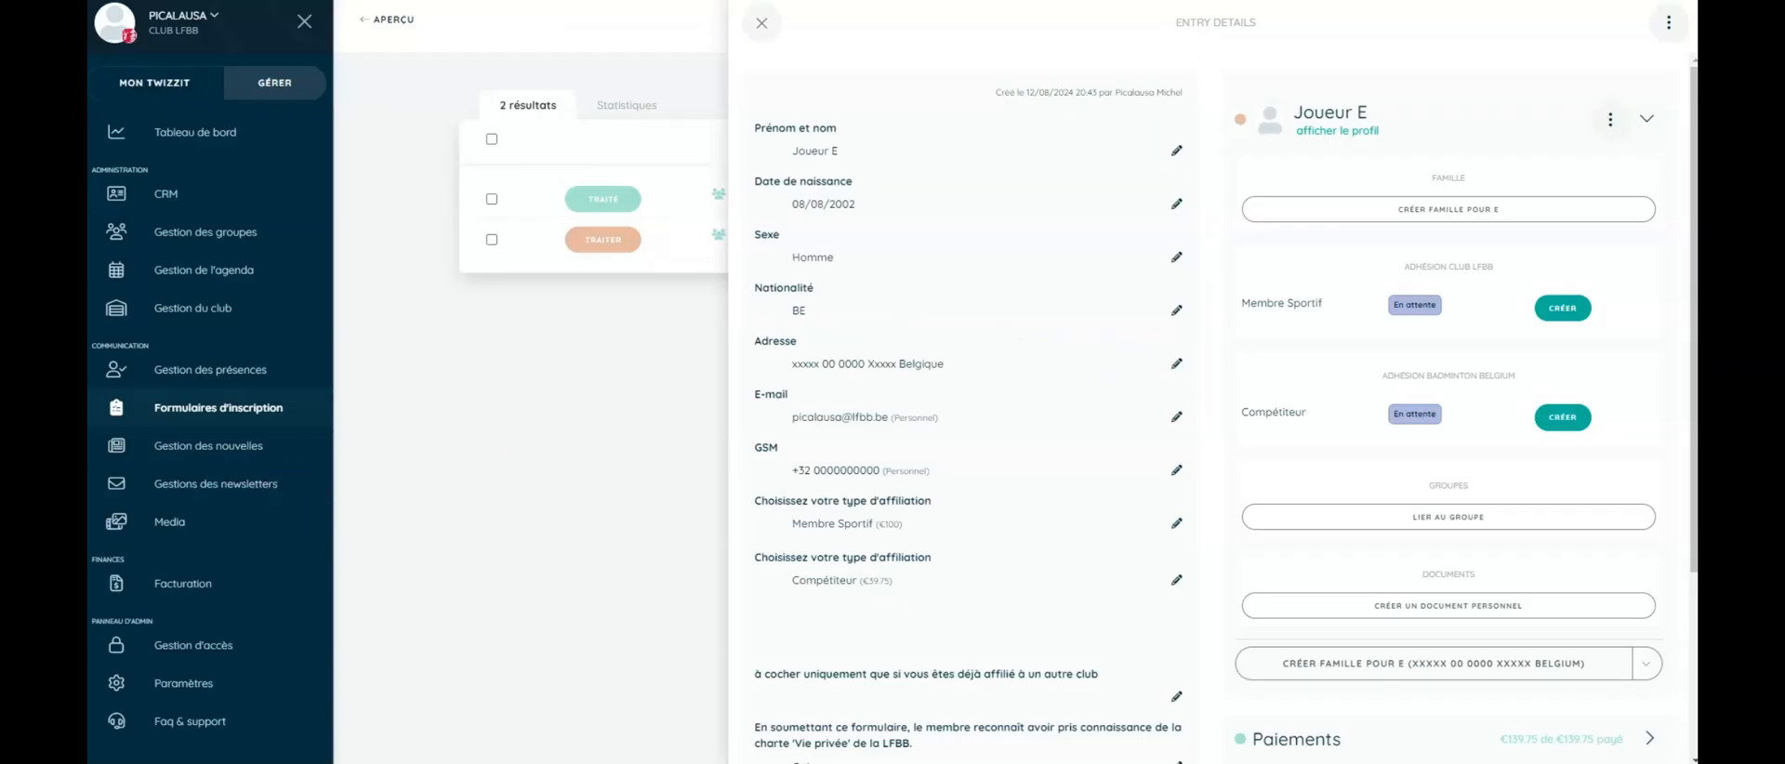
{"action": "left_click", "coordinate": [760, 26]}
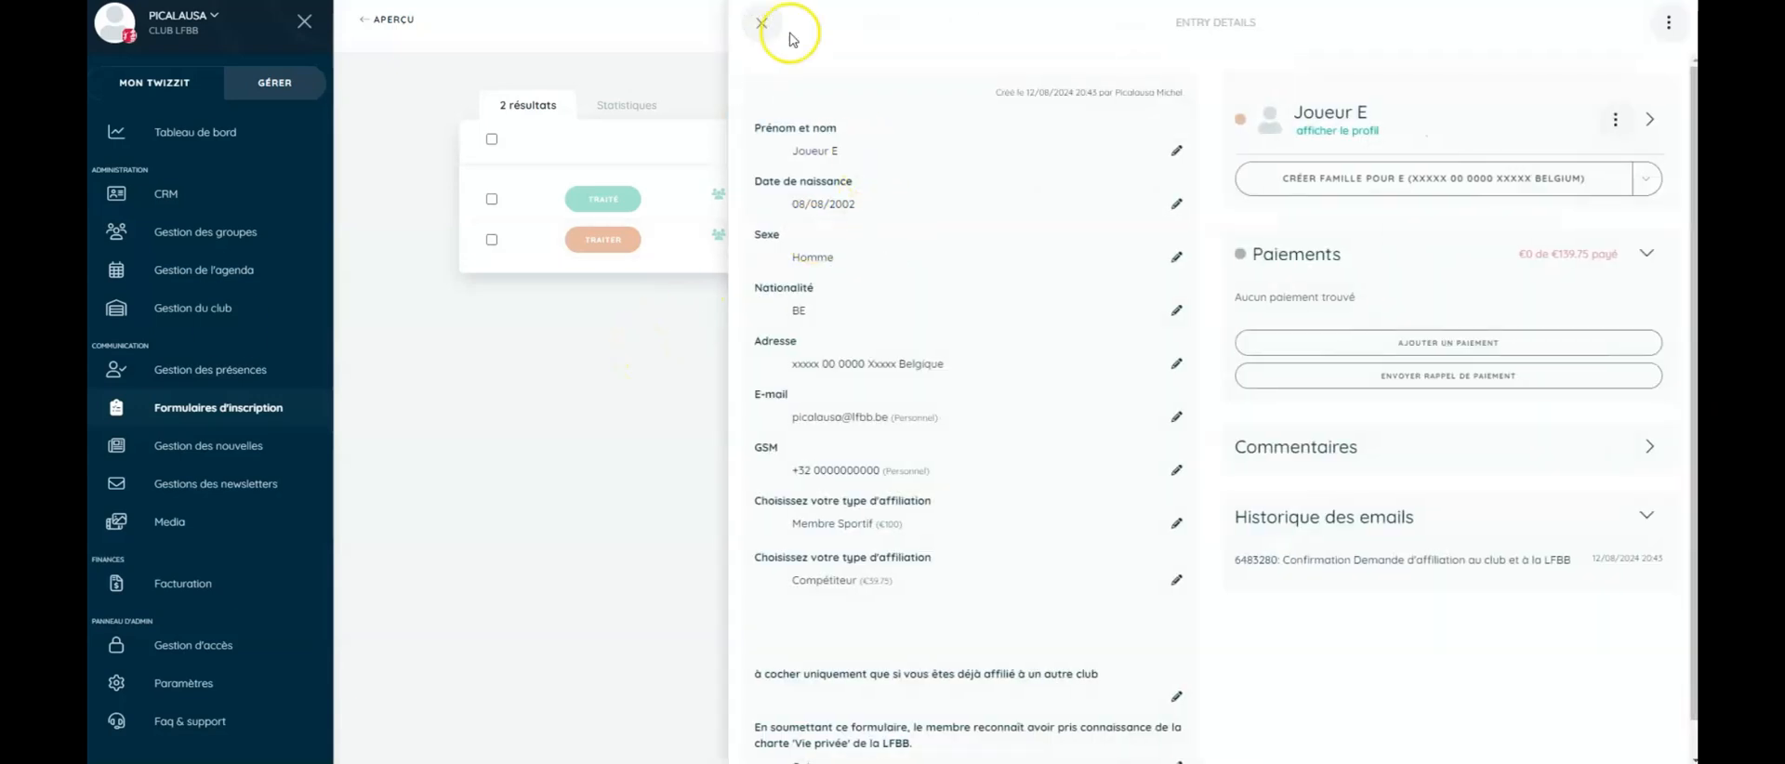
{"action": "left_click", "coordinate": [761, 23]}
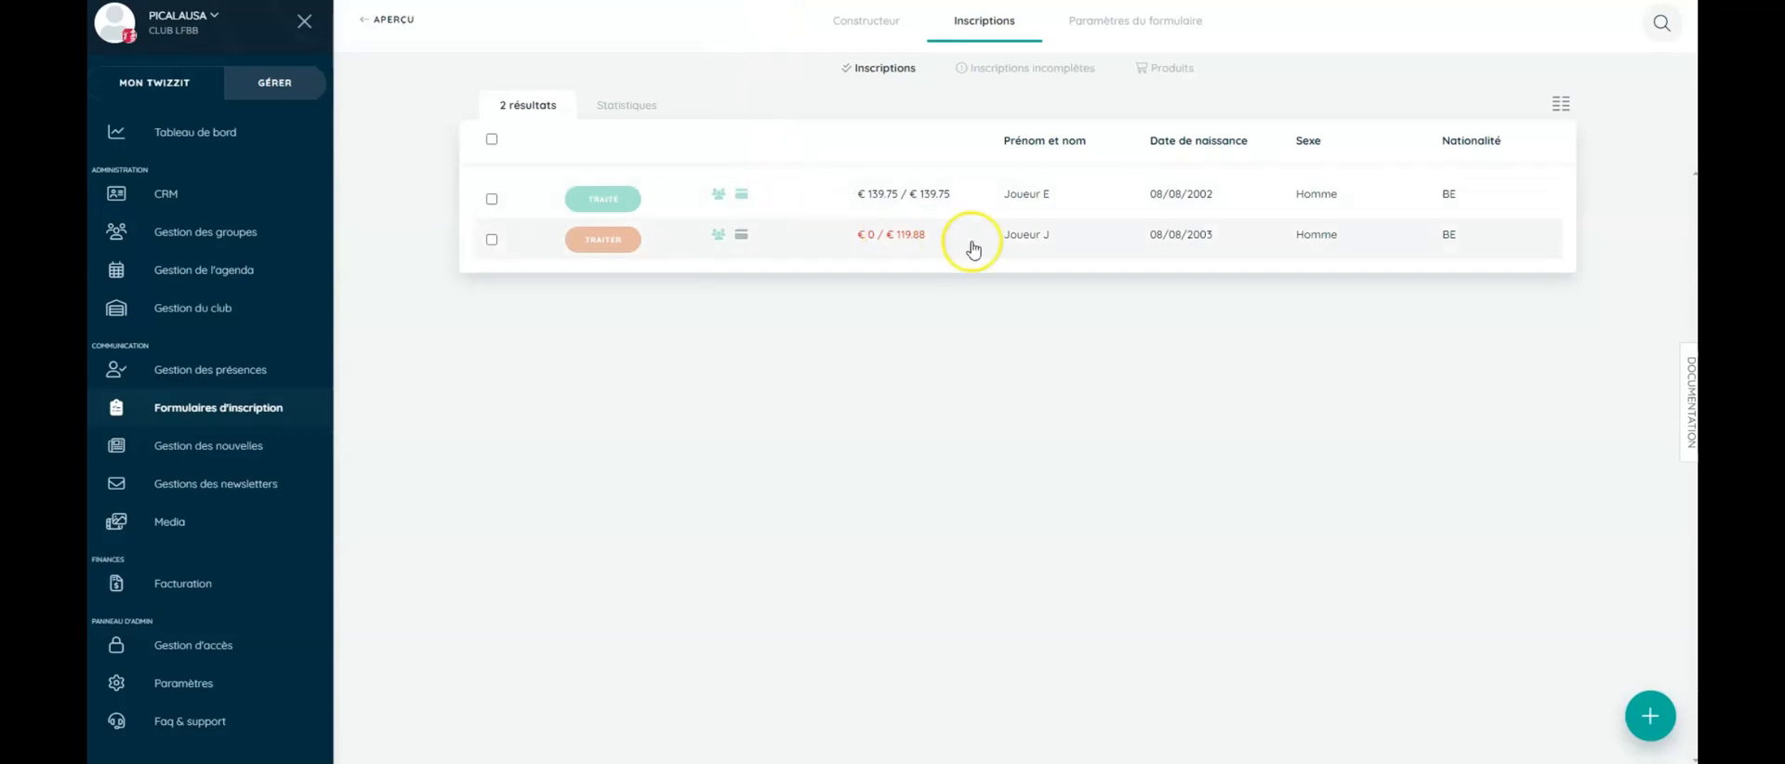
- Add a €119.88 Virement bancaire payment to Joueur J's entry and send the payment confirmation e-mail
{"action": "left_click", "coordinate": [1023, 247]}
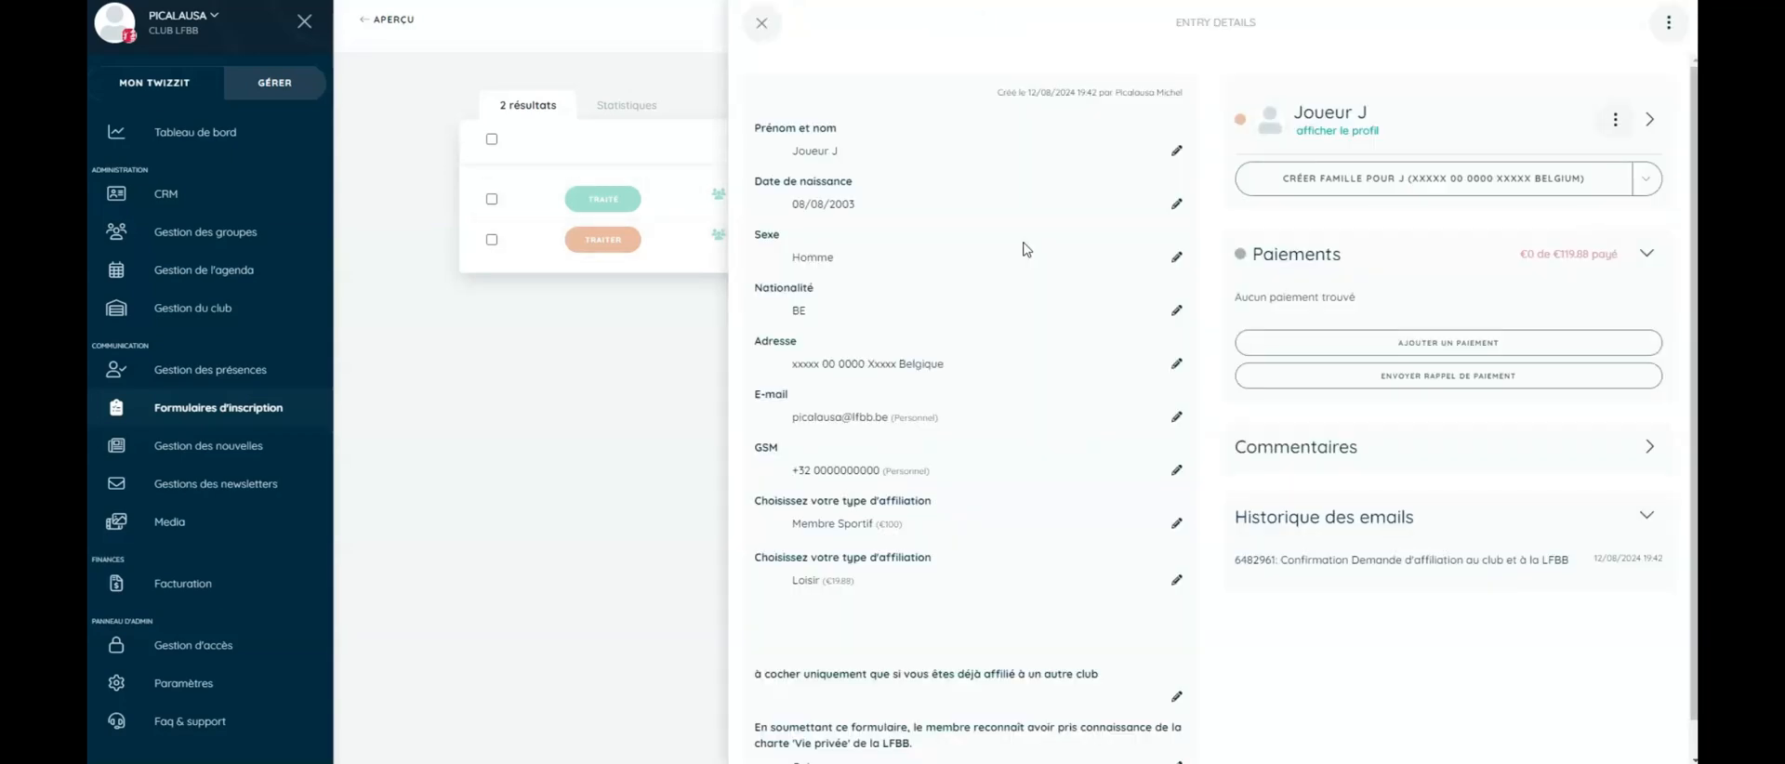
{"action": "left_click", "coordinate": [1465, 342]}
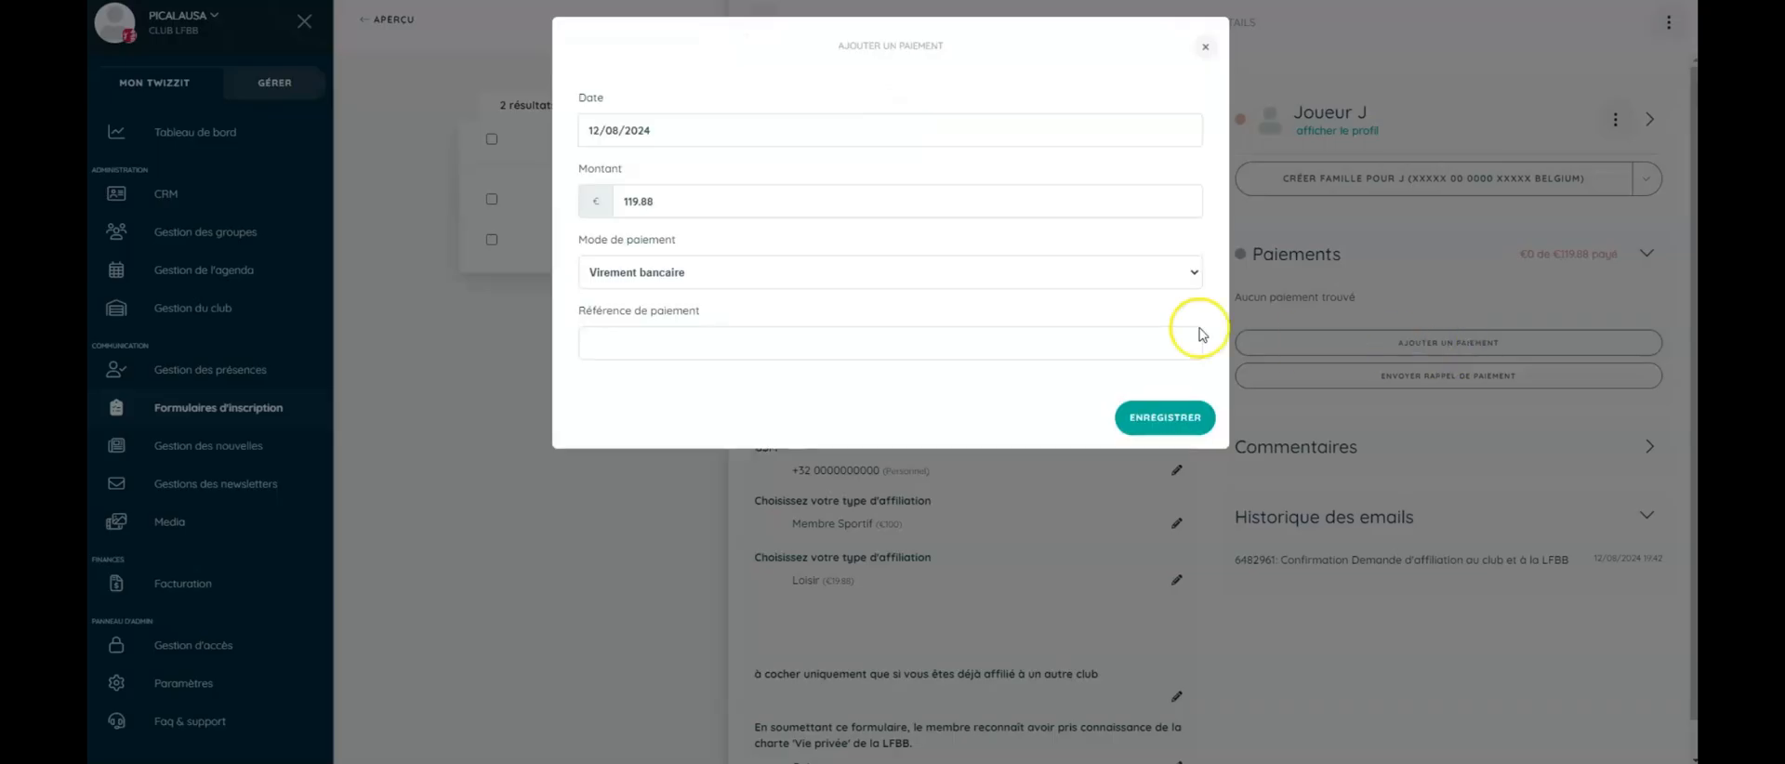
{"action": "left_click", "coordinate": [998, 272]}
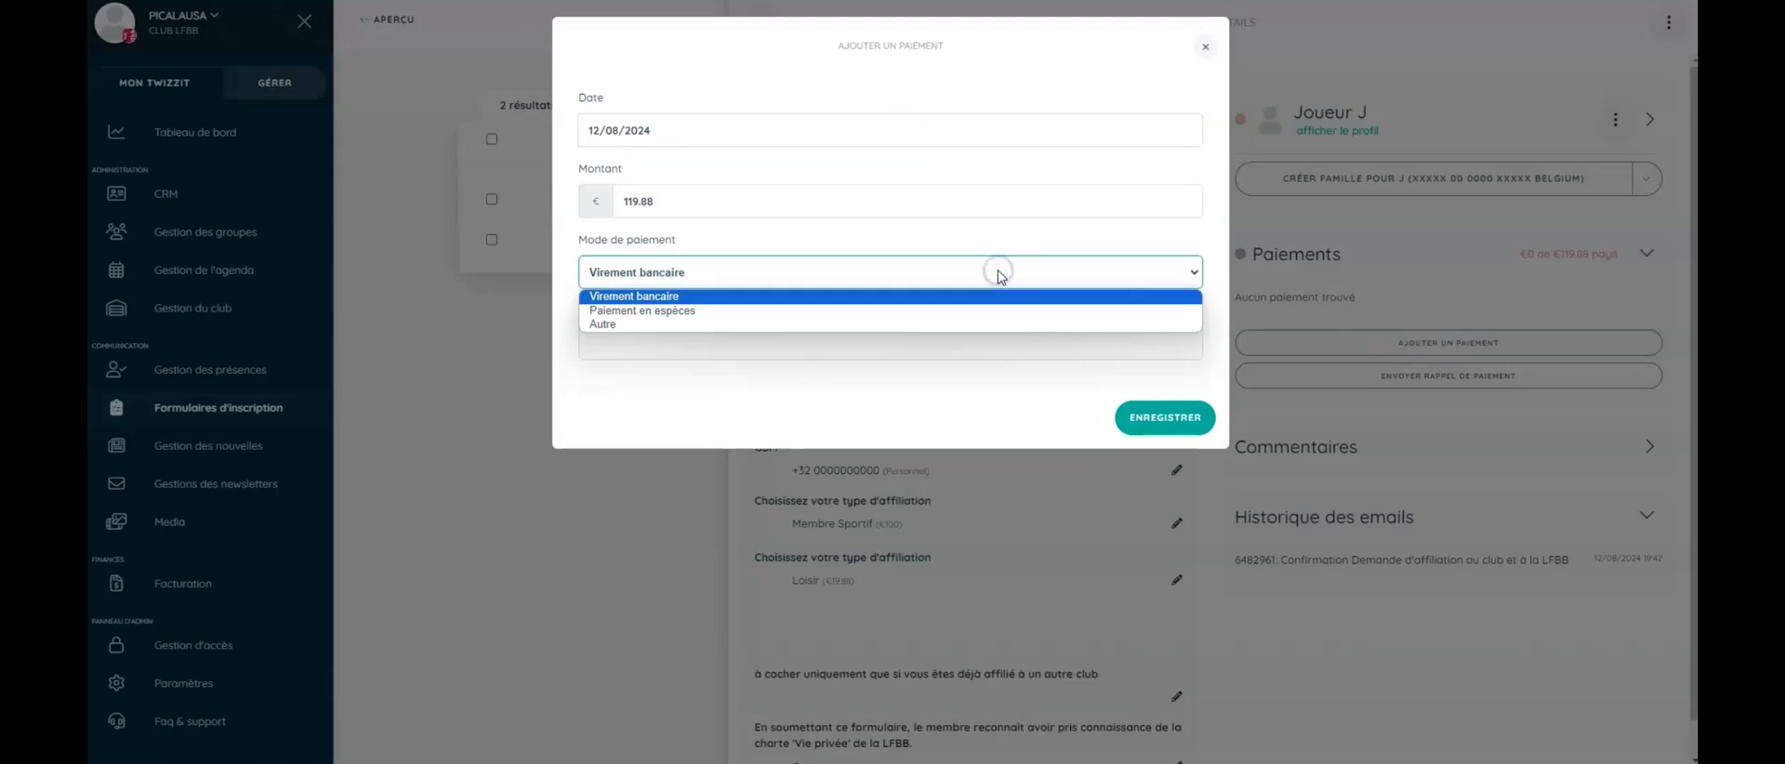
{"action": "left_click", "coordinate": [997, 272]}
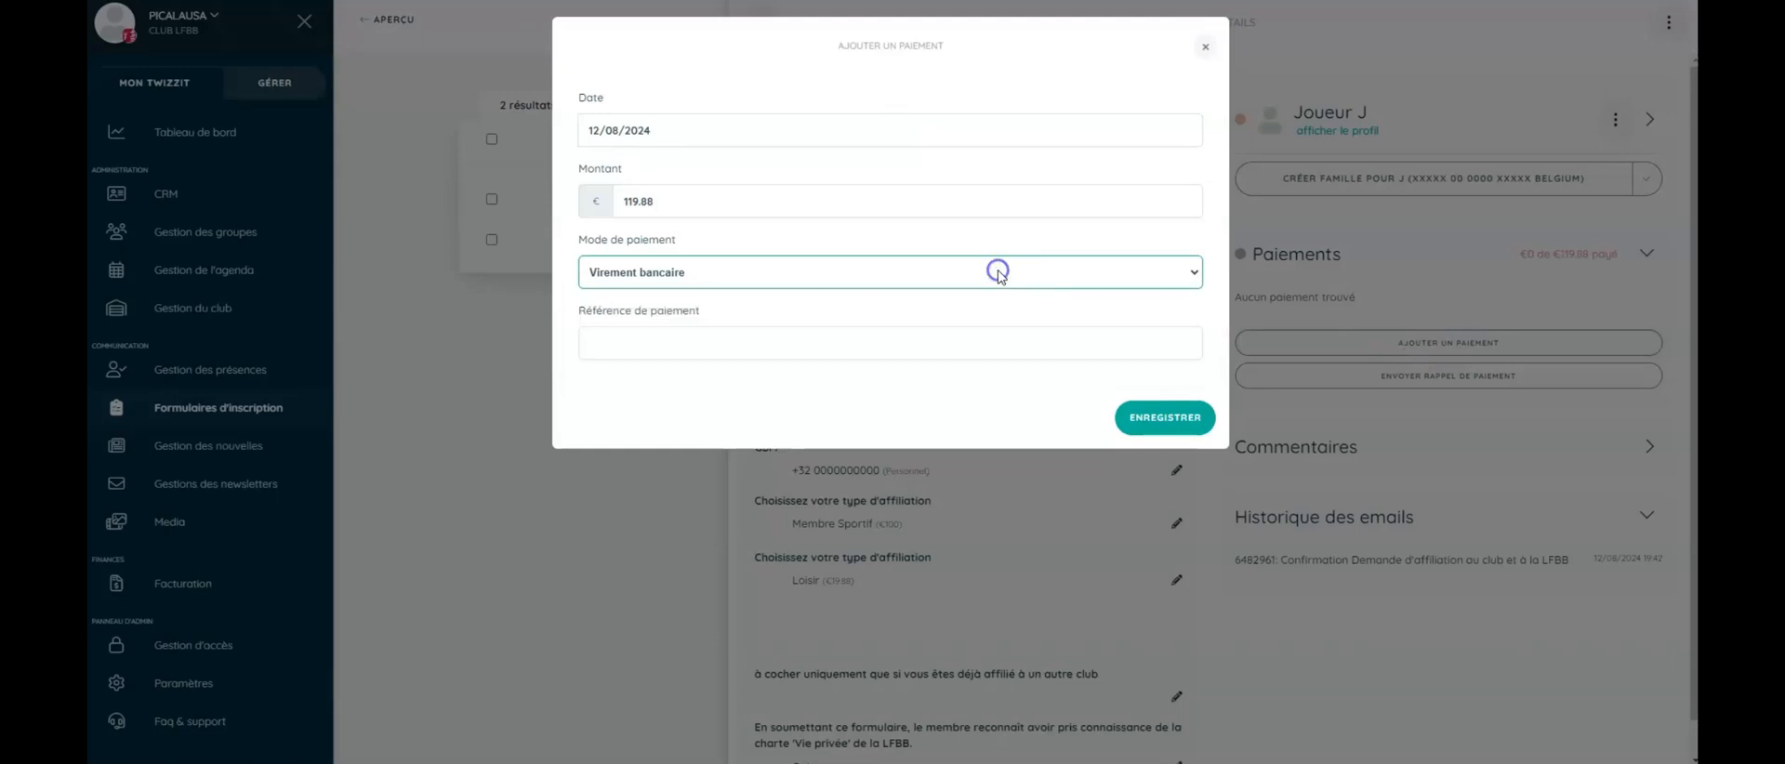
{"action": "left_click", "coordinate": [1164, 418]}
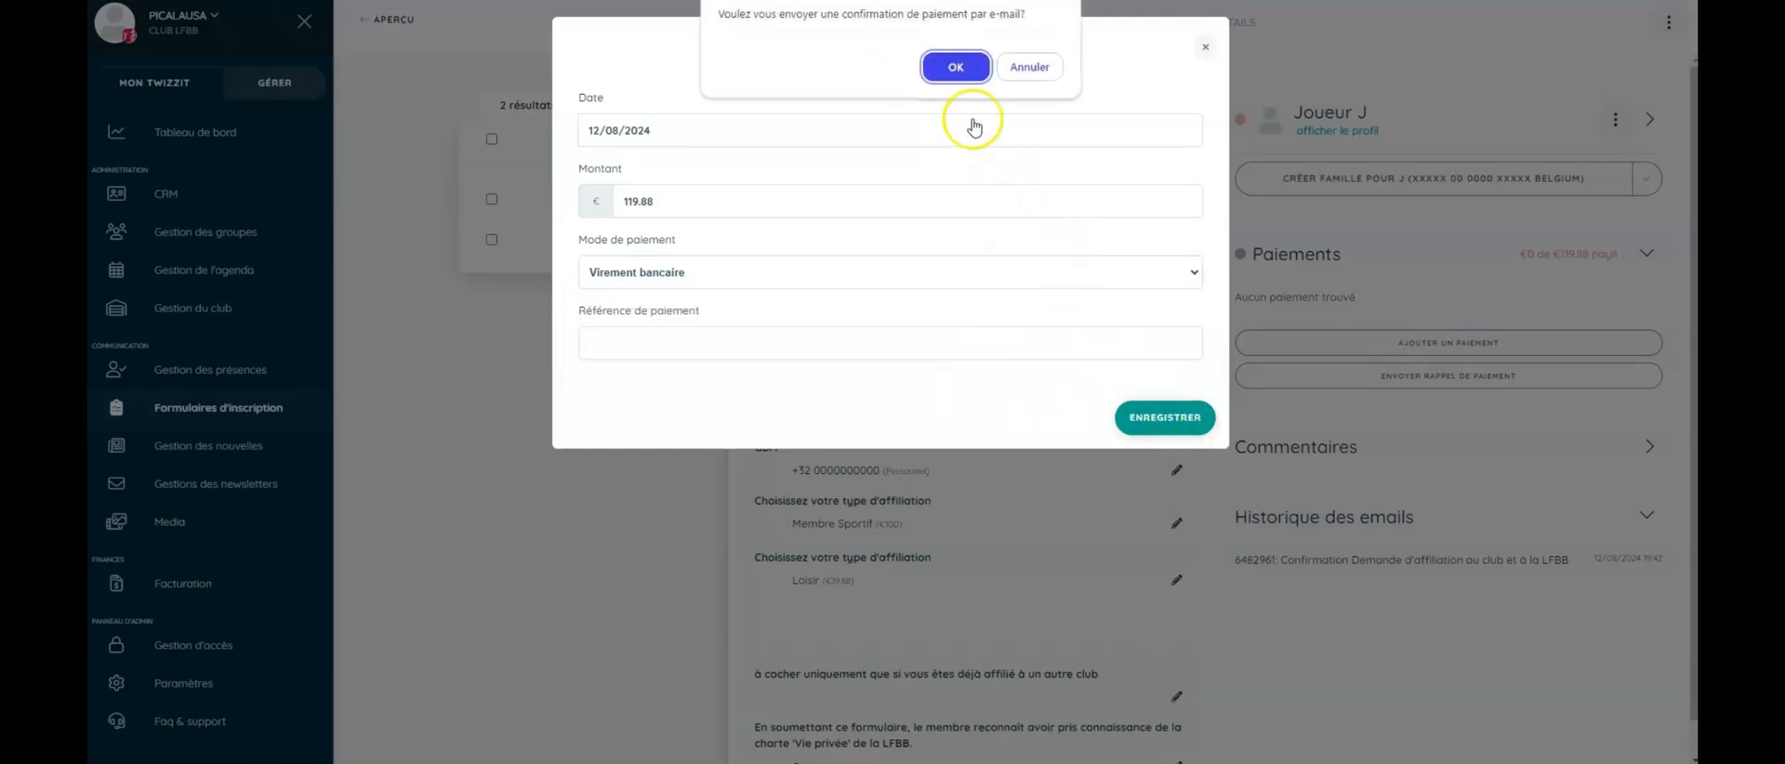
{"action": "left_click", "coordinate": [955, 66]}
{"action": "left_click", "coordinate": [1150, 491]}
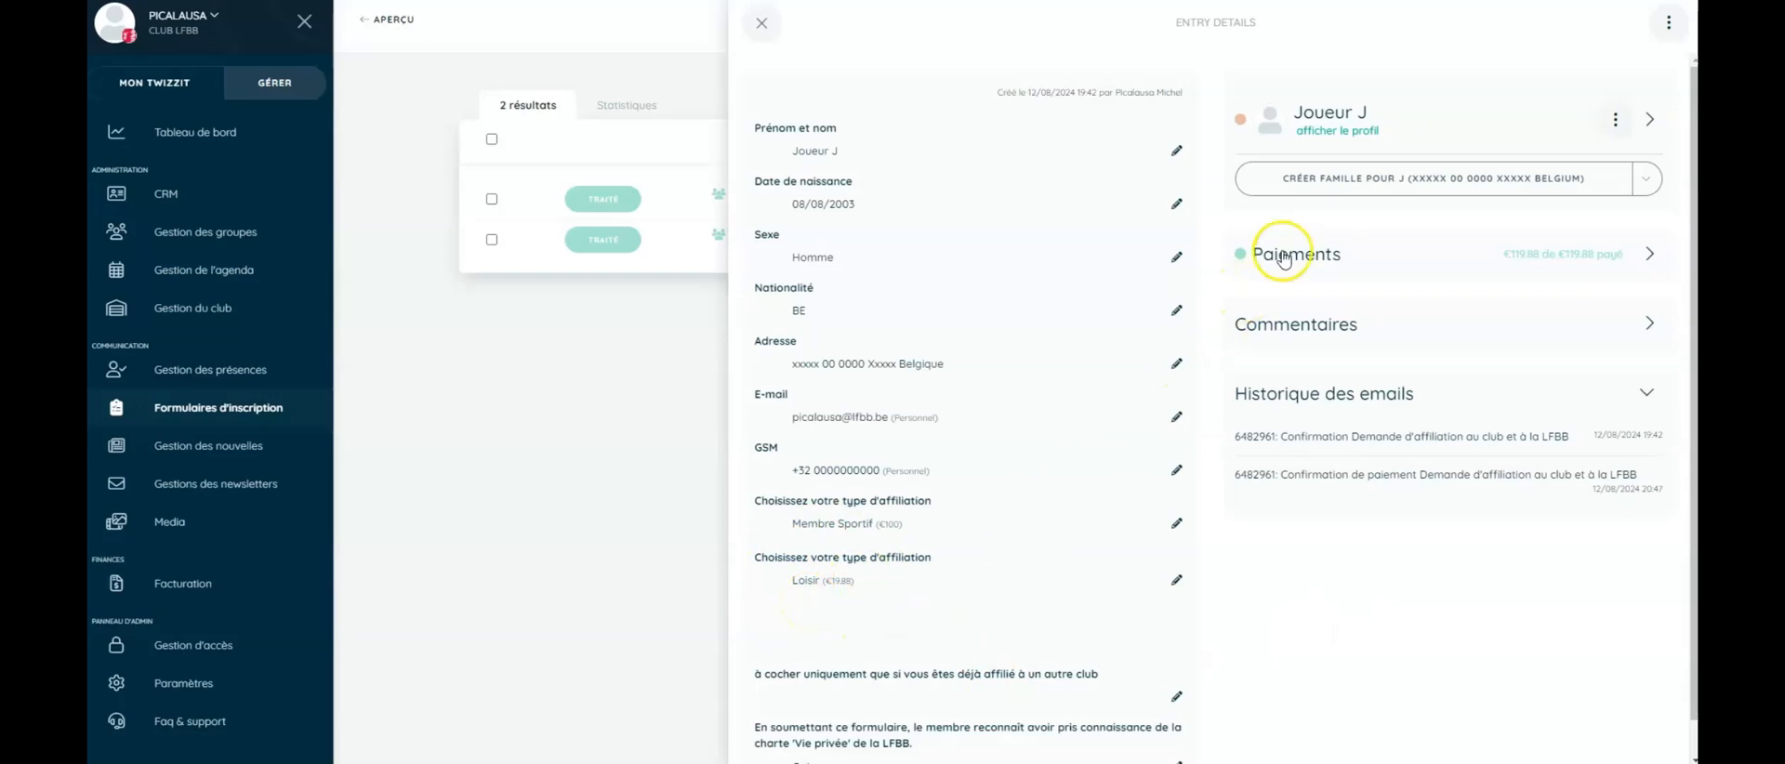
- Request a combined Club LFBB + Badminton Belgium Membre Sportif membership for Joueur J, then close the entry
{"action": "left_click", "coordinate": [1339, 133]}
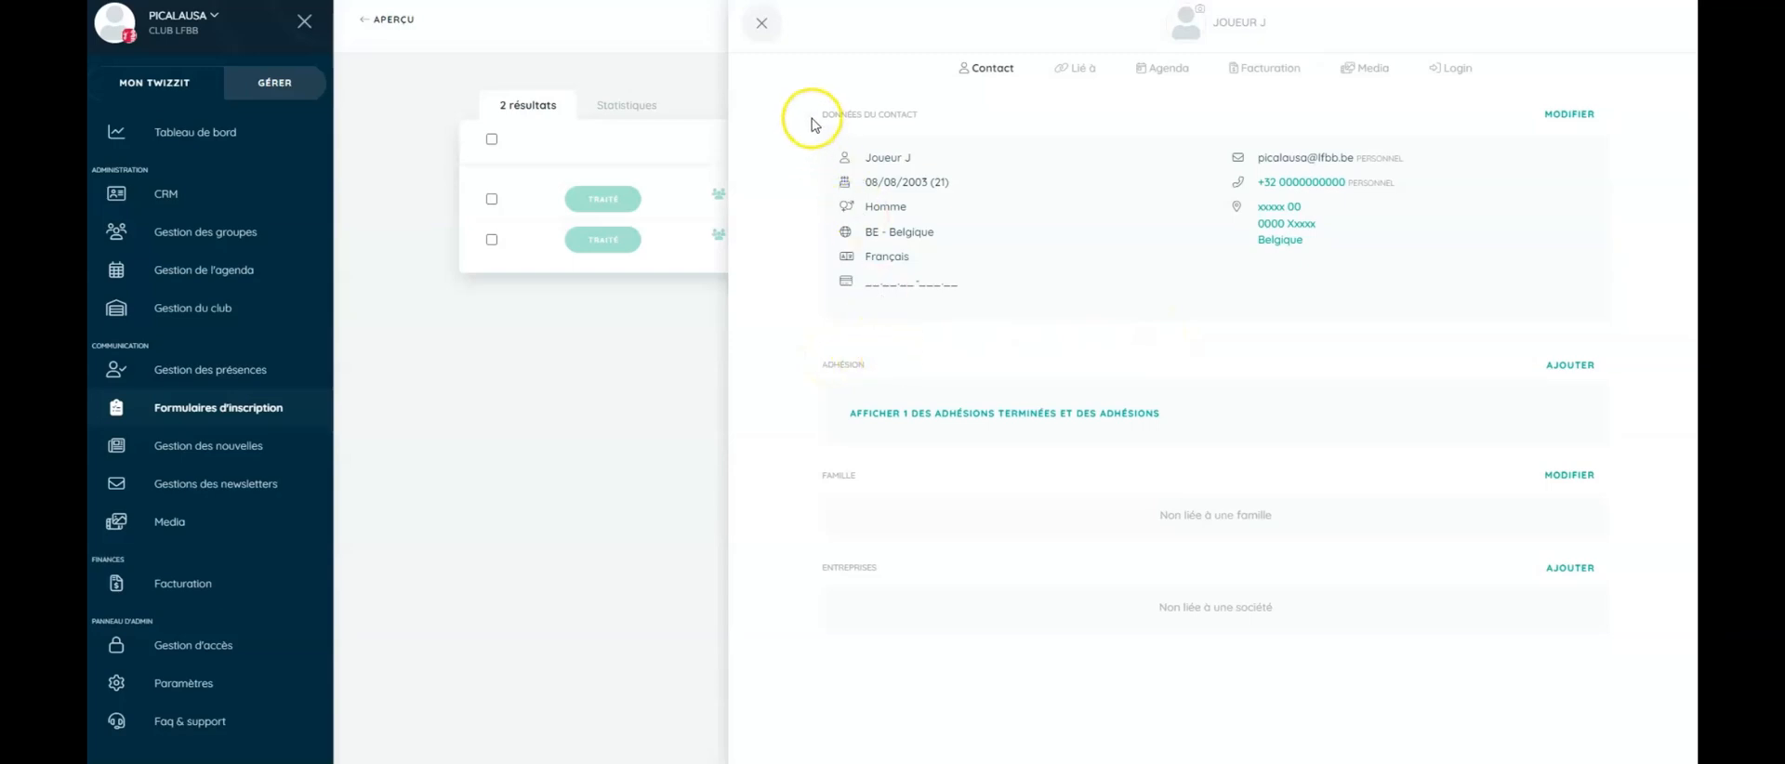
{"action": "left_click", "coordinate": [760, 24]}
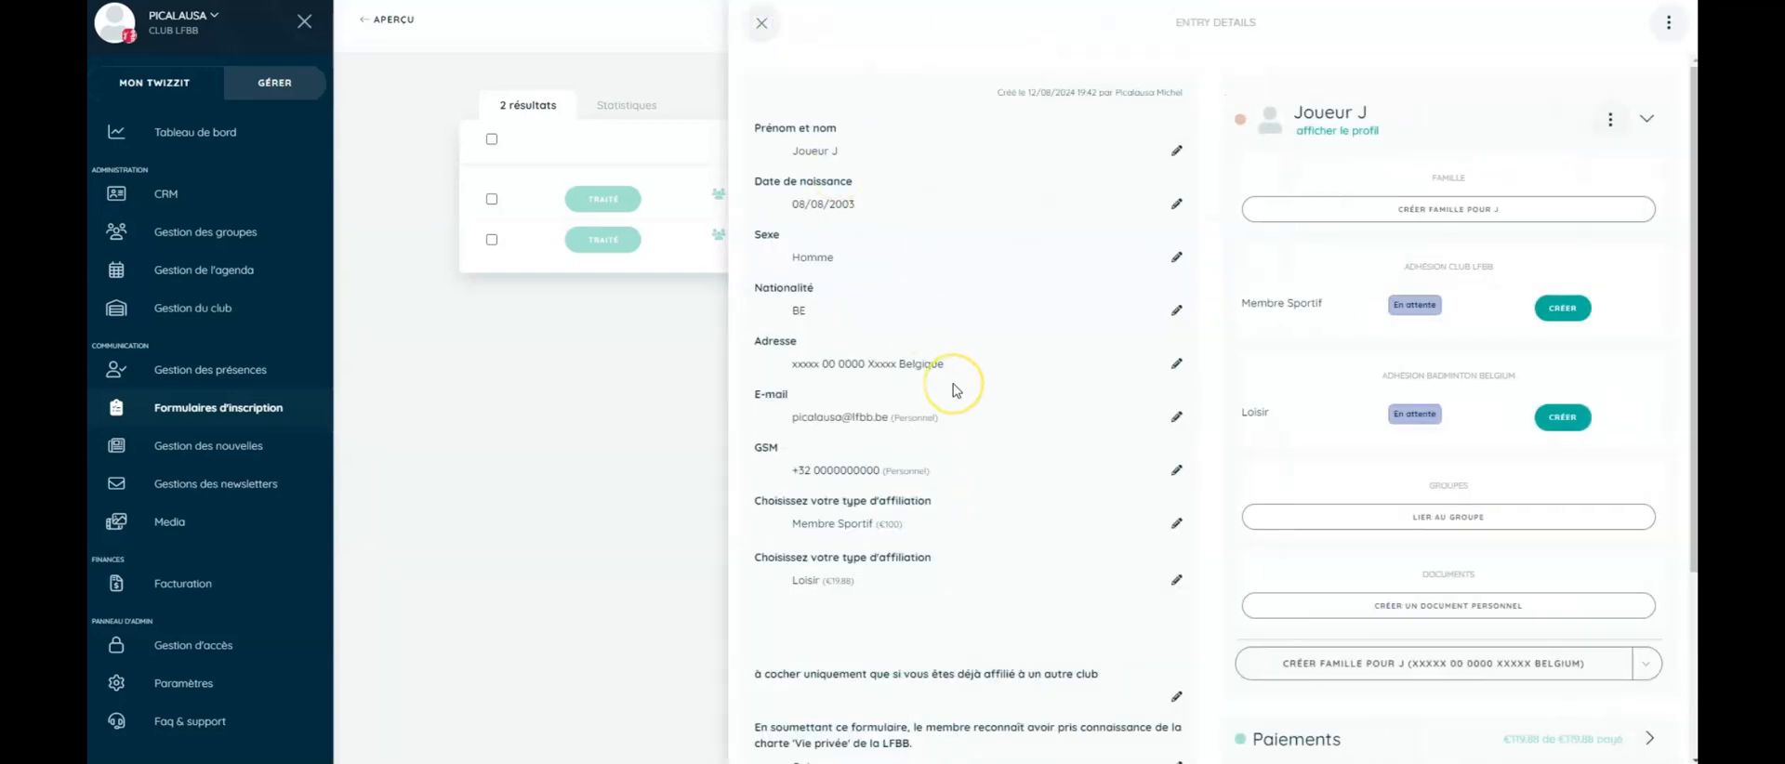
{"action": "left_click", "coordinate": [1565, 310]}
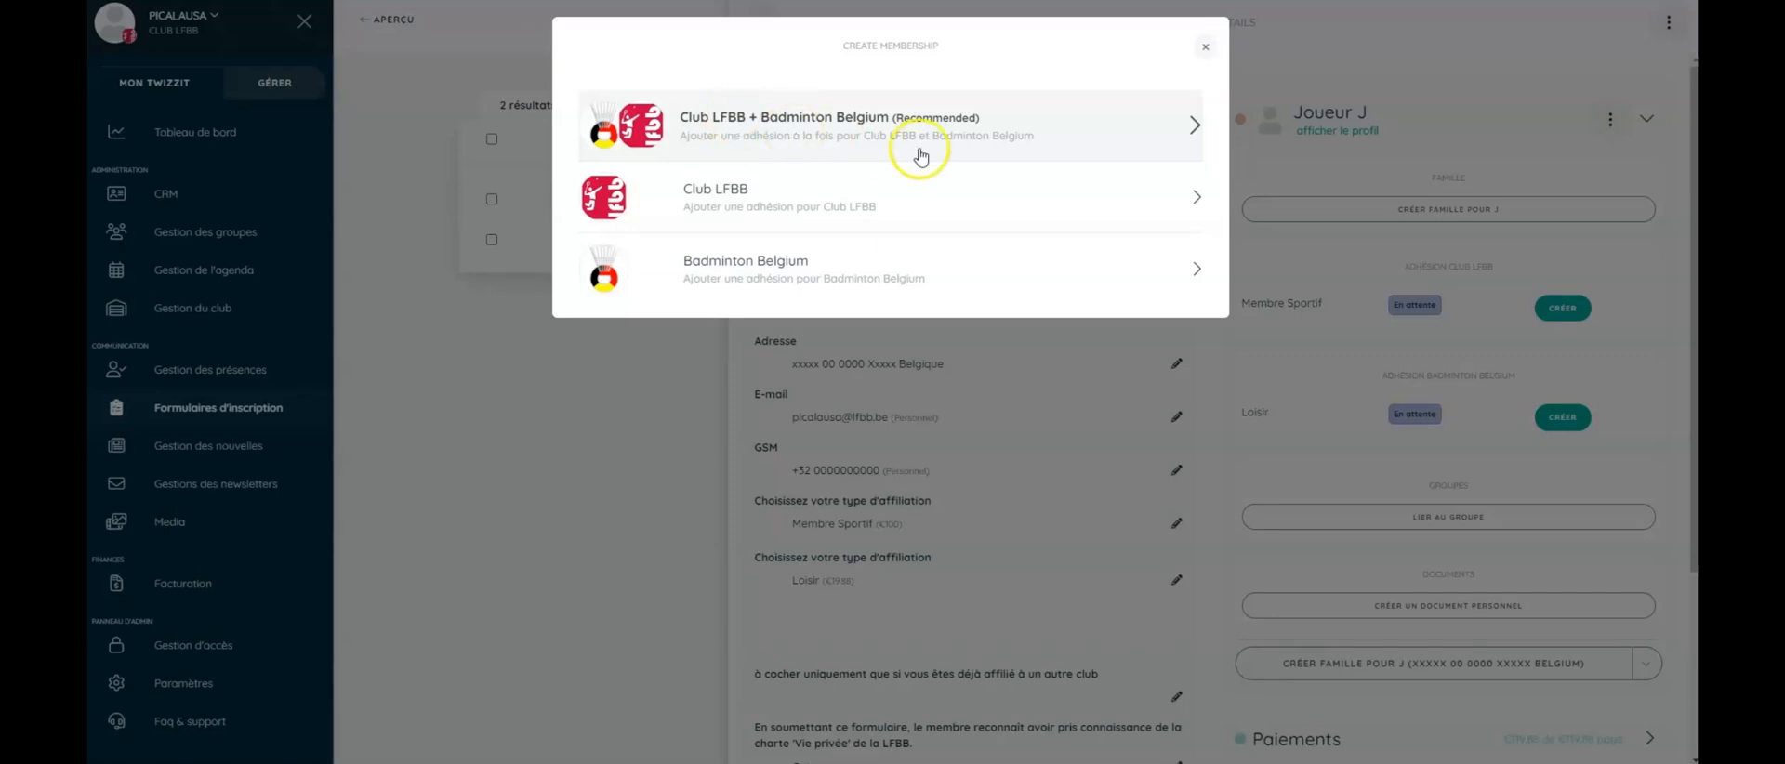
{"action": "left_click", "coordinate": [863, 130]}
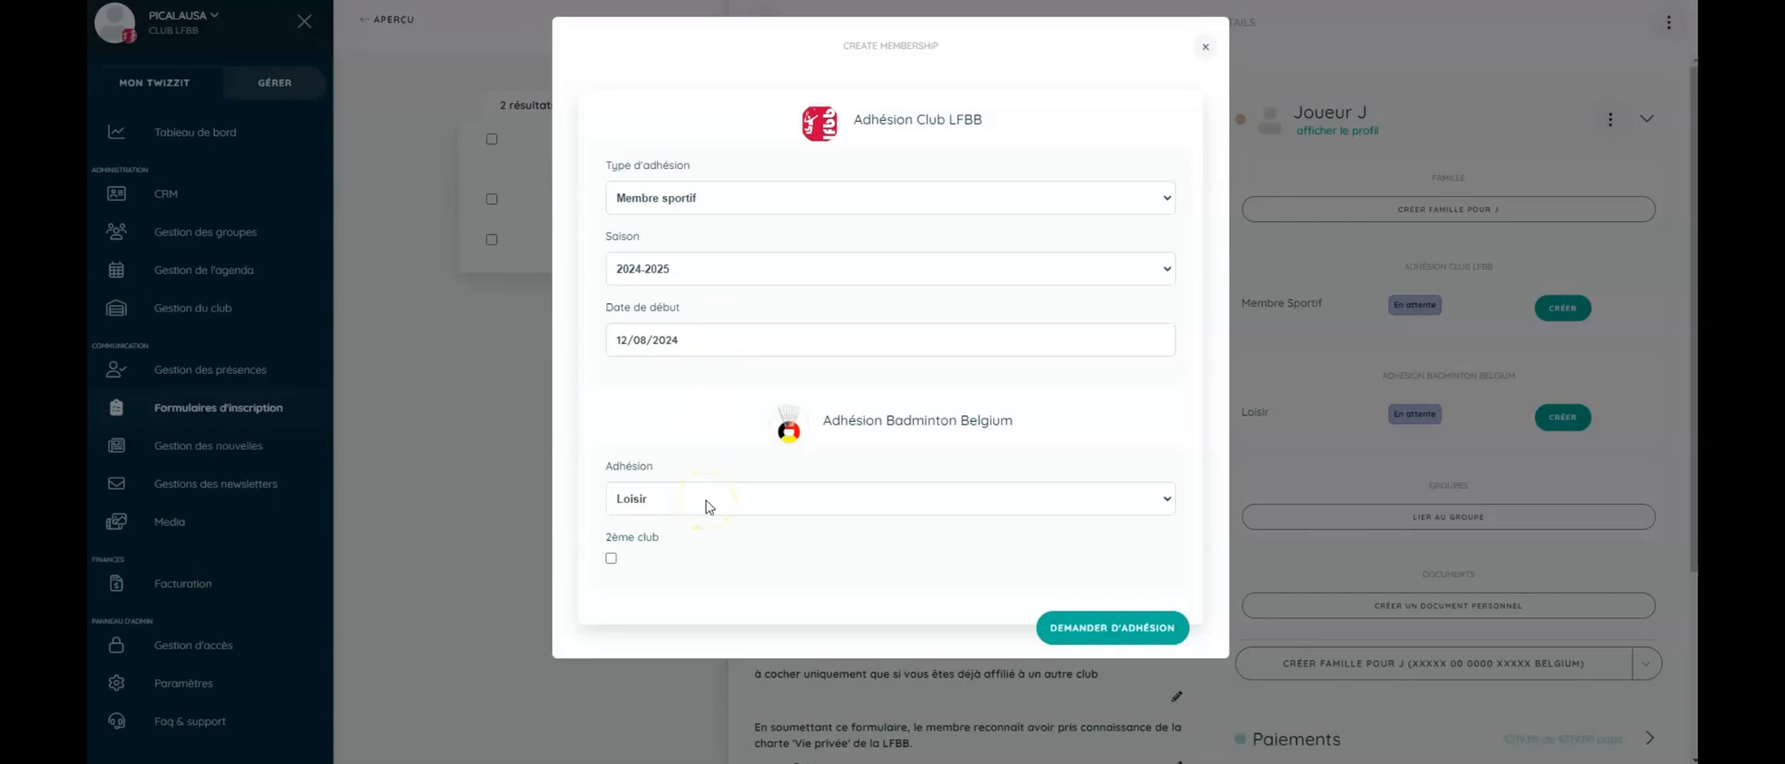
{"action": "left_click", "coordinate": [1127, 630]}
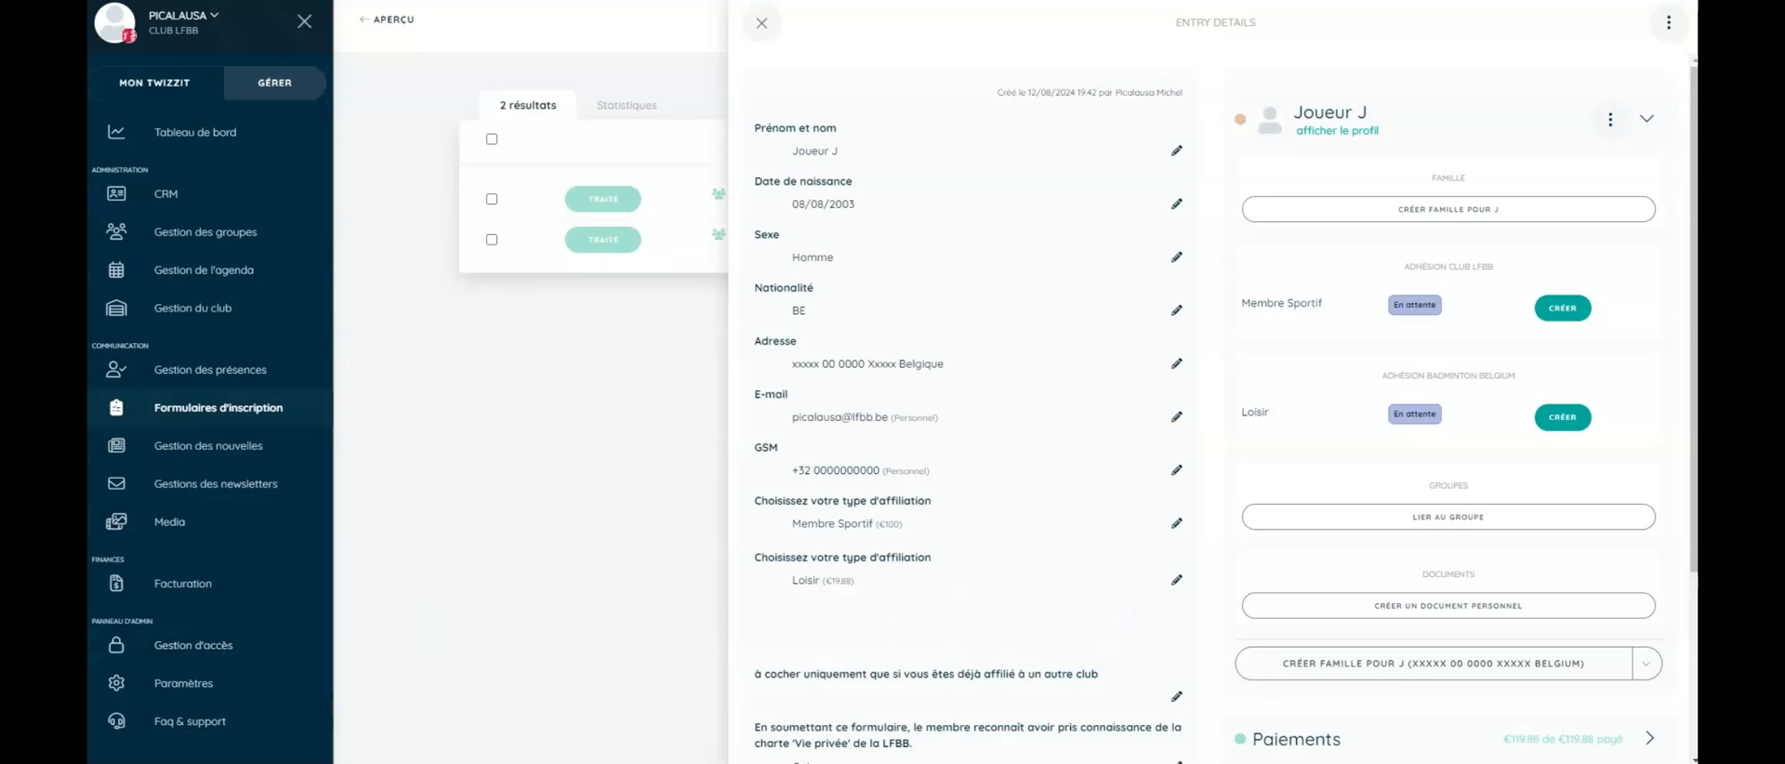
{"action": "left_click", "coordinate": [759, 38]}
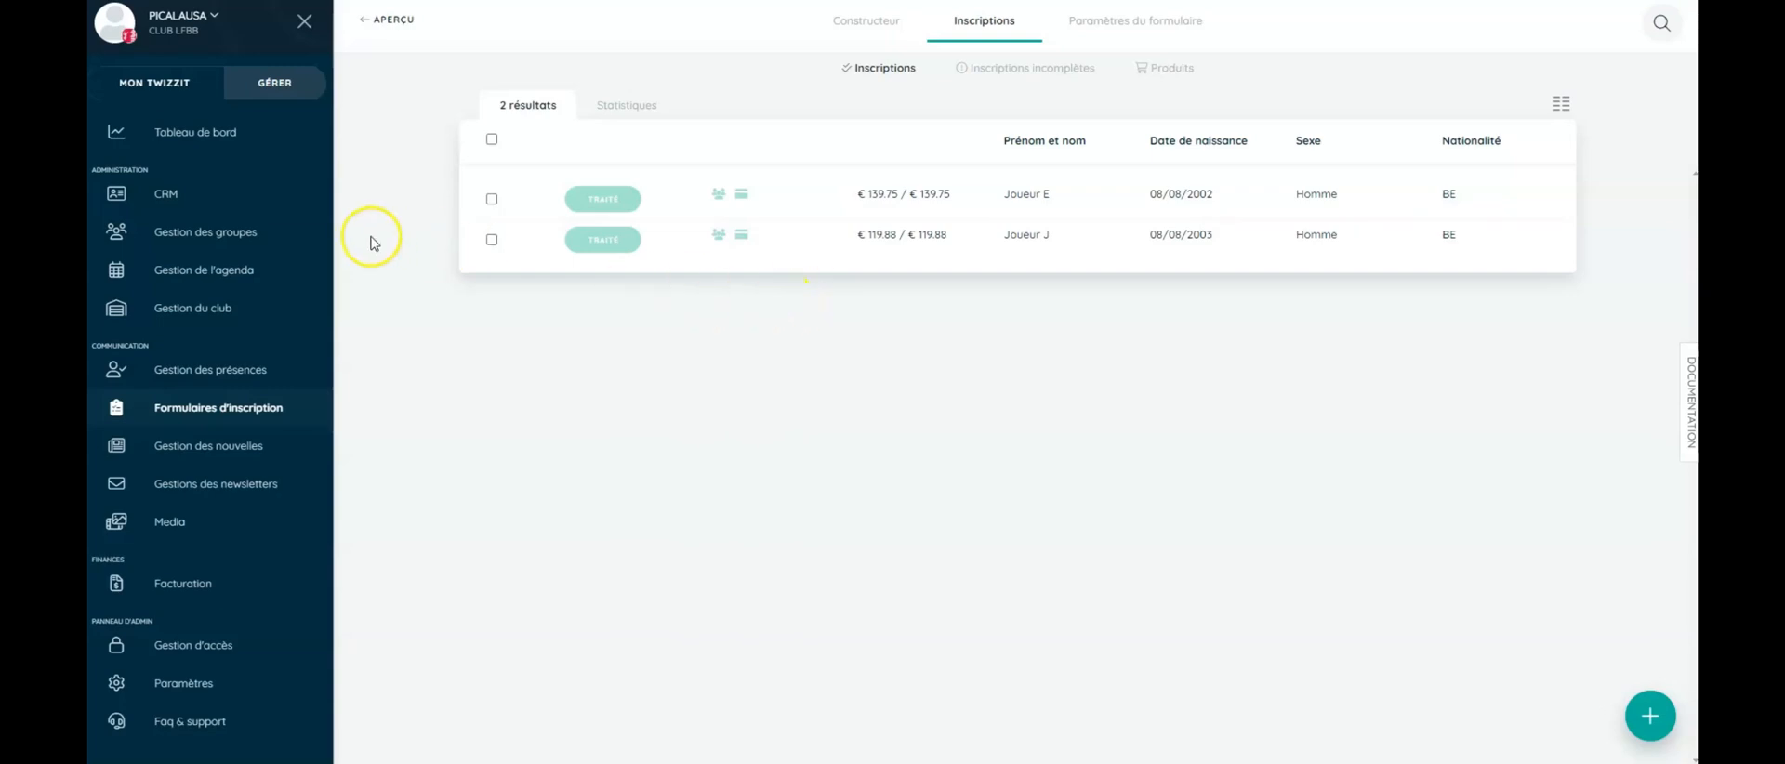
- Open the CRM contacts list from the left sidebar
{"action": "left_click", "coordinate": [170, 201]}
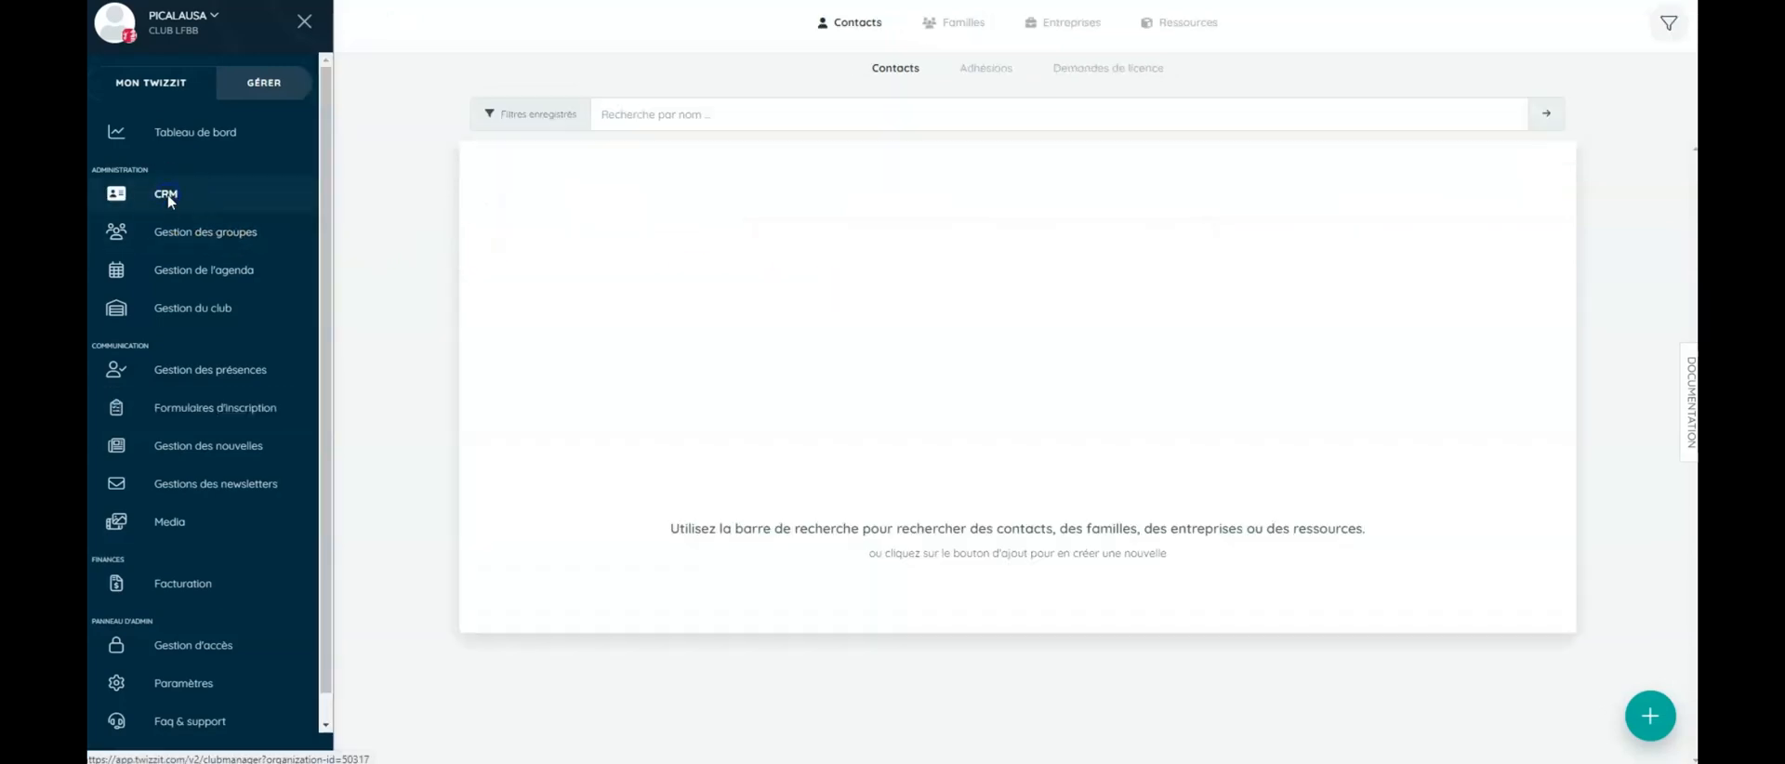